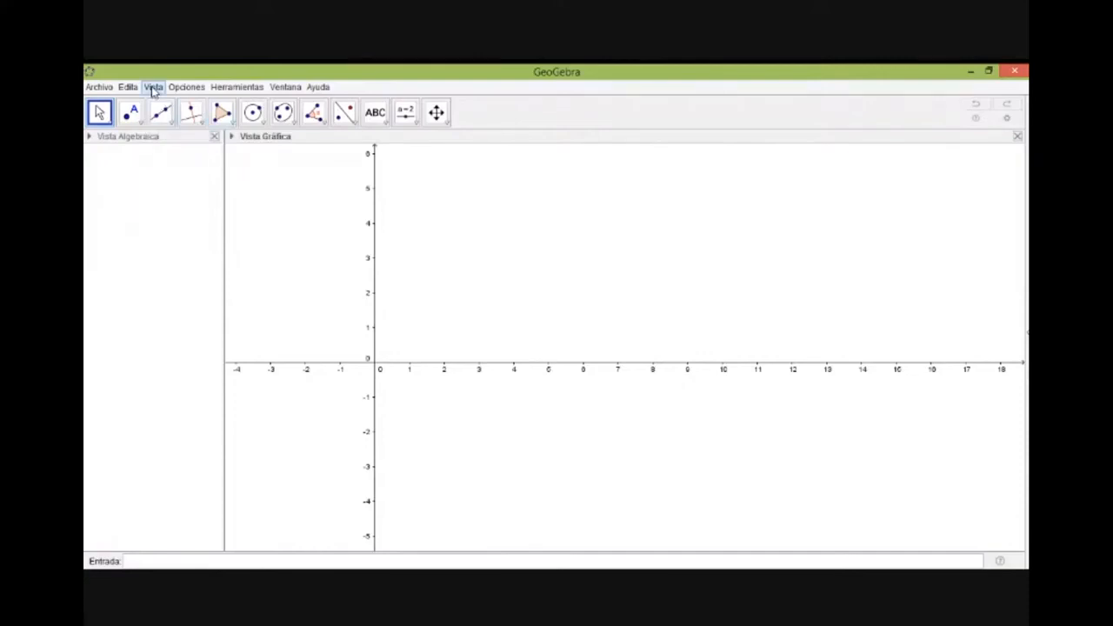
Show the spreadsheet view, hide the graphics view, and slightly narrow the algebra view beside it.
click(153, 87)
click(187, 122)
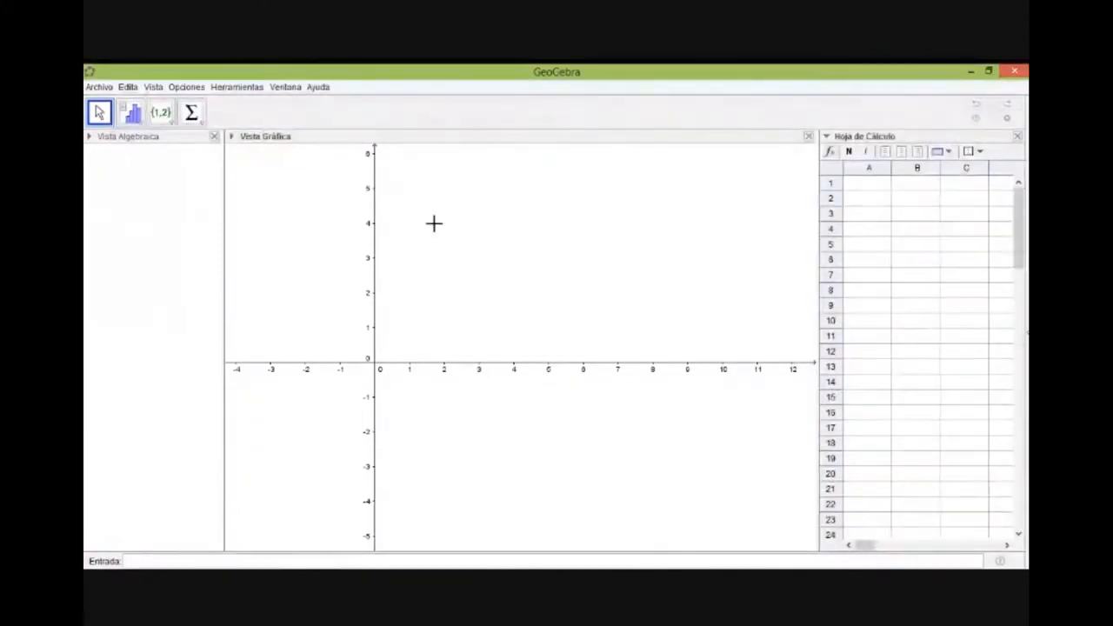
click(152, 88)
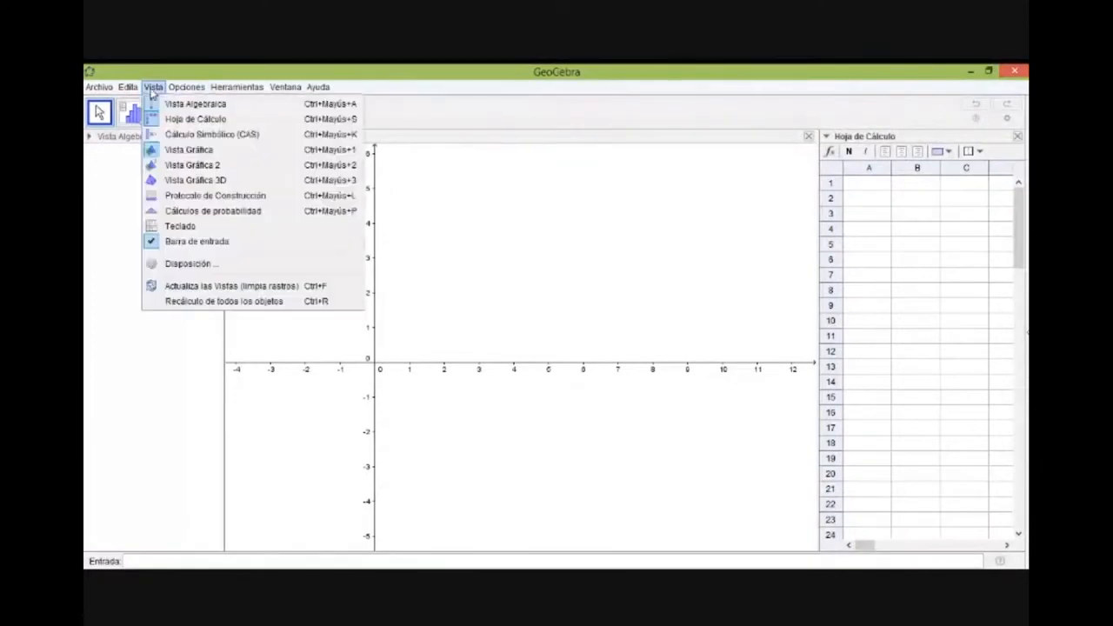
click(165, 151)
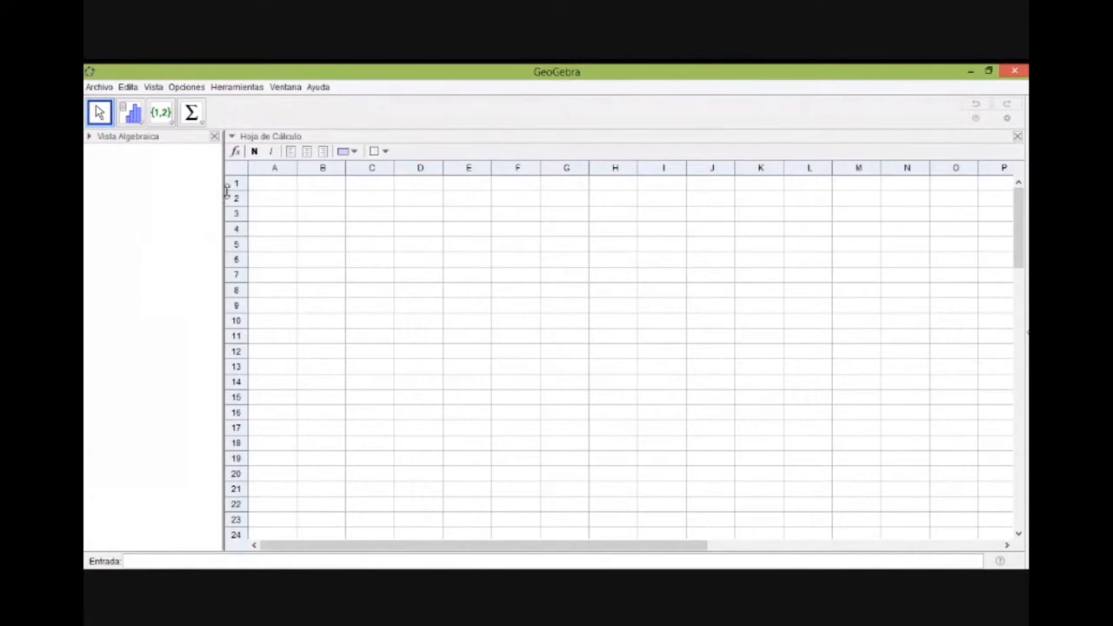
drag(221, 191, 215, 191)
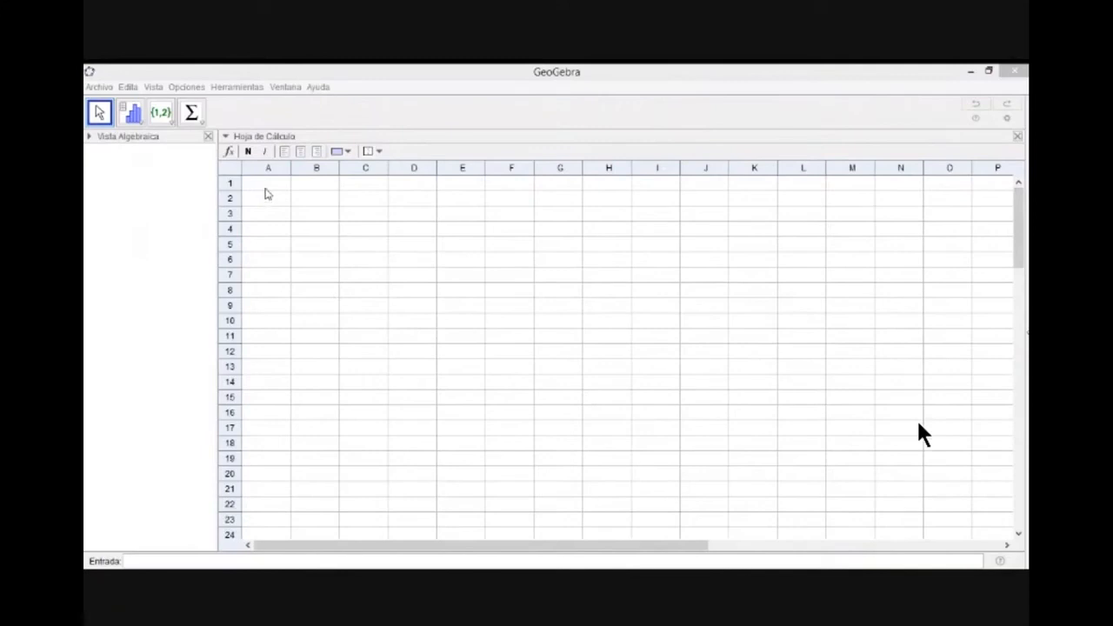
Enter the column headers X_i in cell A1 and k_i in cell B1.
click(266, 187)
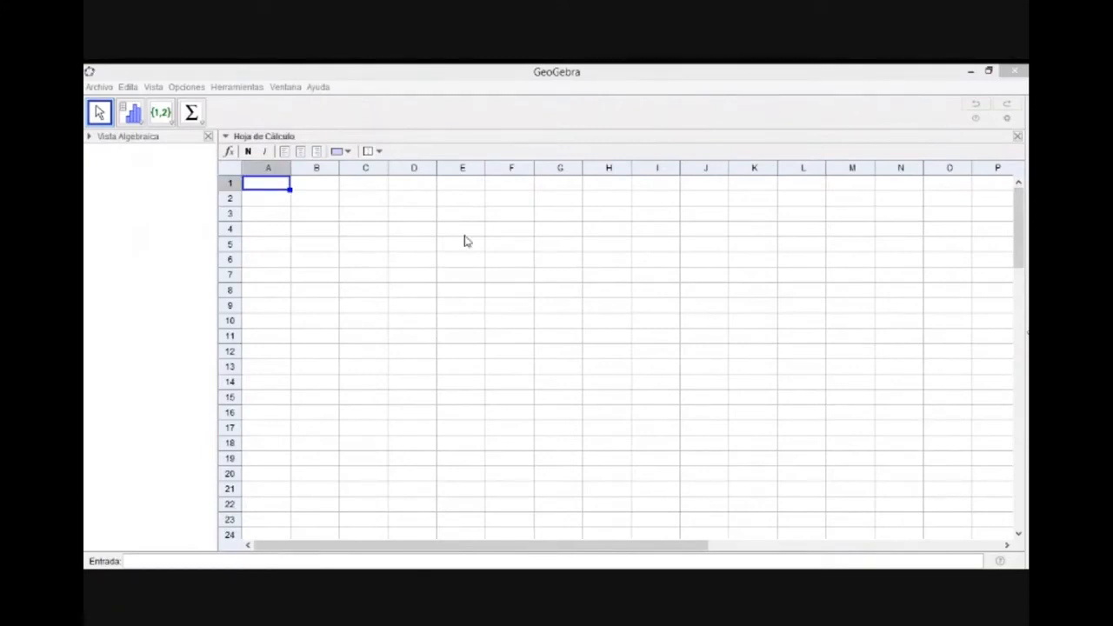
double_click(265, 178)
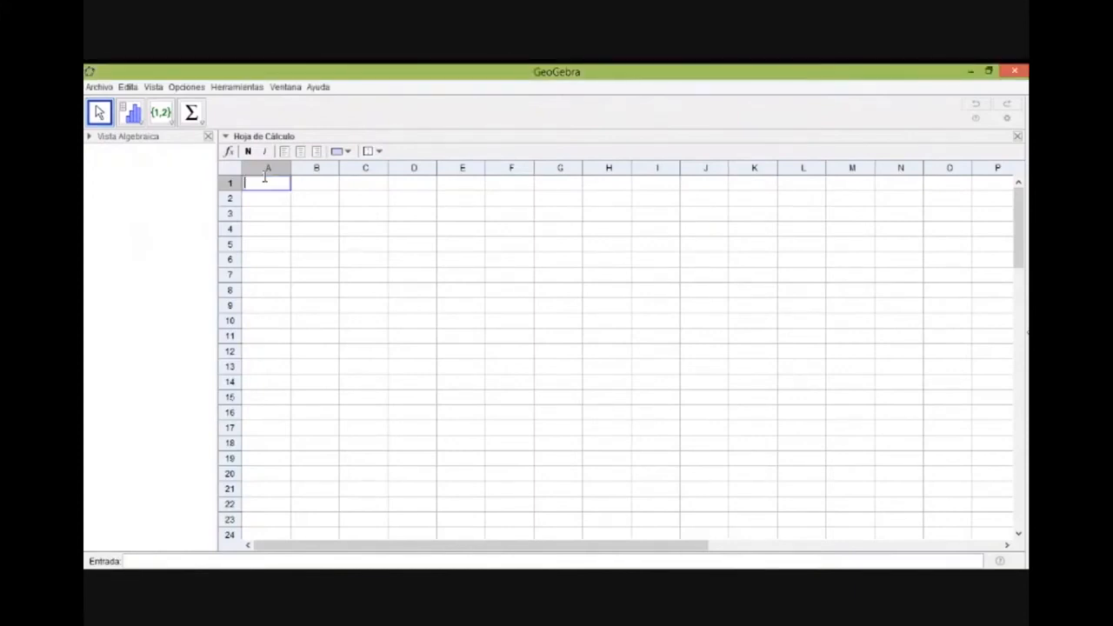
text(x)
text(_i)
click(310, 187)
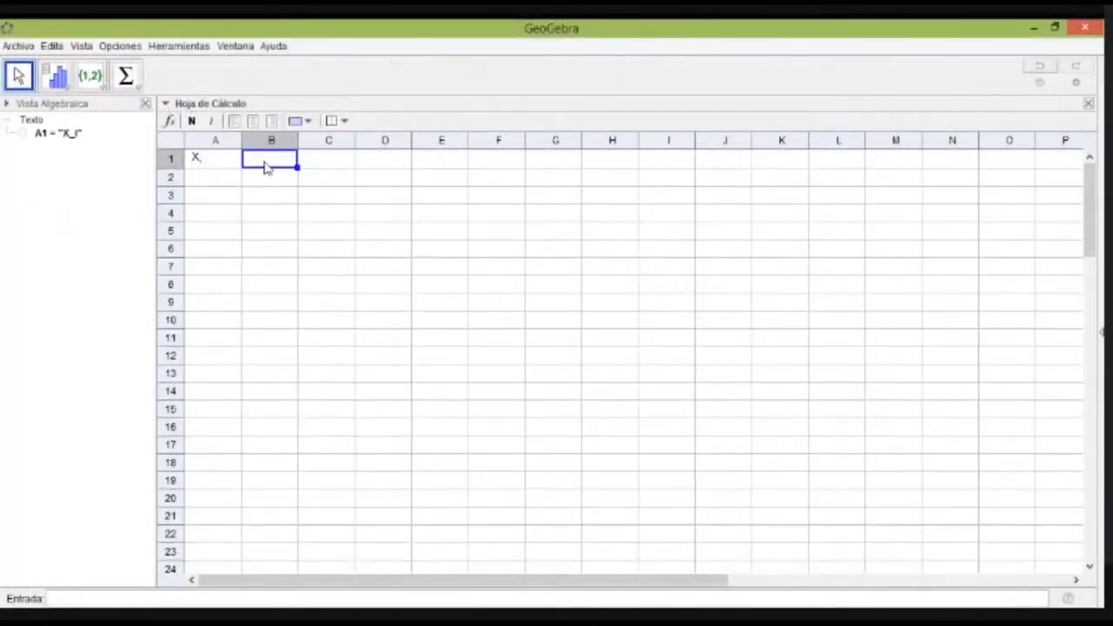
text(k_i)
key(Return)
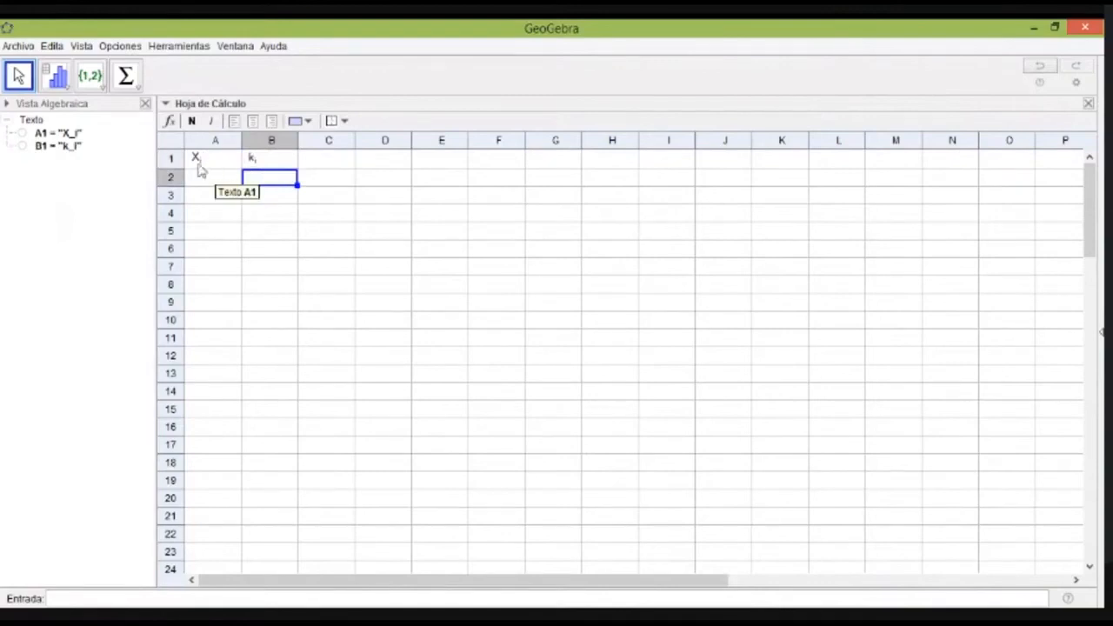
Edit the text of cell A1 in its properties so that it reads x_i with a lowercase x.
click(210, 165)
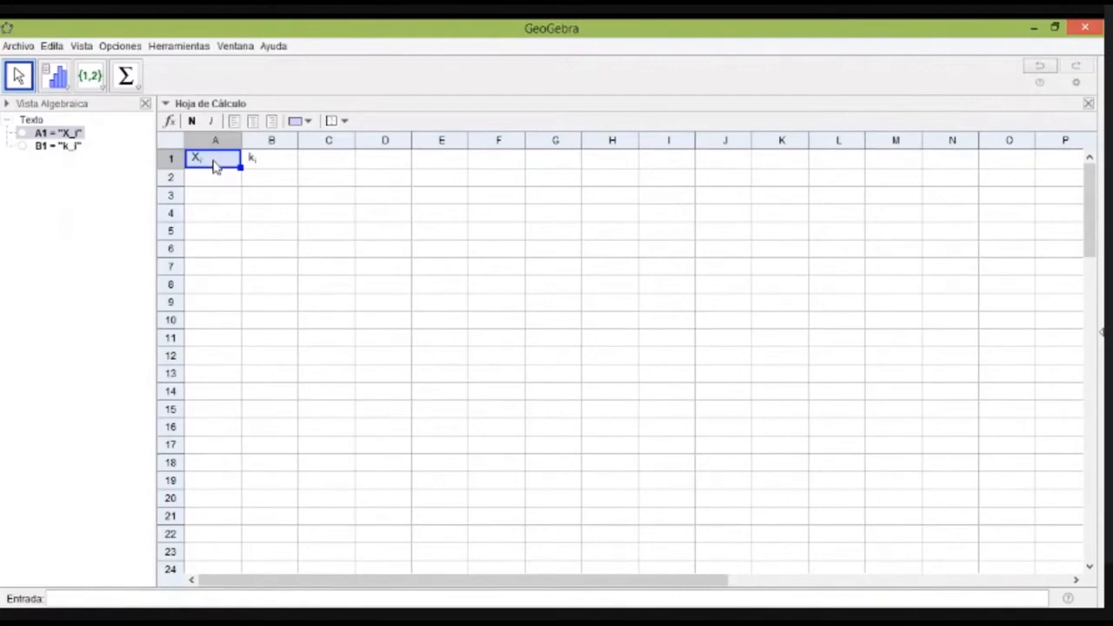
right_click(215, 167)
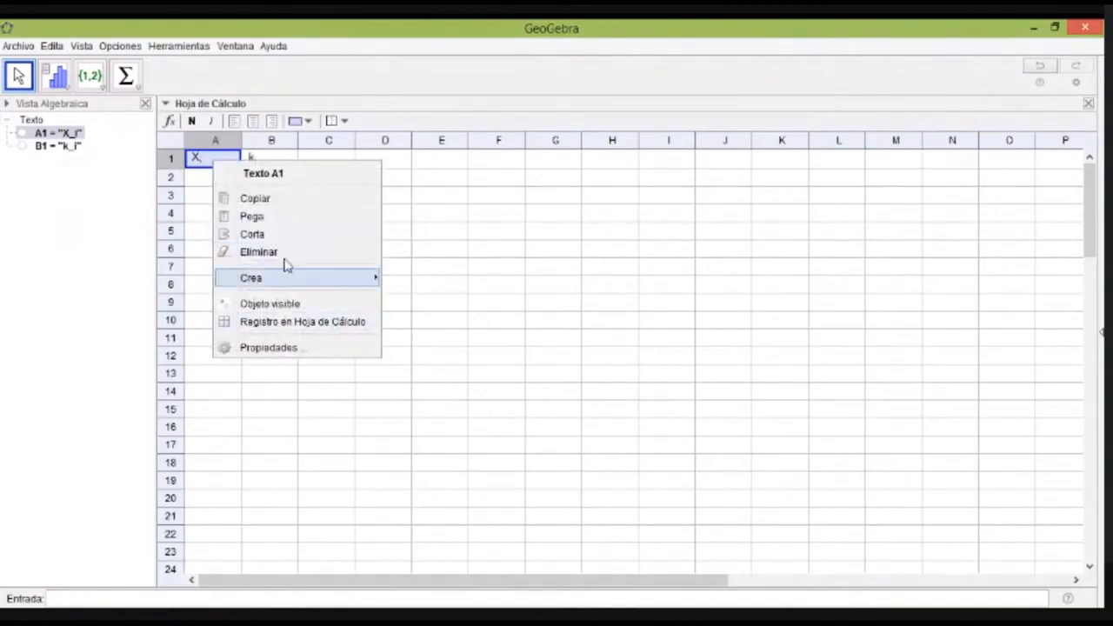
click(283, 350)
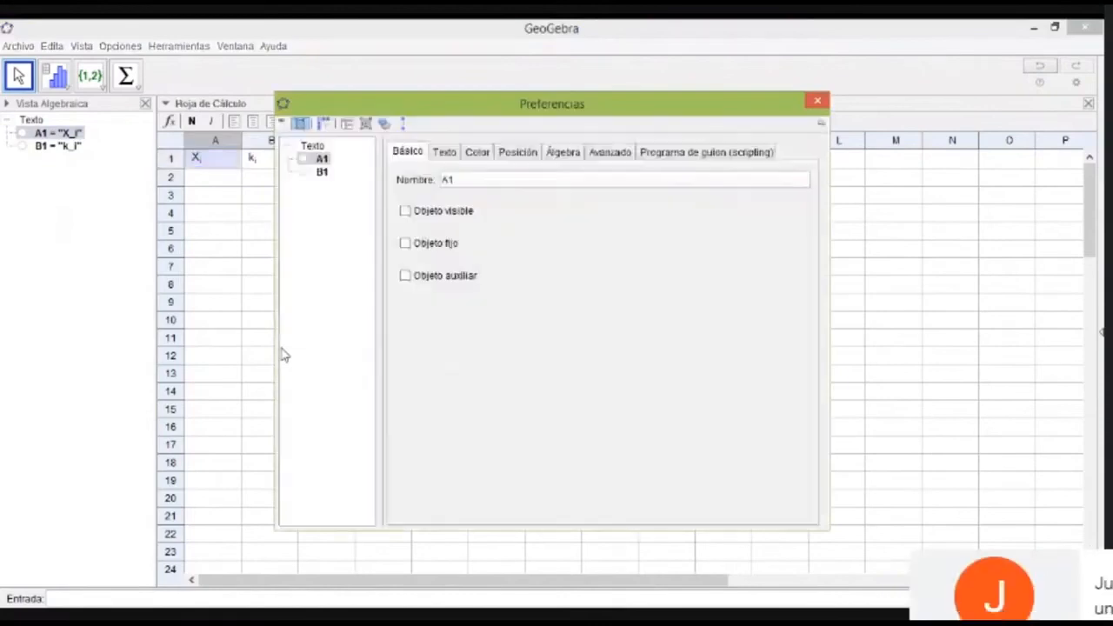
click(442, 155)
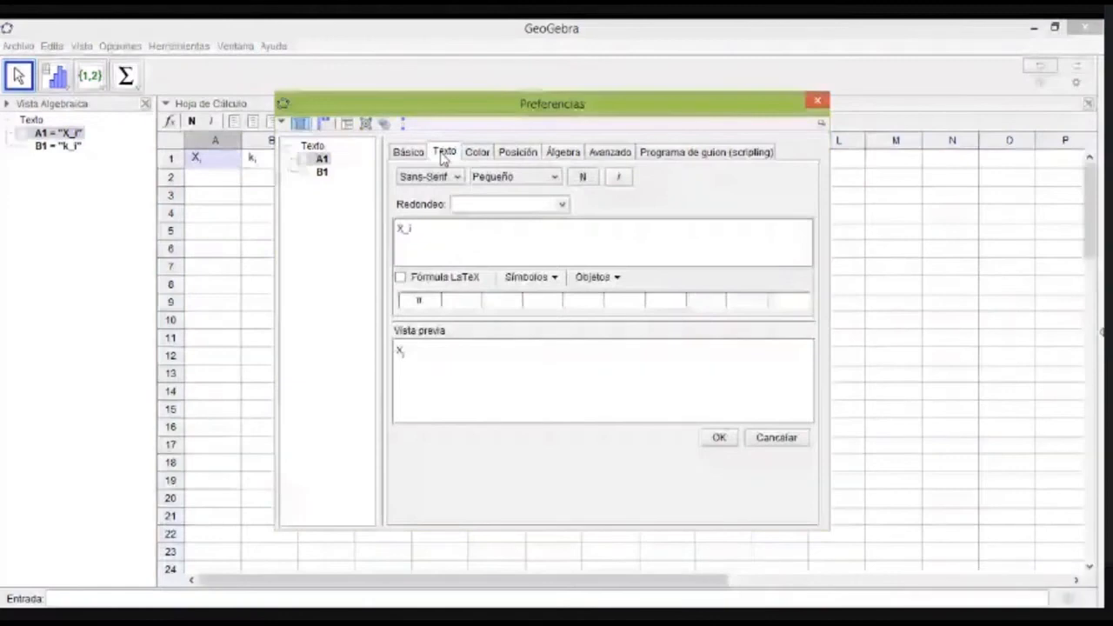
click(404, 227)
key(BackSpace)
text(x)
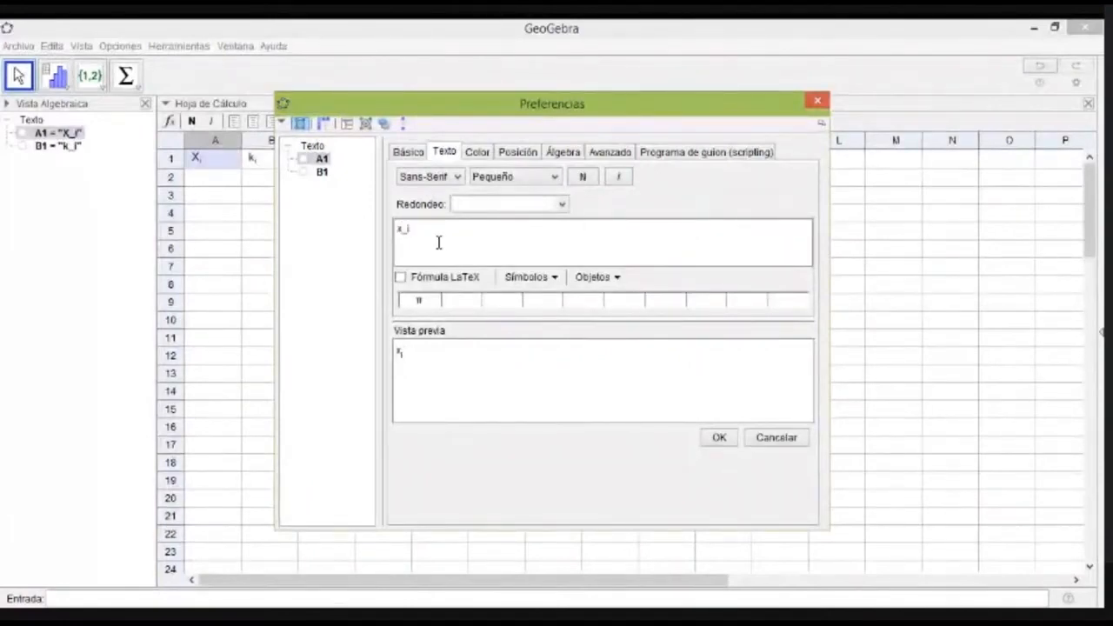
Format the header text as a LaTeX formula, apply it, and colour the headers in A1 and B1 red (255, 0, 0).
click(438, 278)
click(438, 278)
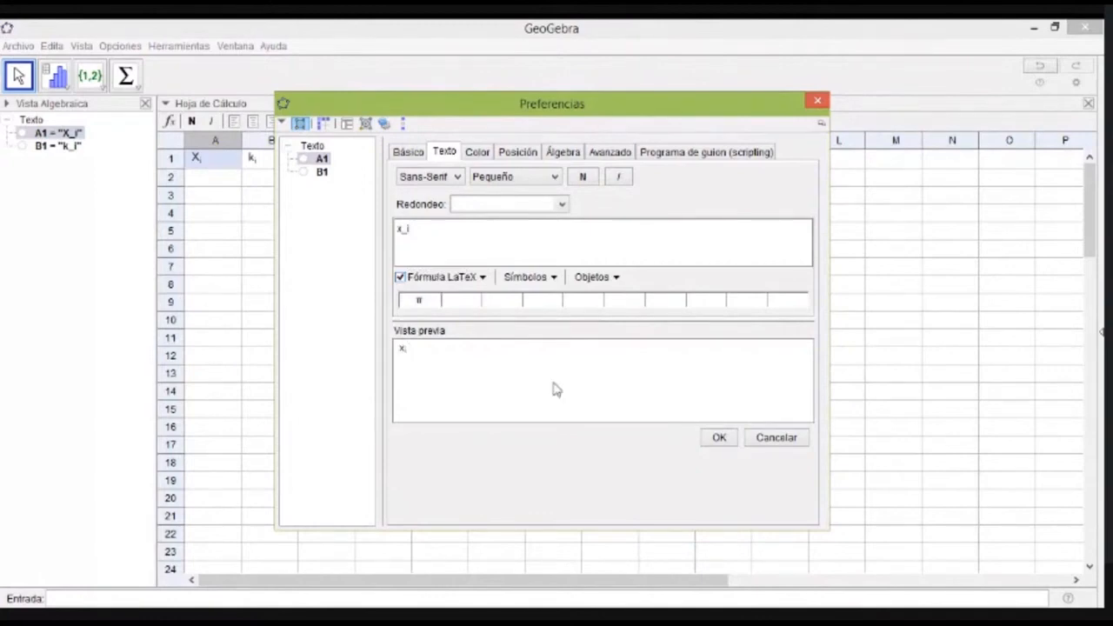
click(719, 438)
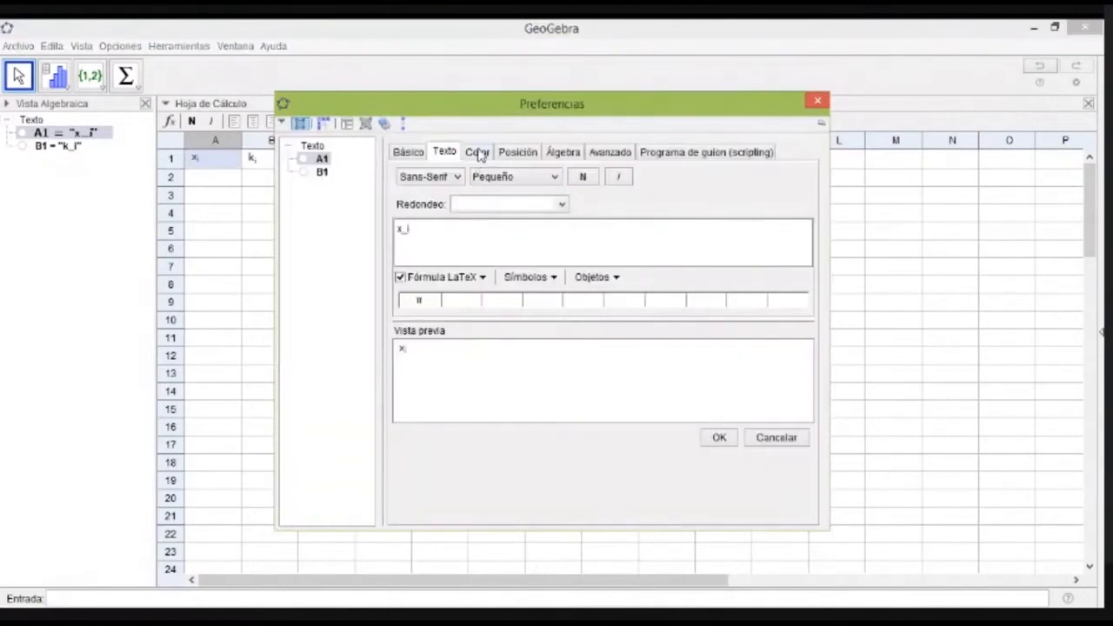
click(478, 154)
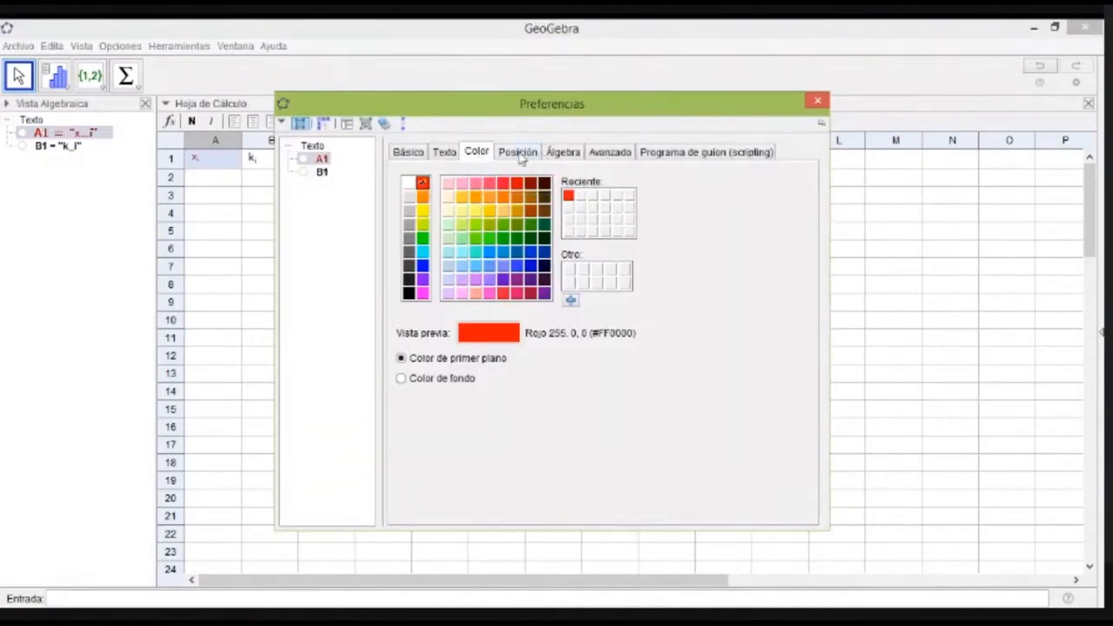
click(259, 158)
Enter the series starting 1, 2, 3 from cell A2 and extend it down to 10 in A11.
click(215, 183)
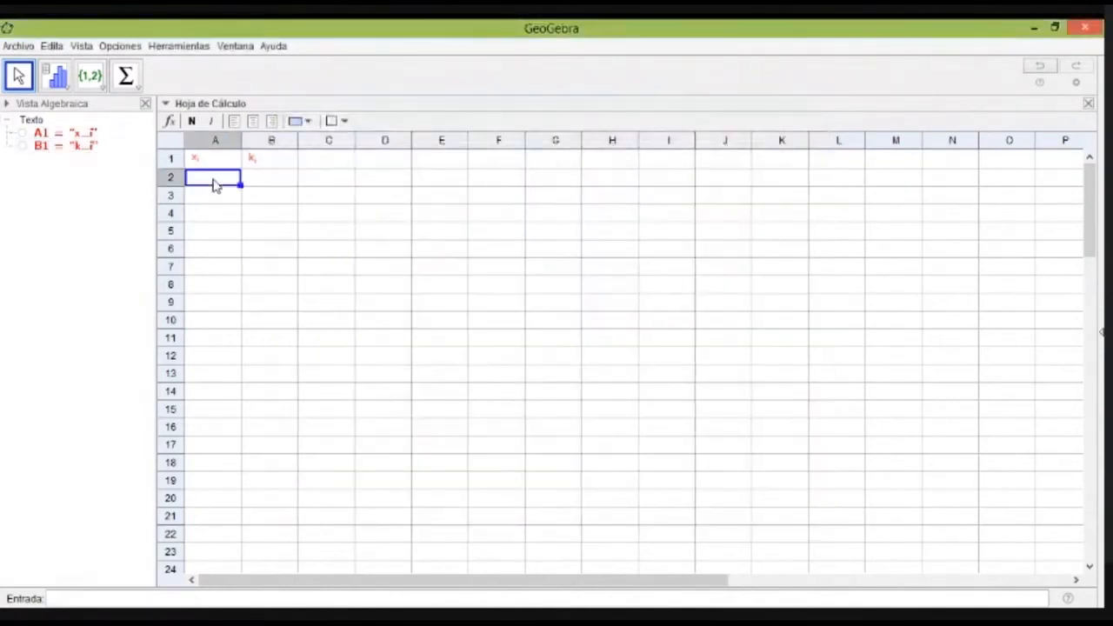
text(1)
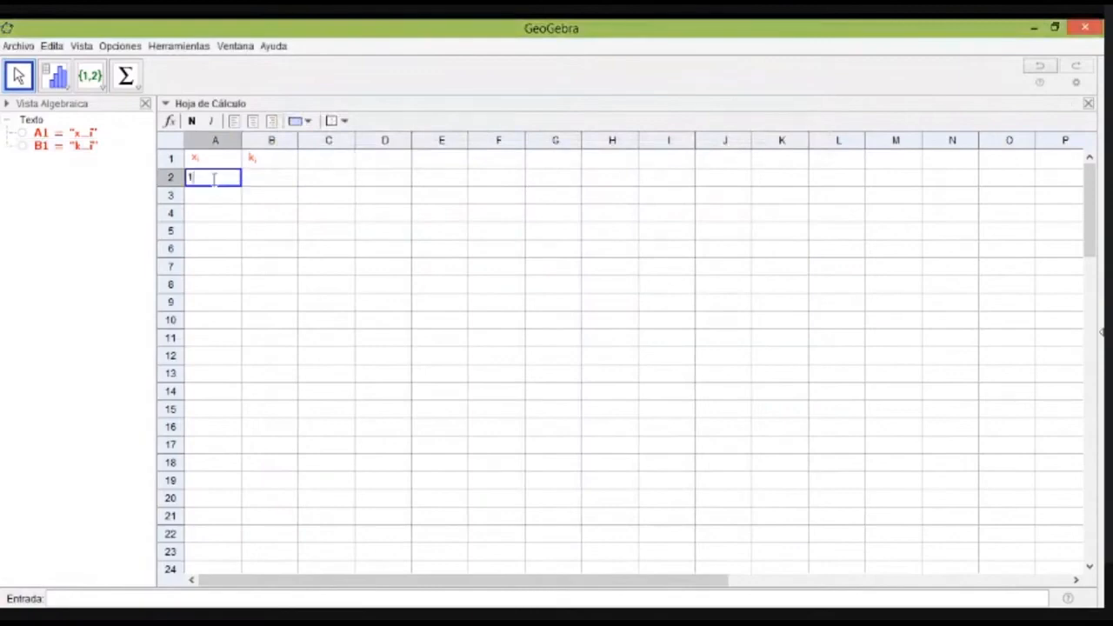
key(Return)
drag(215, 185, 228, 207)
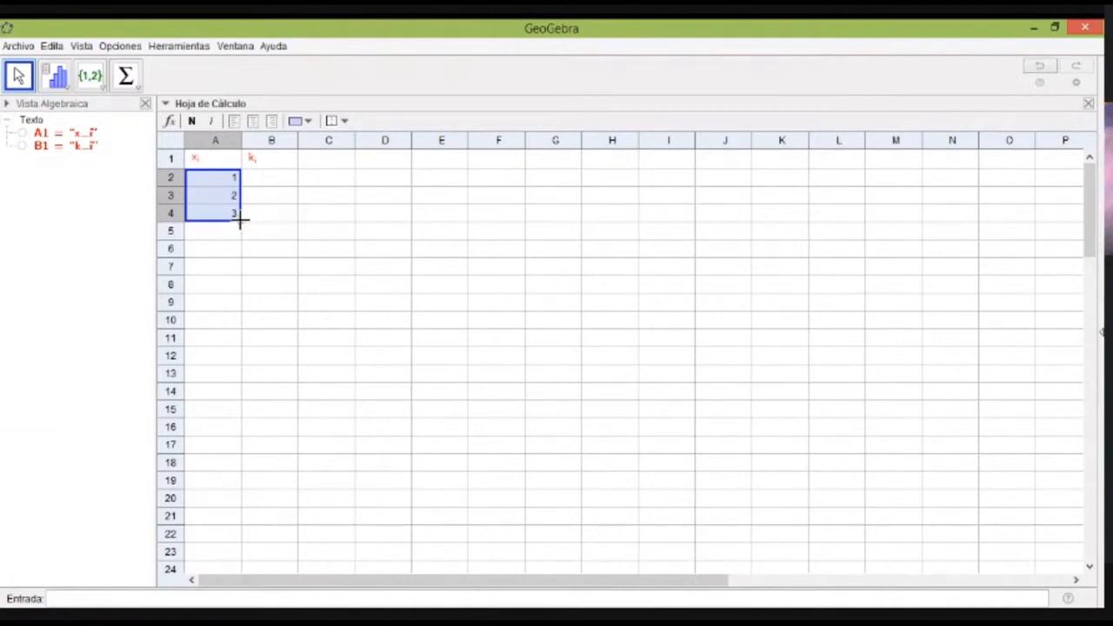
drag(240, 224, 241, 341)
Enter the k_i values 1, 1, 2, 5, 8, 7, 8, 7, 9, 8 in cells B2 to B11.
click(271, 182)
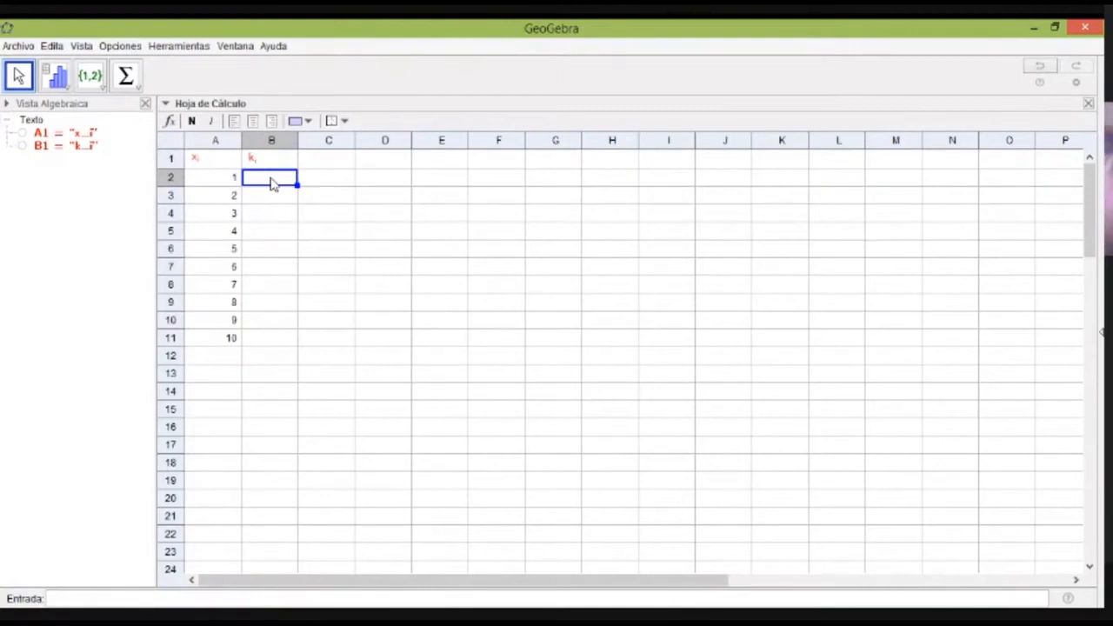
text(1)
click(272, 197)
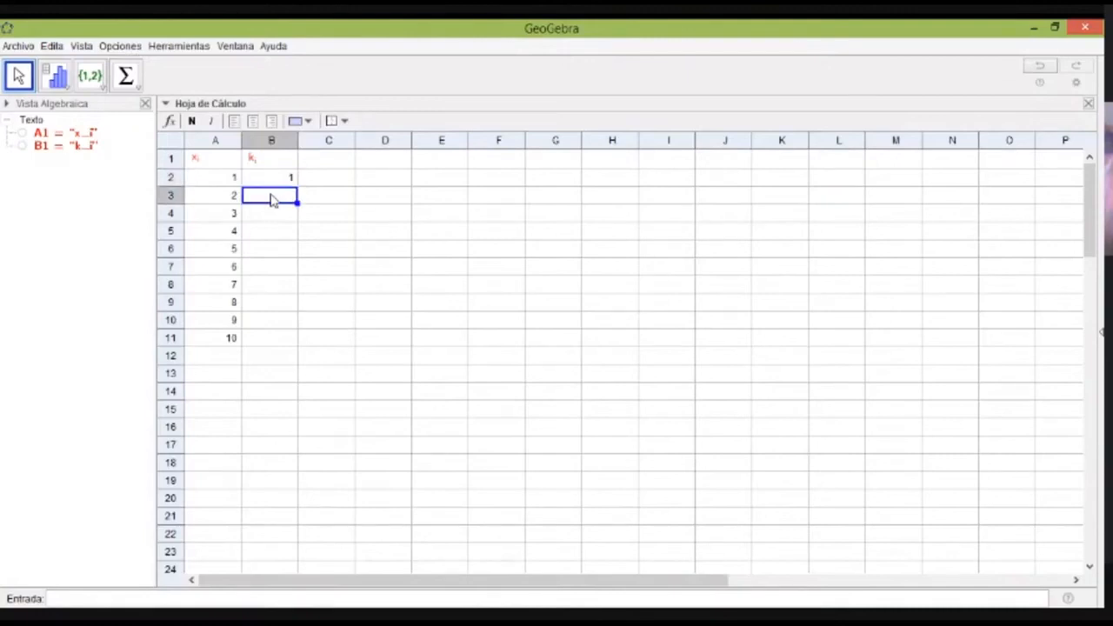
text(1)
click(278, 219)
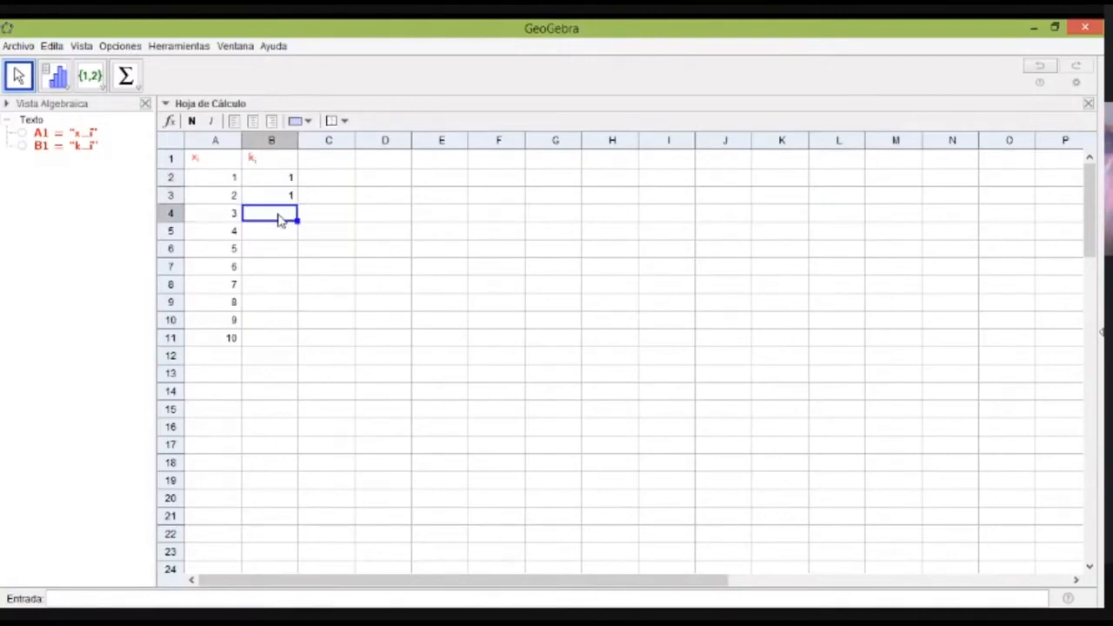
text(2)
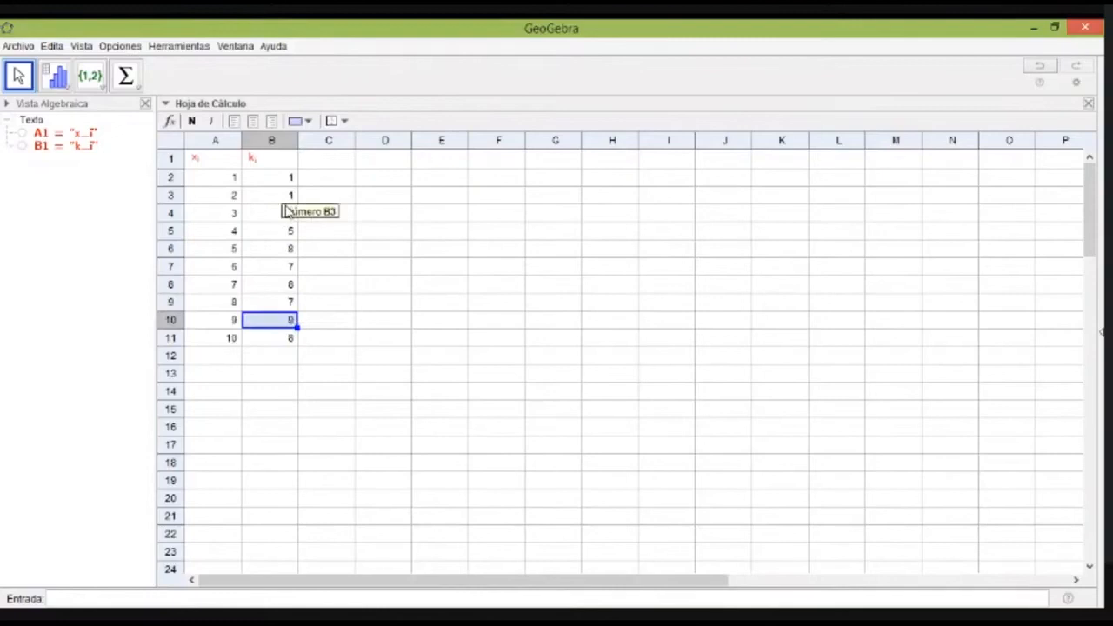
click(286, 180)
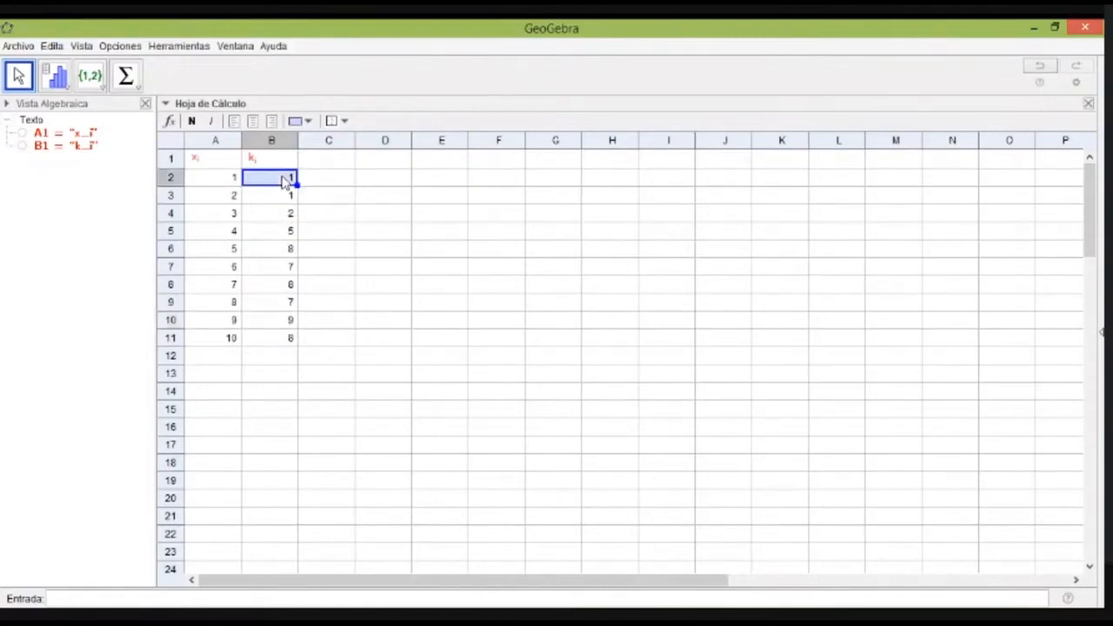
Select cell E2 and insert the AleatorioEntre command from the Probabilidad group of the command help into the input bar.
click(438, 185)
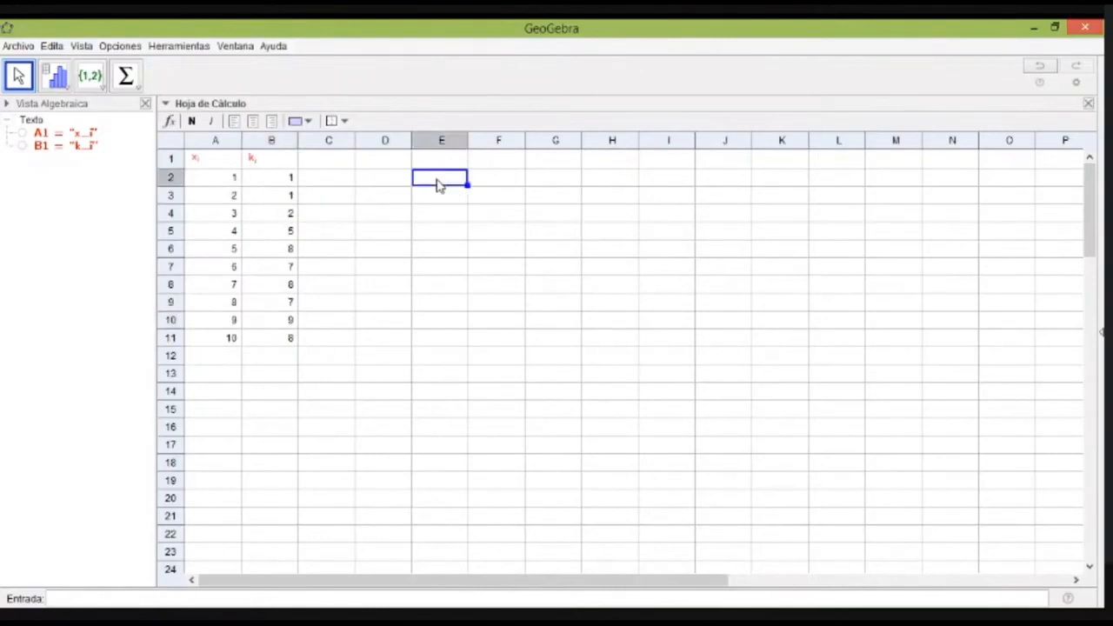
click(1069, 599)
key(F1)
click(931, 343)
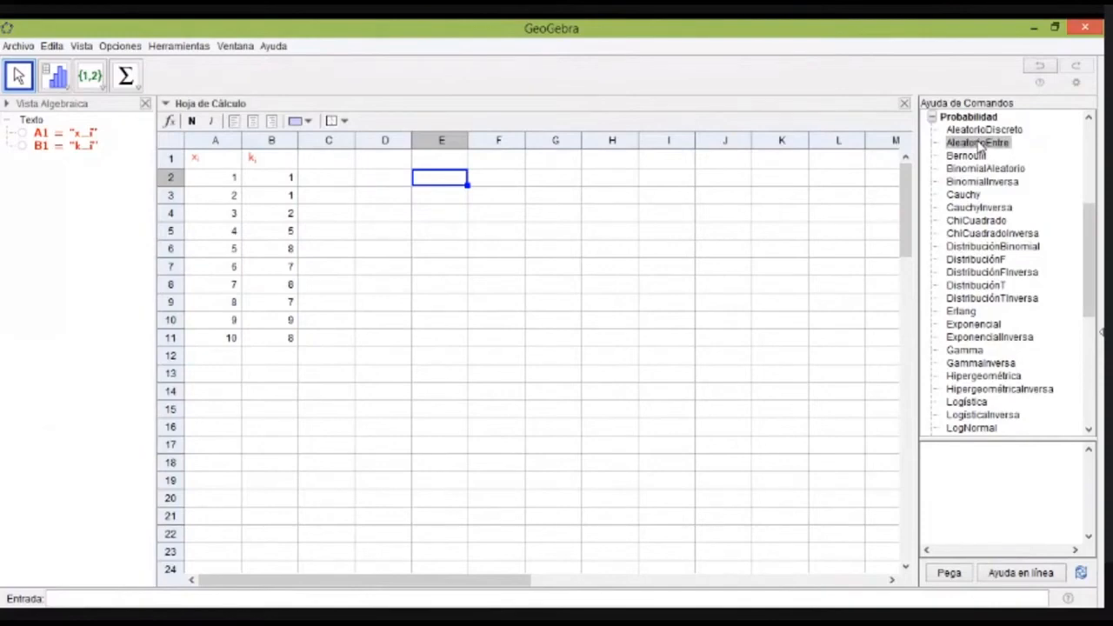
double_click(978, 143)
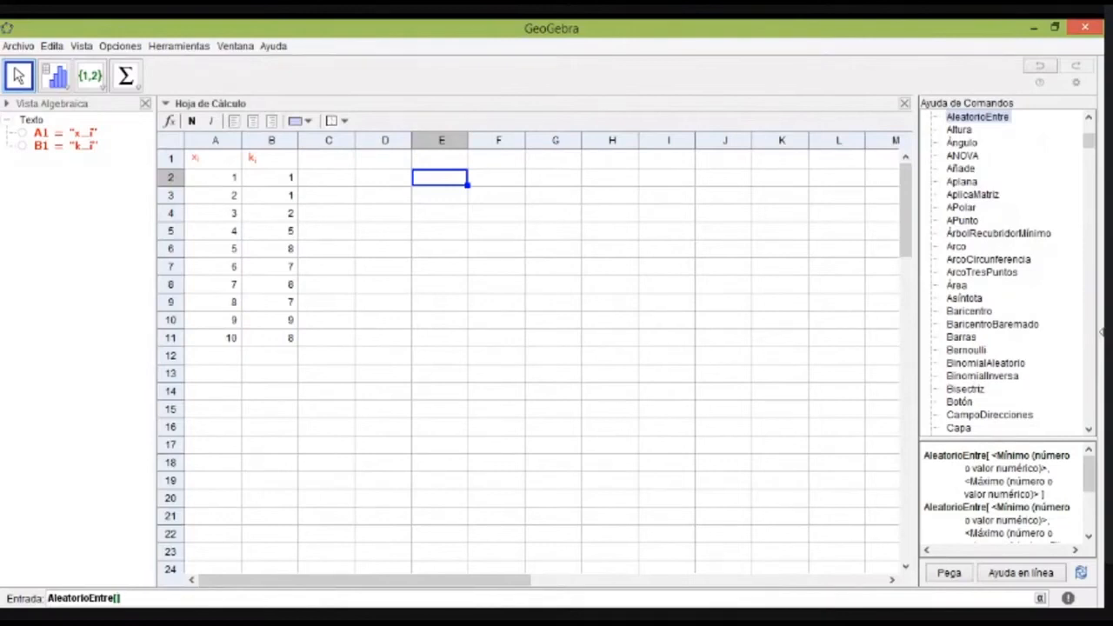
Complete the command as AleatorioEntre[1,10], copy and evaluate it, and paste the same command into cell E2.
text(1,10)
drag(167, 602, 40, 602)
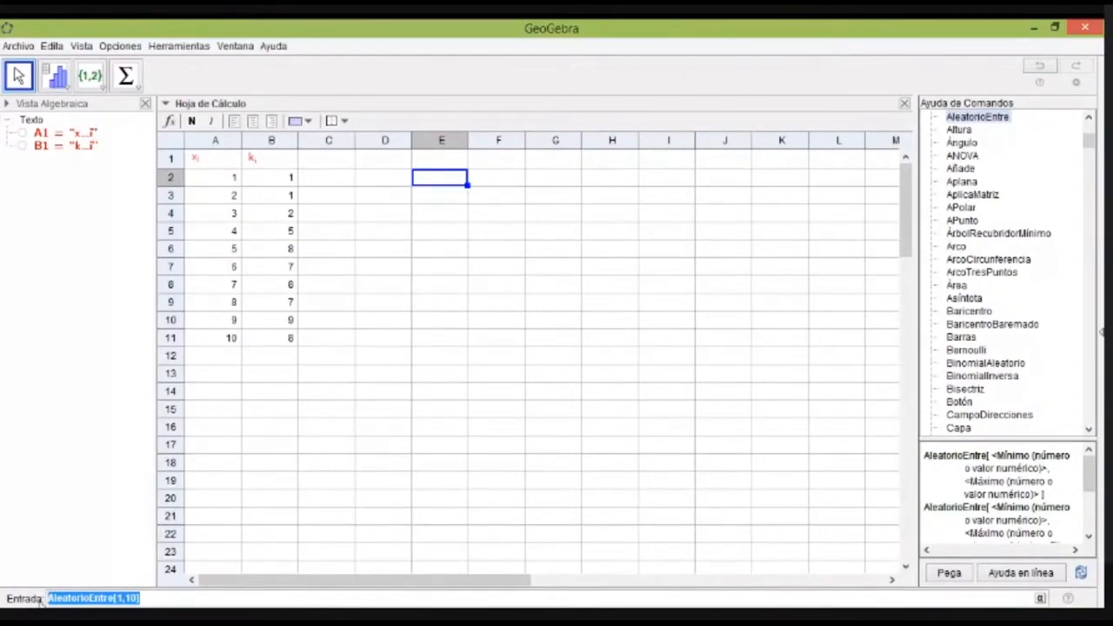
key(Return)
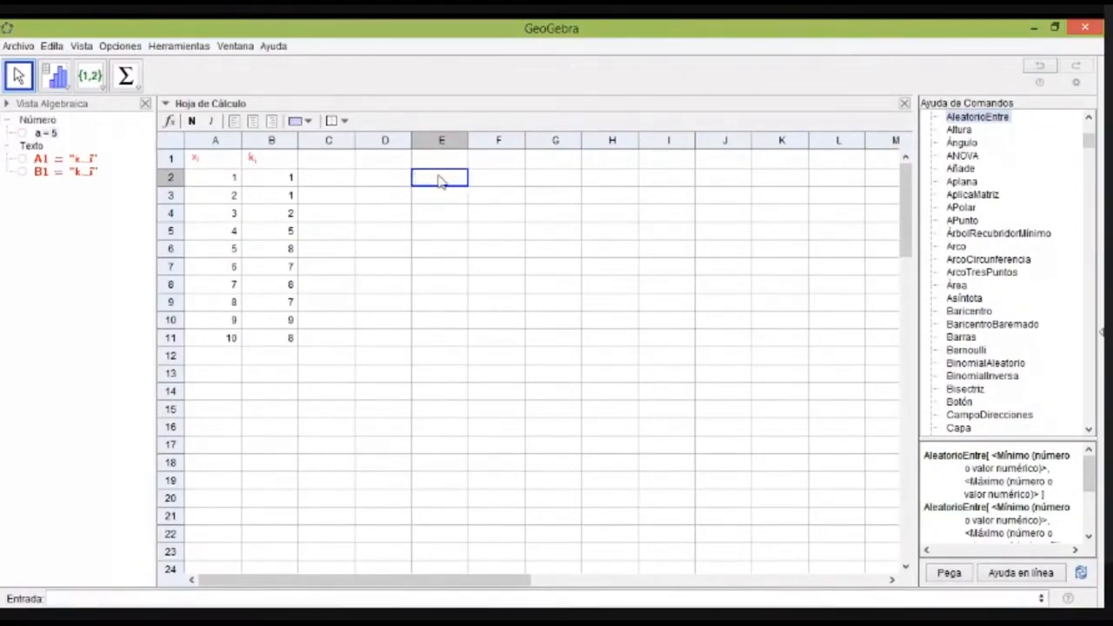
key(ctrl+v)
key(Return)
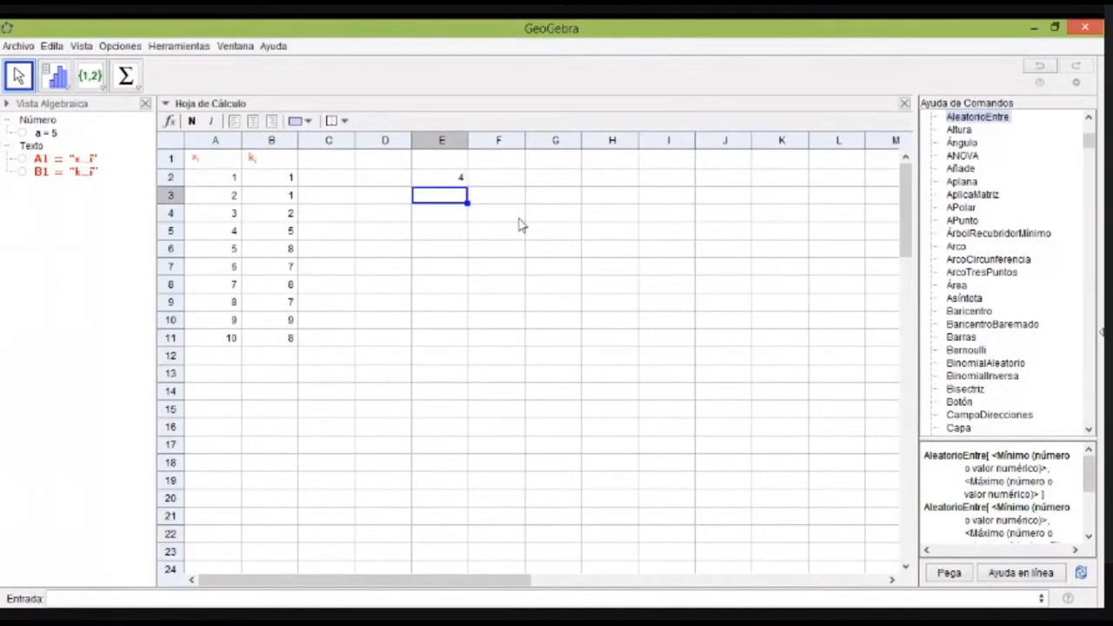
Fill the random-number formula from E2 far down column E and look over the generated values.
click(422, 182)
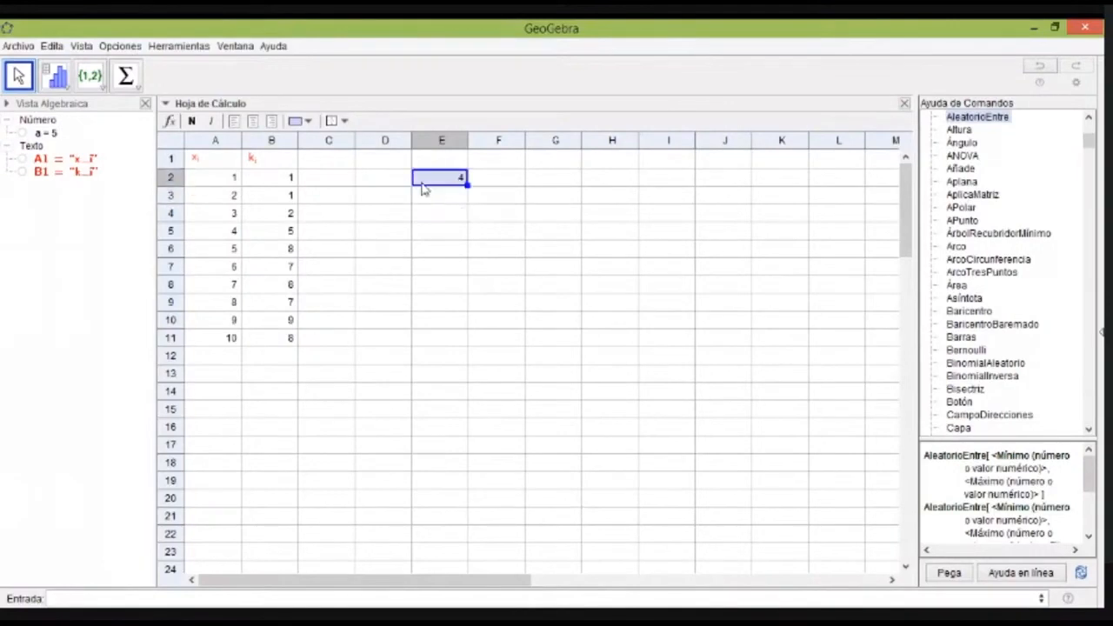
mouse_move(457, 183)
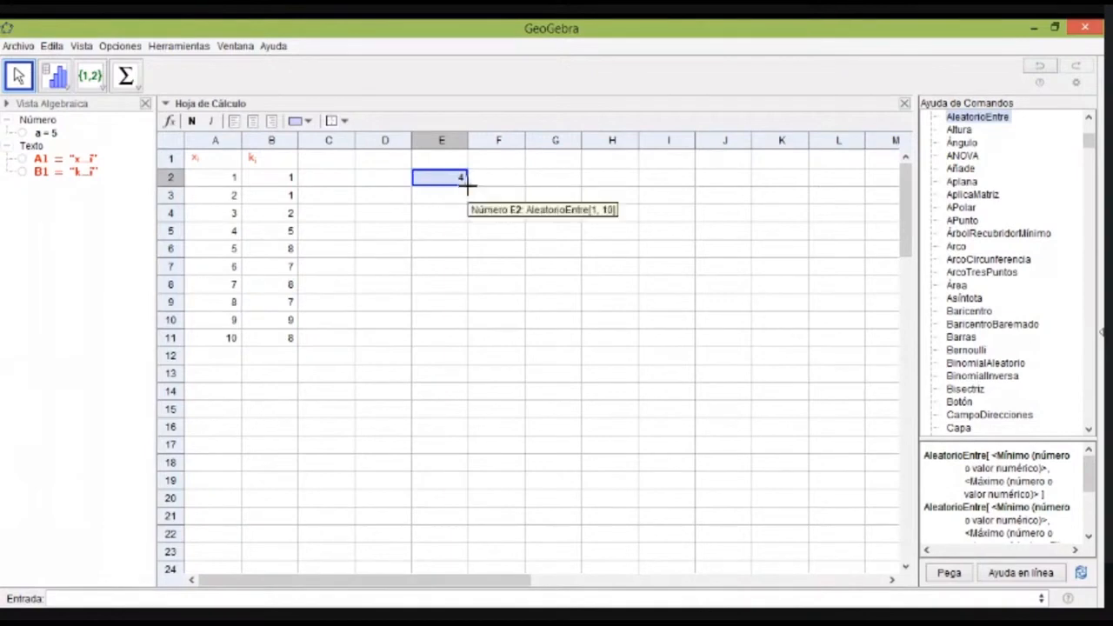
drag(467, 182, 461, 569)
scroll(913, 251, up, 2)
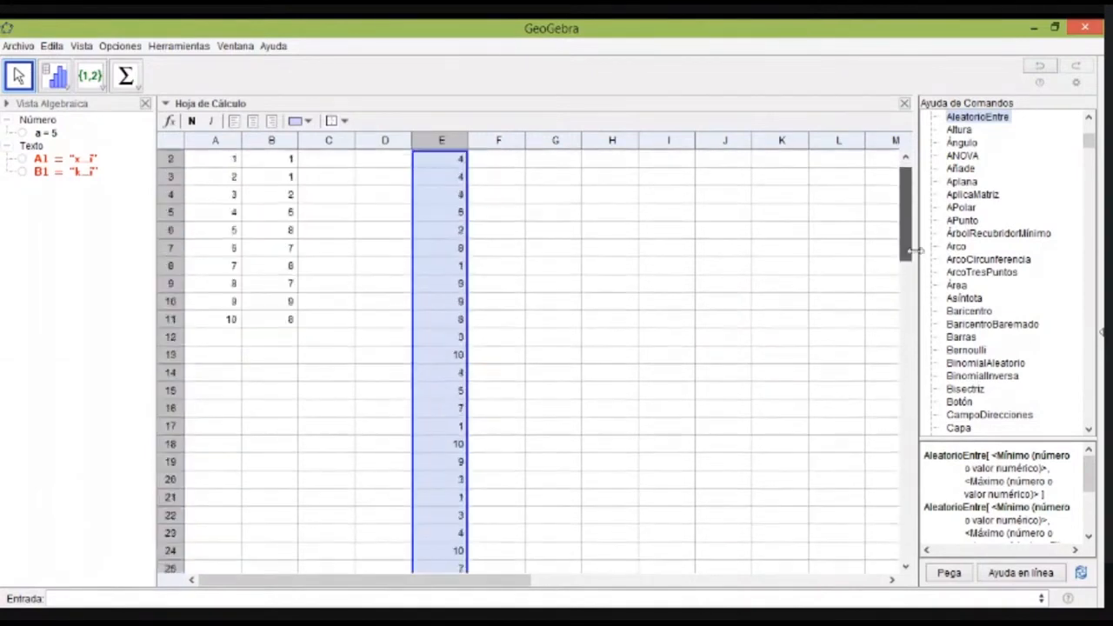
scroll(913, 250, up, 1)
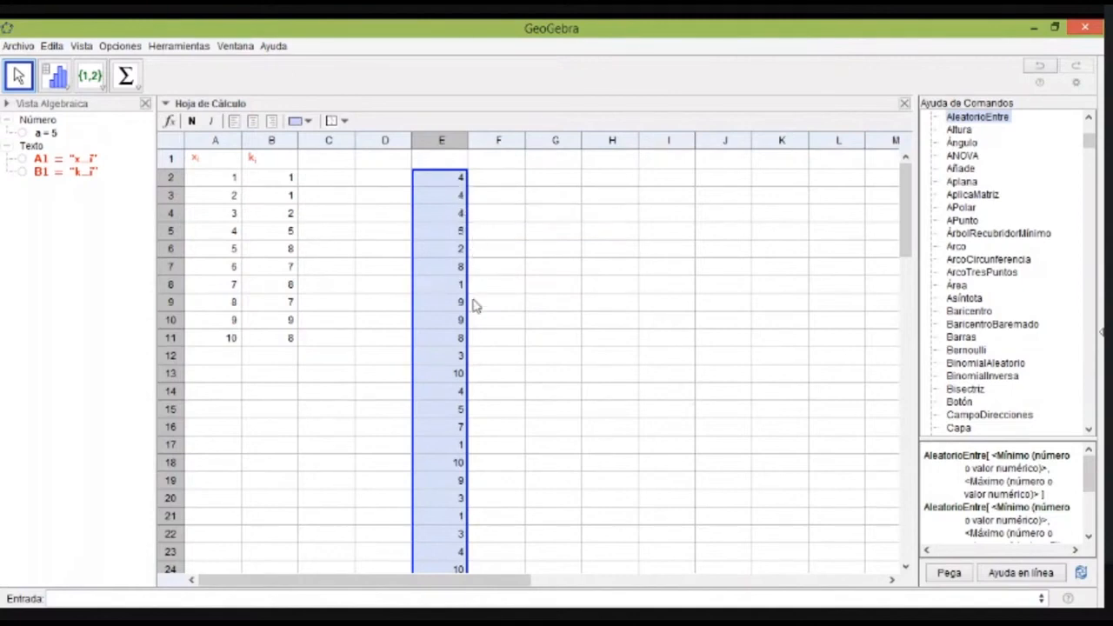
mouse_move(907, 216)
mouse_down()
mouse_move(907, 278)
mouse_move(927, 278)
mouse_move(929, 295)
mouse_move(920, 222)
mouse_up()
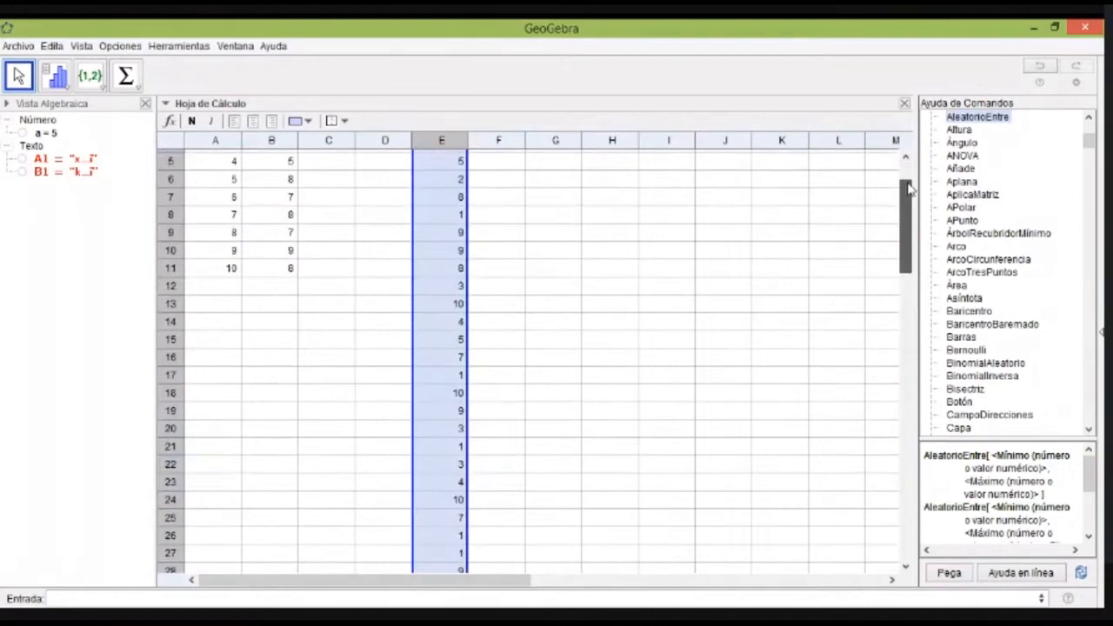
Select the random numbers in column E from cell E2 down to E31.
drag(907, 187, 905, 173)
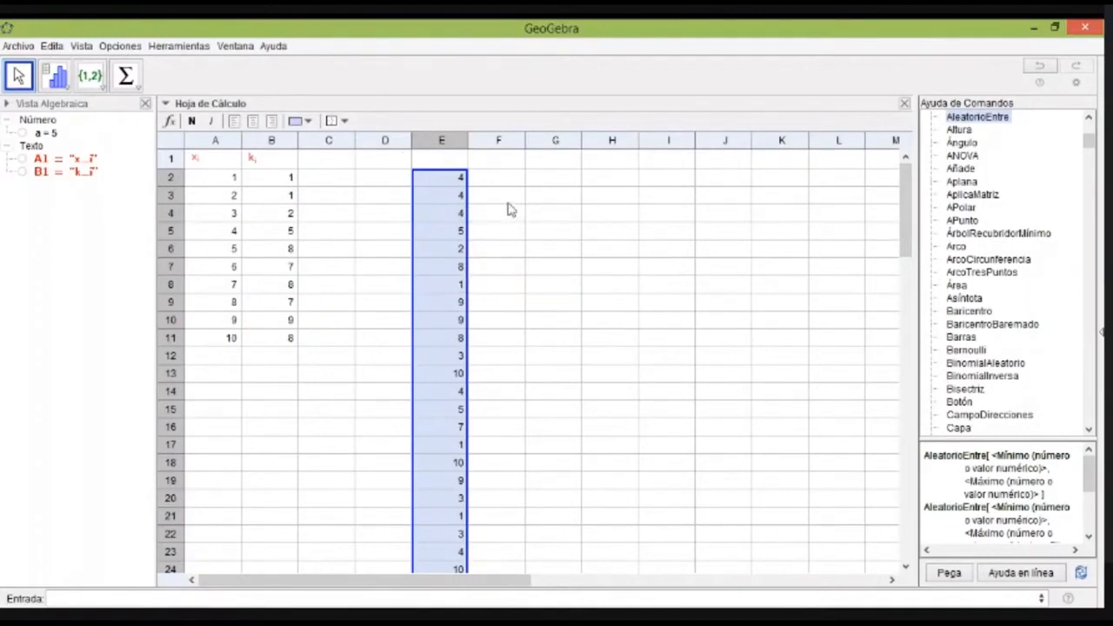
click(447, 179)
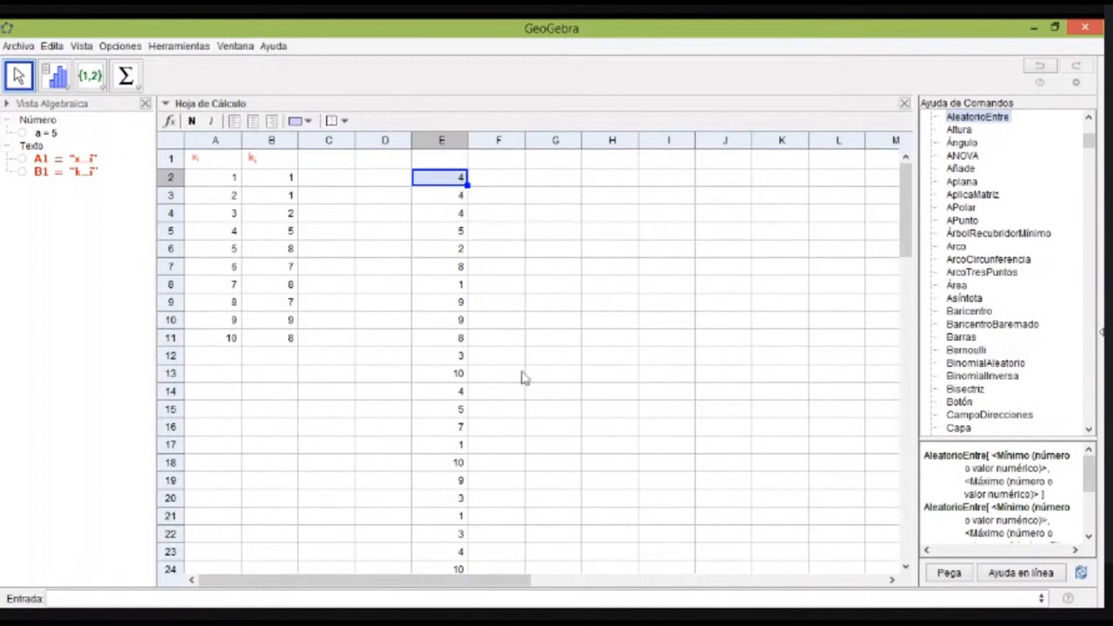
mouse_move(909, 237)
mouse_down()
mouse_move(913, 297)
mouse_move(910, 226)
mouse_up()
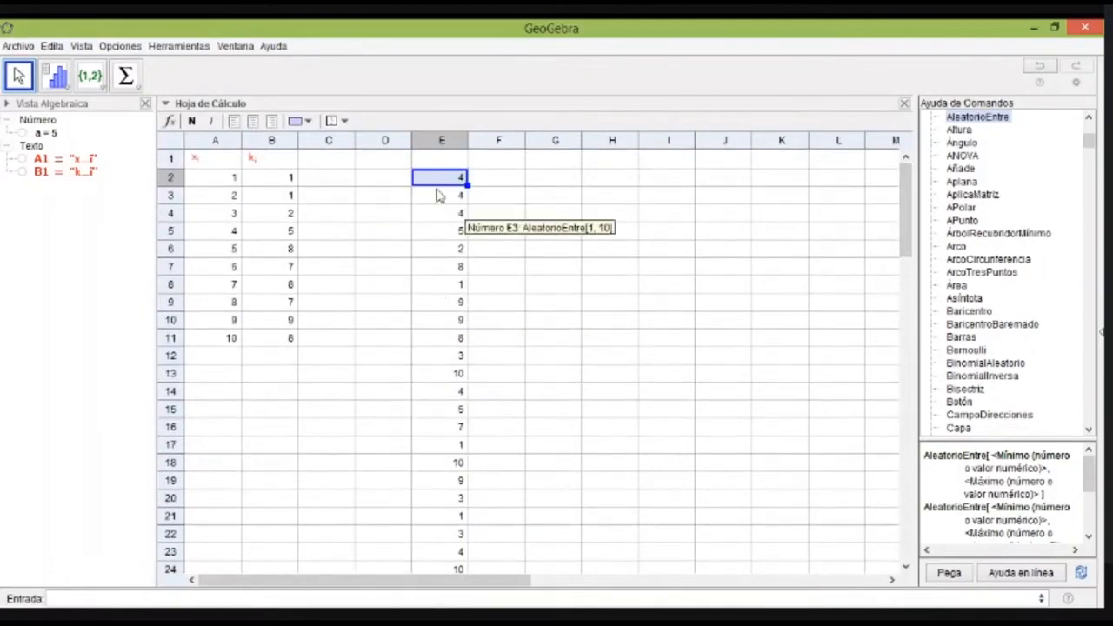
key(ctrl+shift+Down)
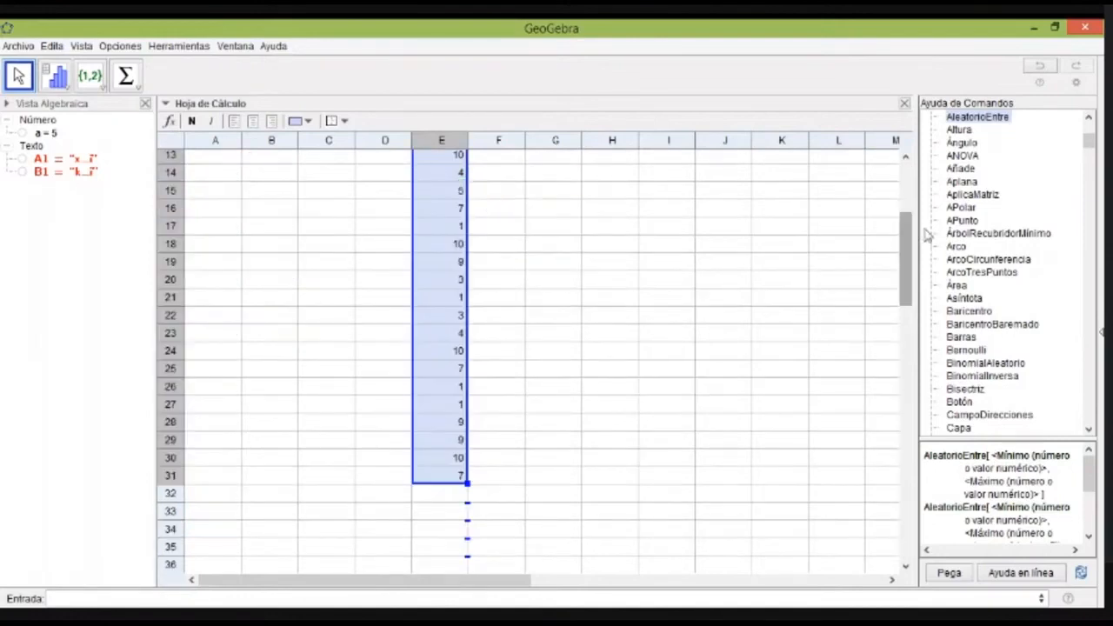
drag(907, 233, 907, 187)
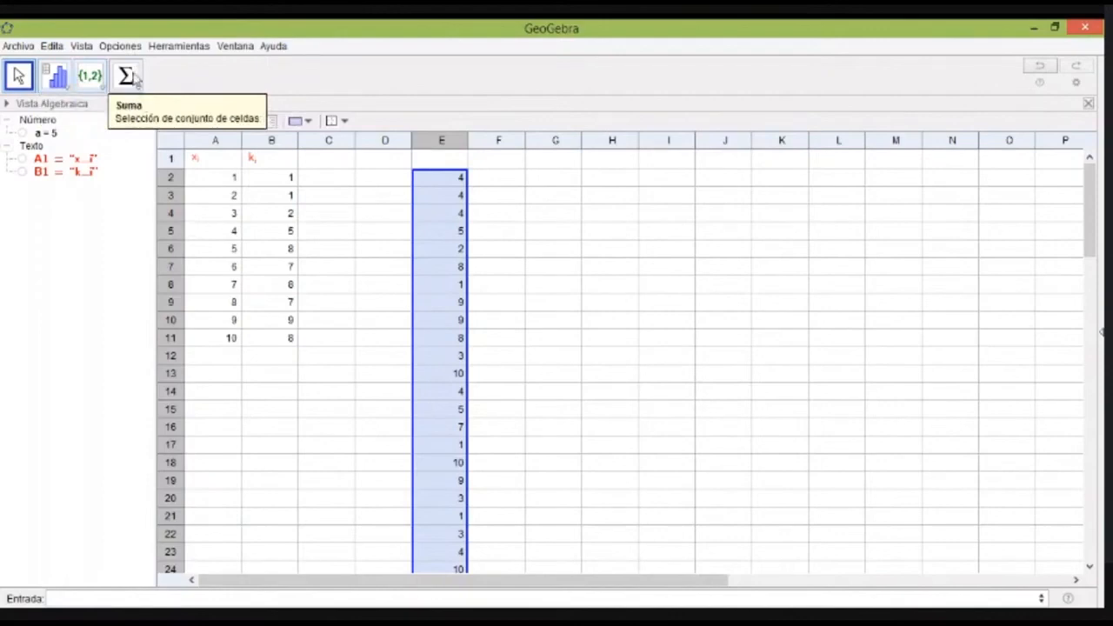
Run Análisis de una variable on the data range E2:E31 and widen the analysis window.
click(66, 92)
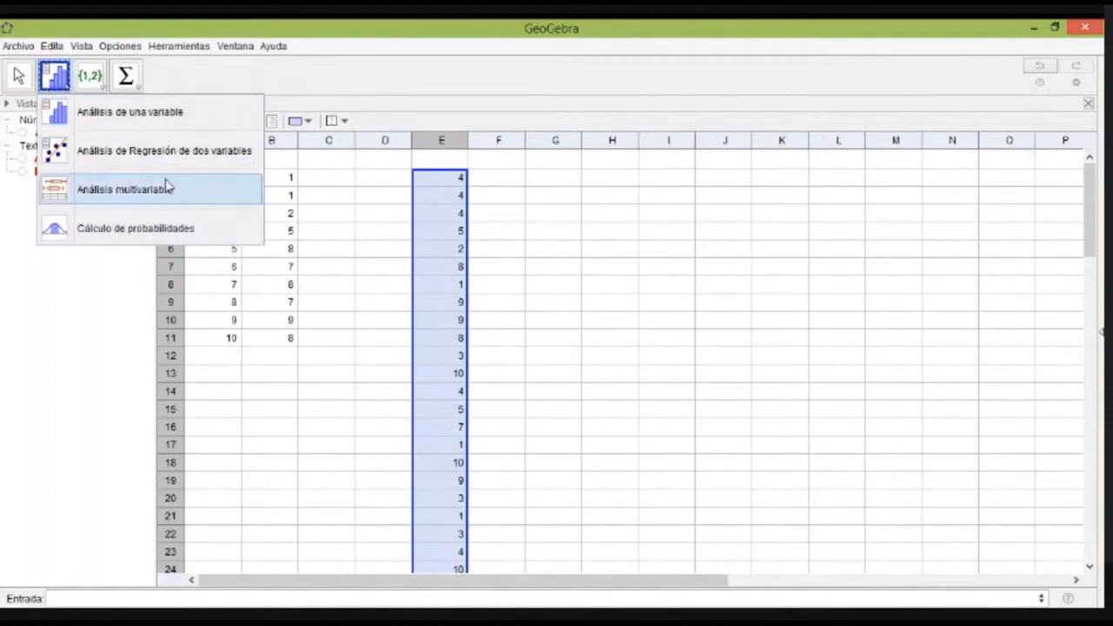
click(130, 113)
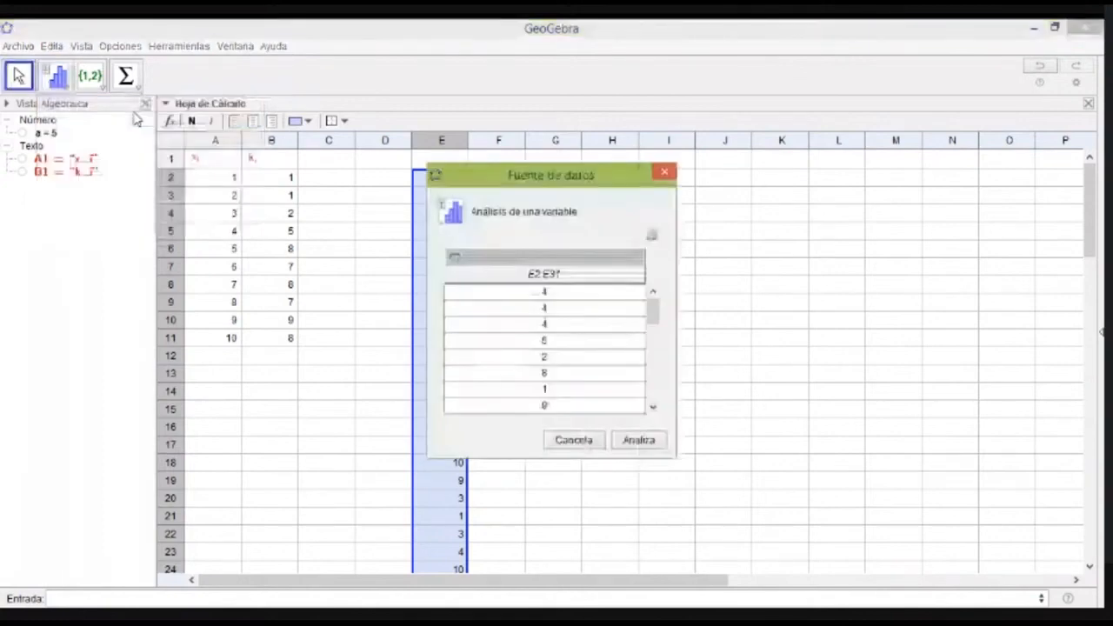
drag(650, 324, 678, 423)
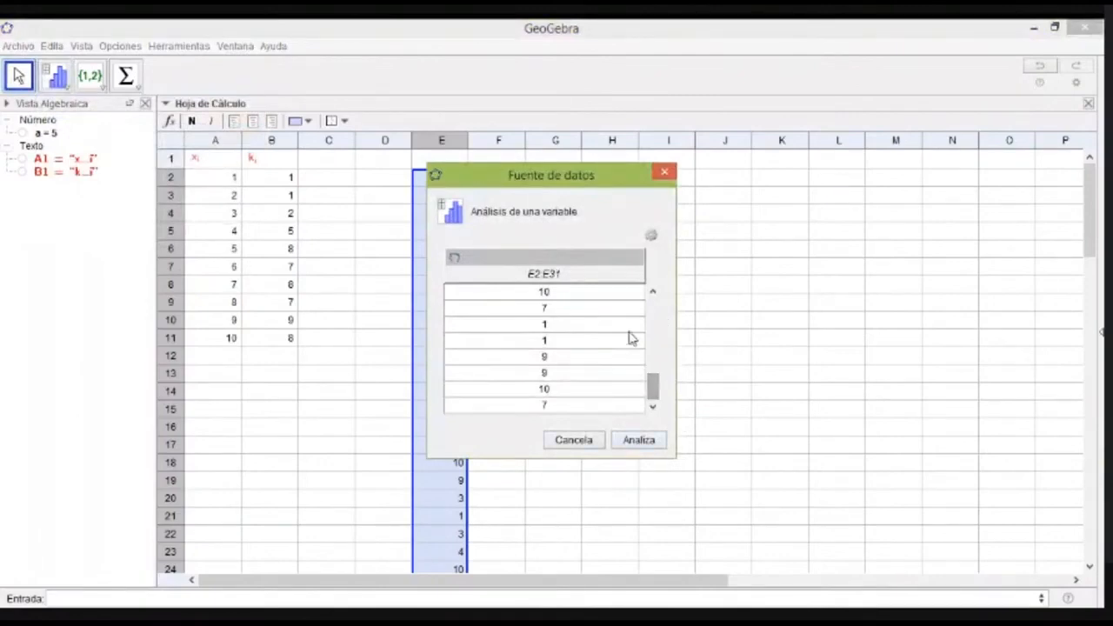
click(644, 447)
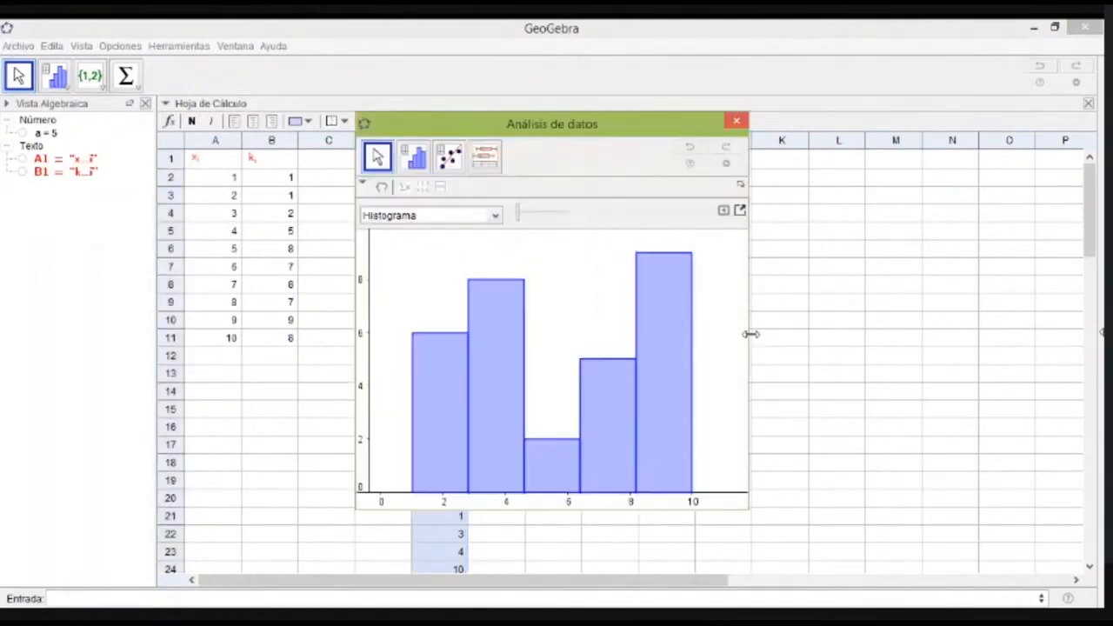
drag(748, 333, 940, 308)
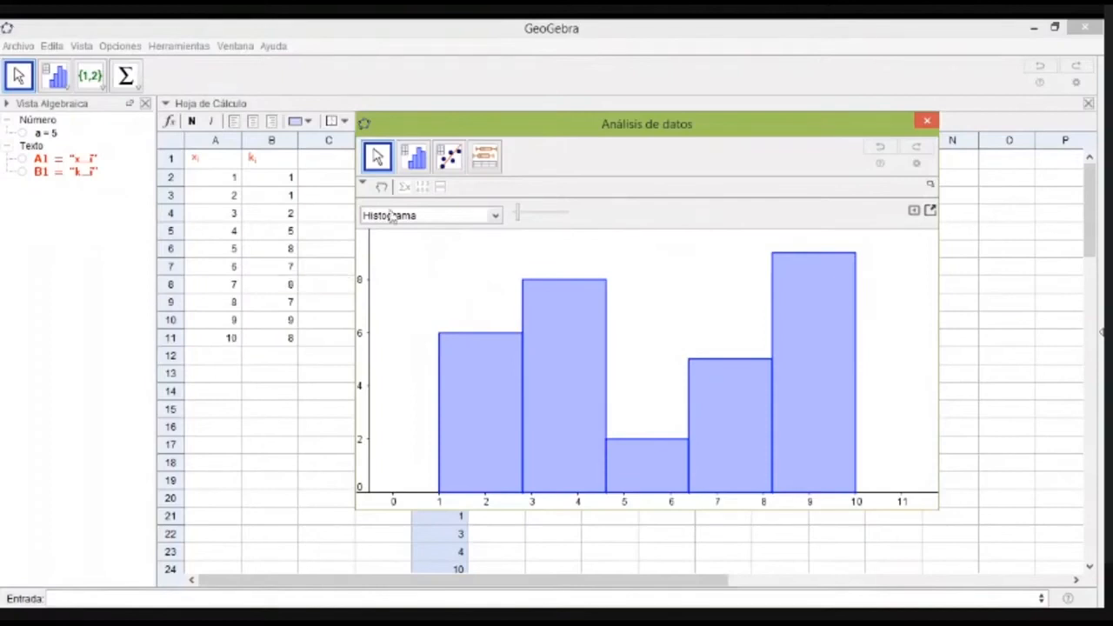
click(418, 156)
click(421, 157)
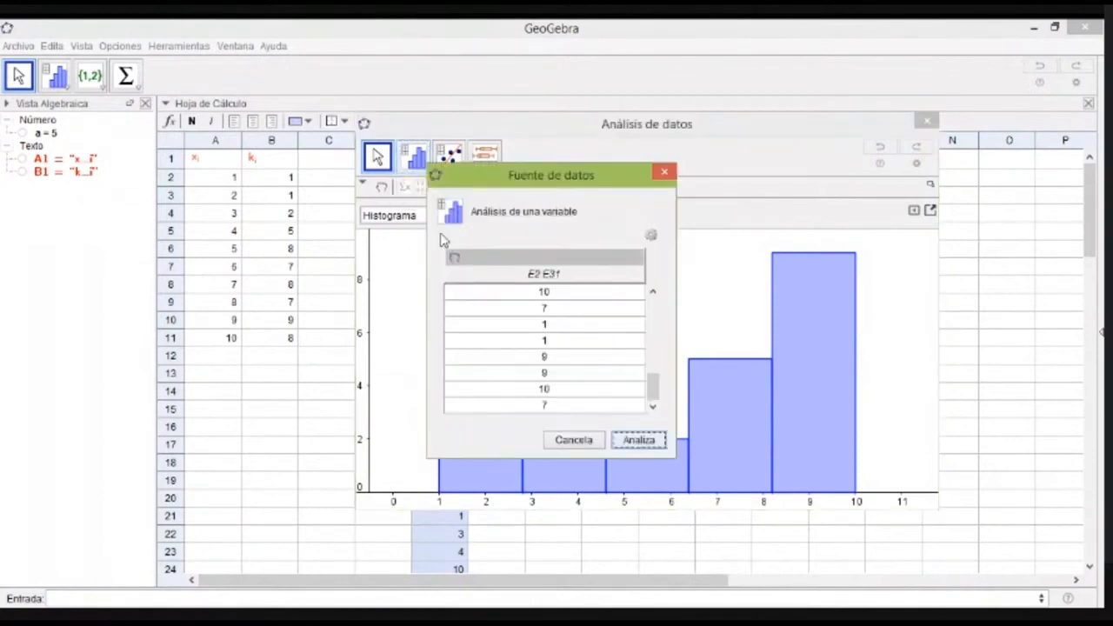
key(Escape)
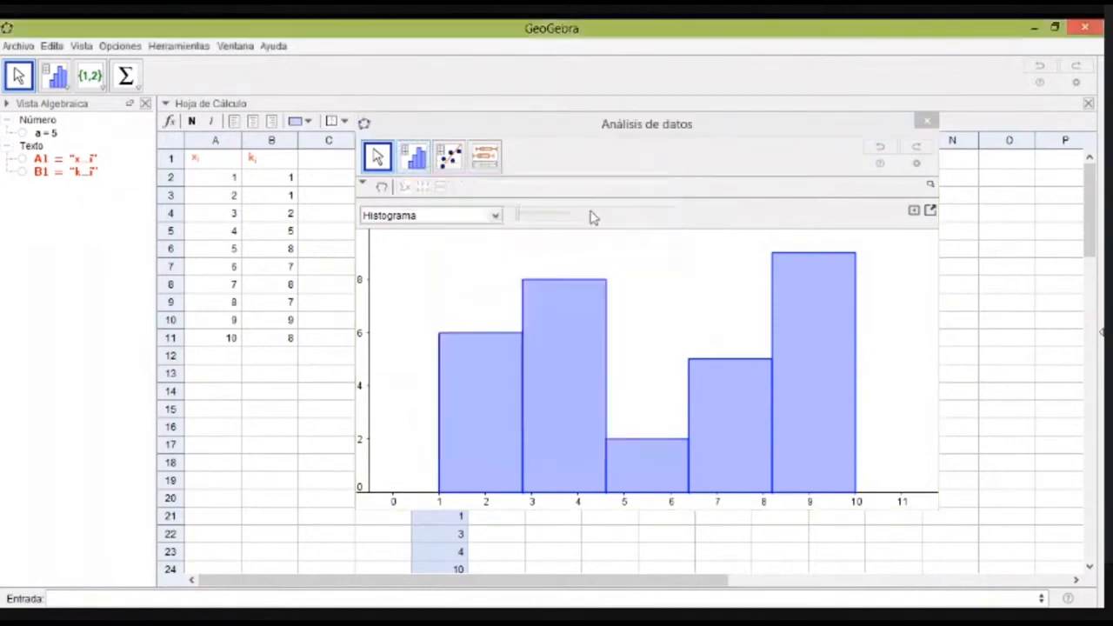
View the data as Diagrama de Barras, Diagrama de Caja and Diagrama de Puntos, and return to Histograma.
click(496, 220)
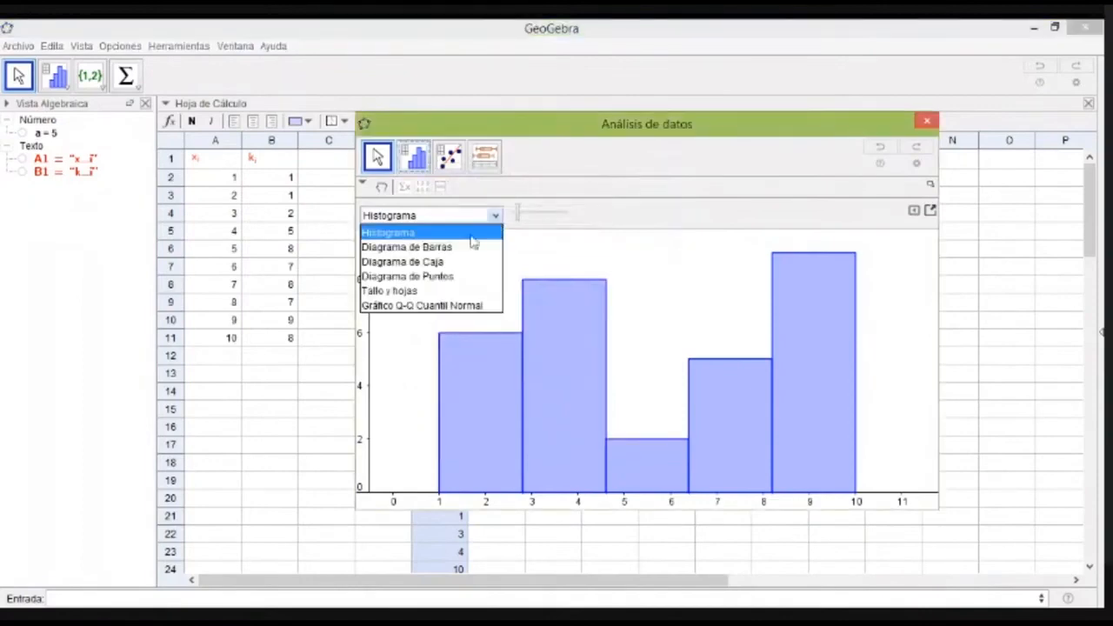
click(465, 246)
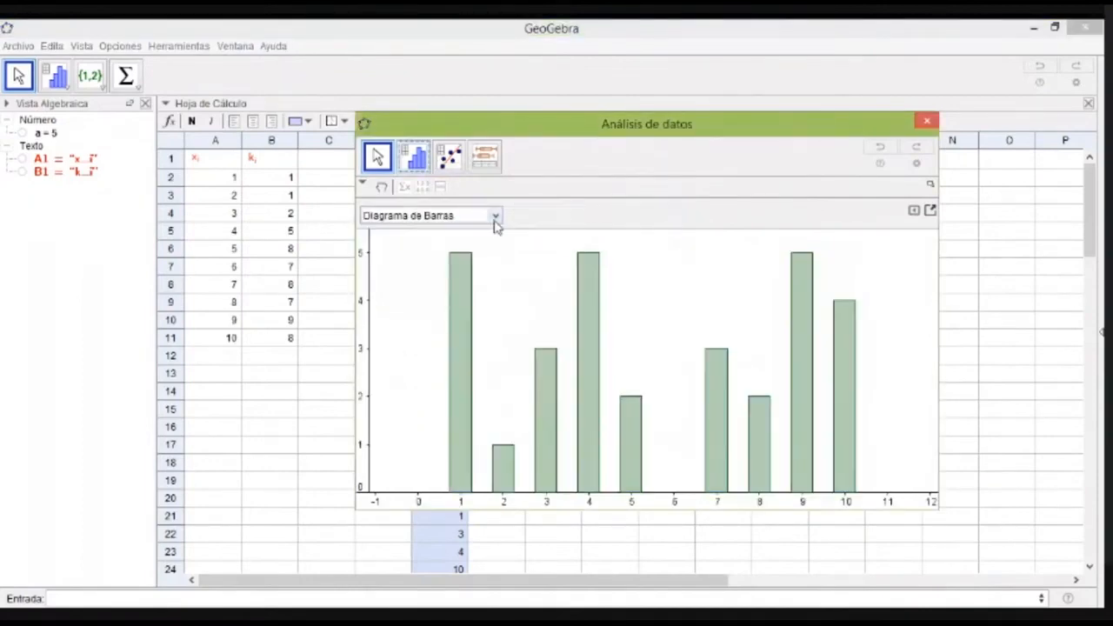
click(495, 217)
click(462, 263)
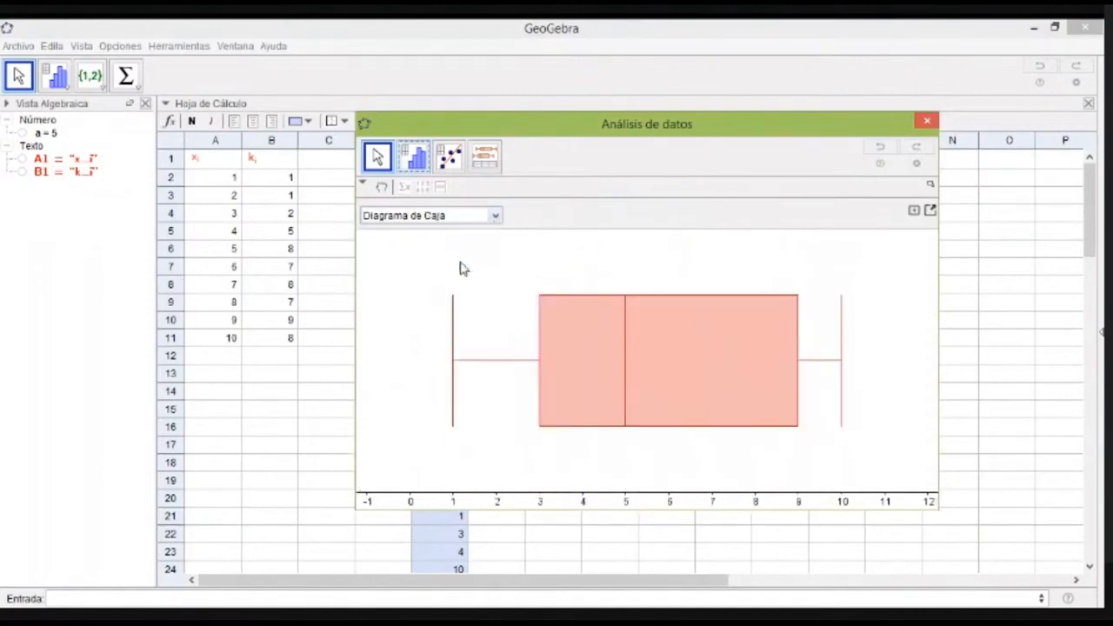
click(496, 218)
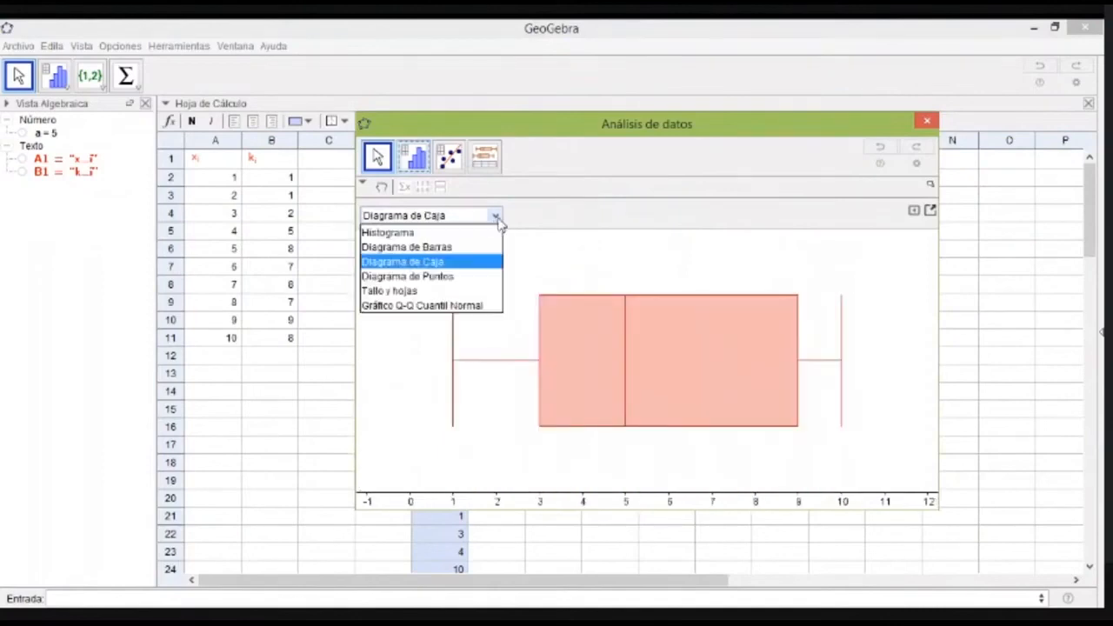
click(454, 276)
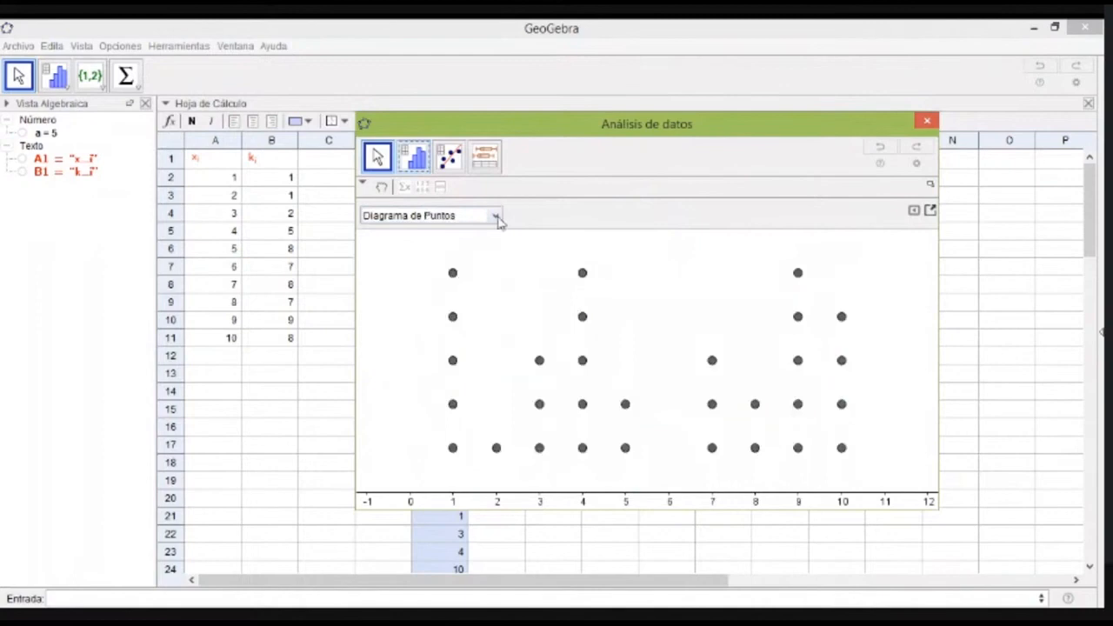
click(495, 218)
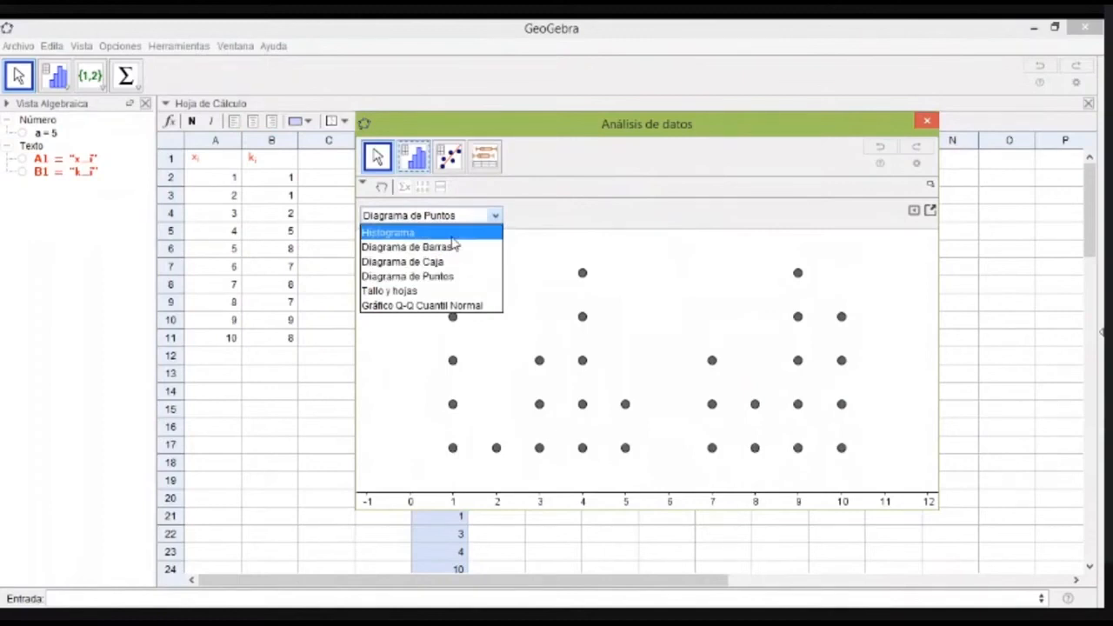
click(451, 233)
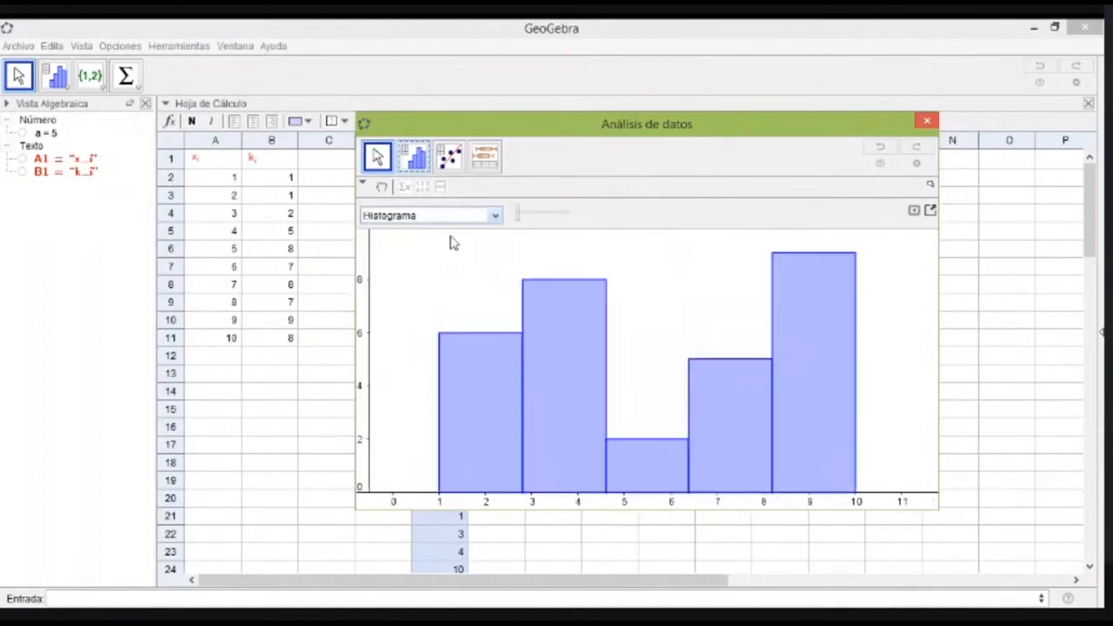
Increase the histogram to 10 classes and show a second plot with the Diagrama de Caja below it.
click(519, 217)
drag(519, 216, 534, 218)
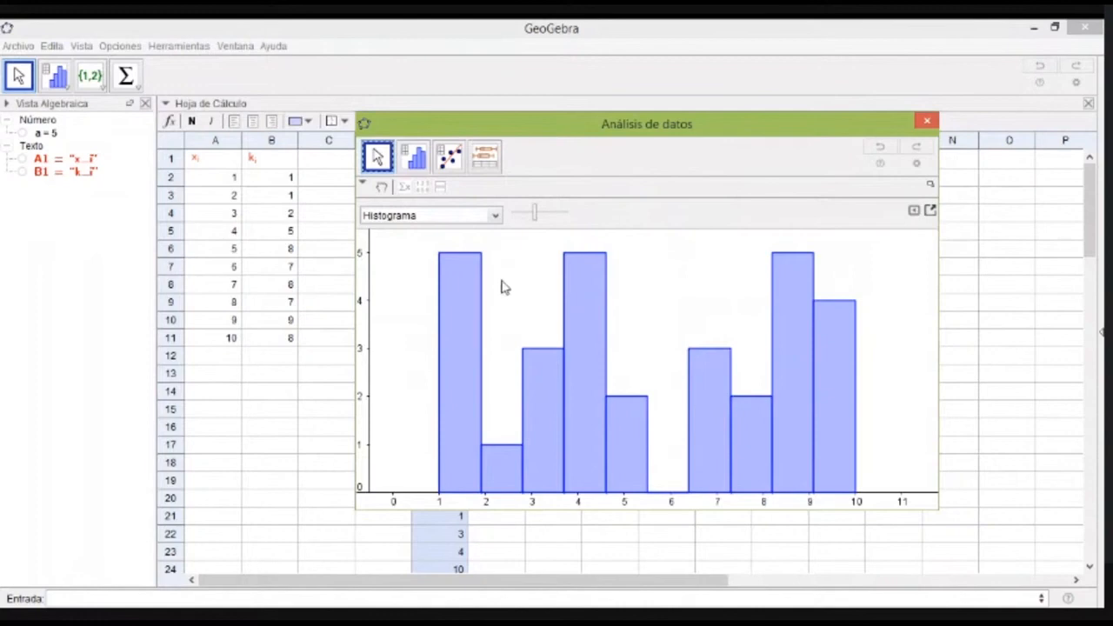
click(441, 189)
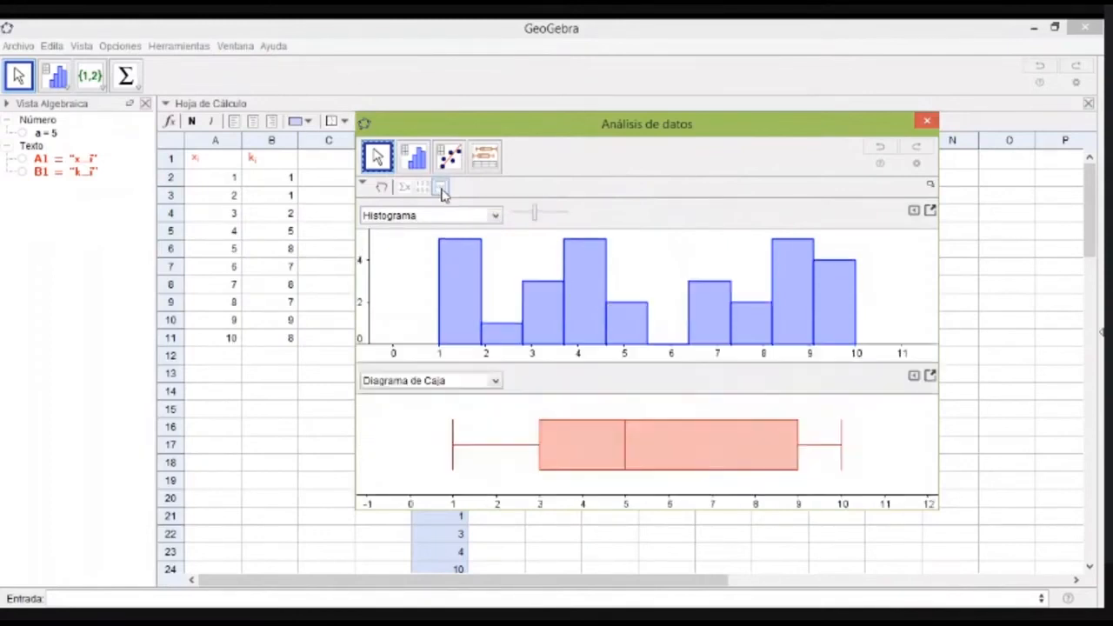
click(495, 382)
click(494, 381)
click(931, 211)
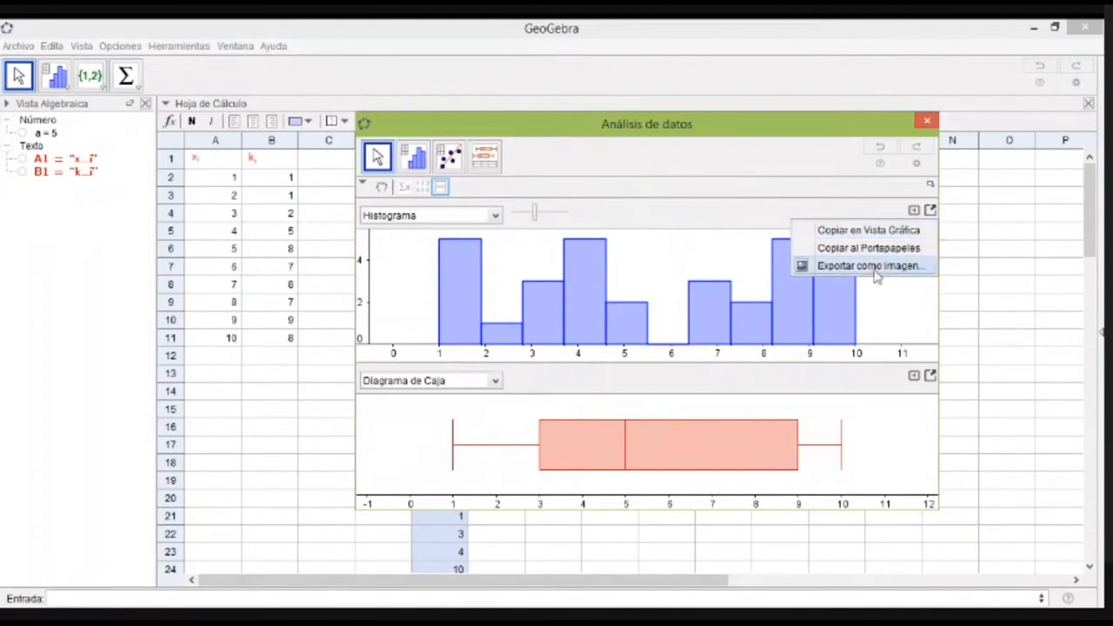
click(640, 274)
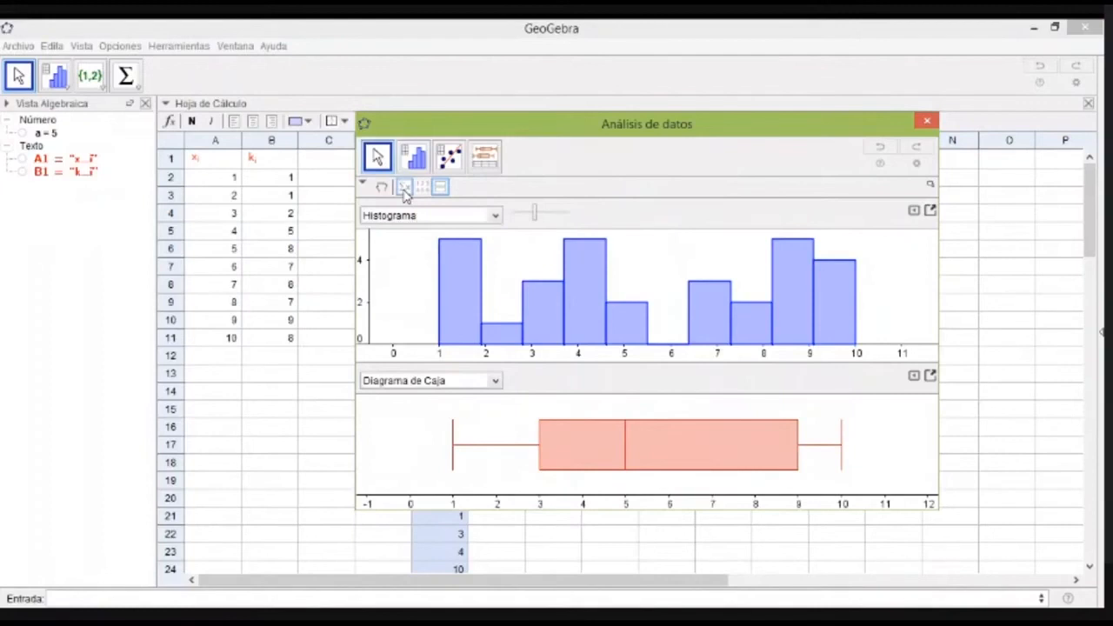
Show the statistics table and the E2:E31 data list beside the plots and adjust the pane widths.
click(404, 188)
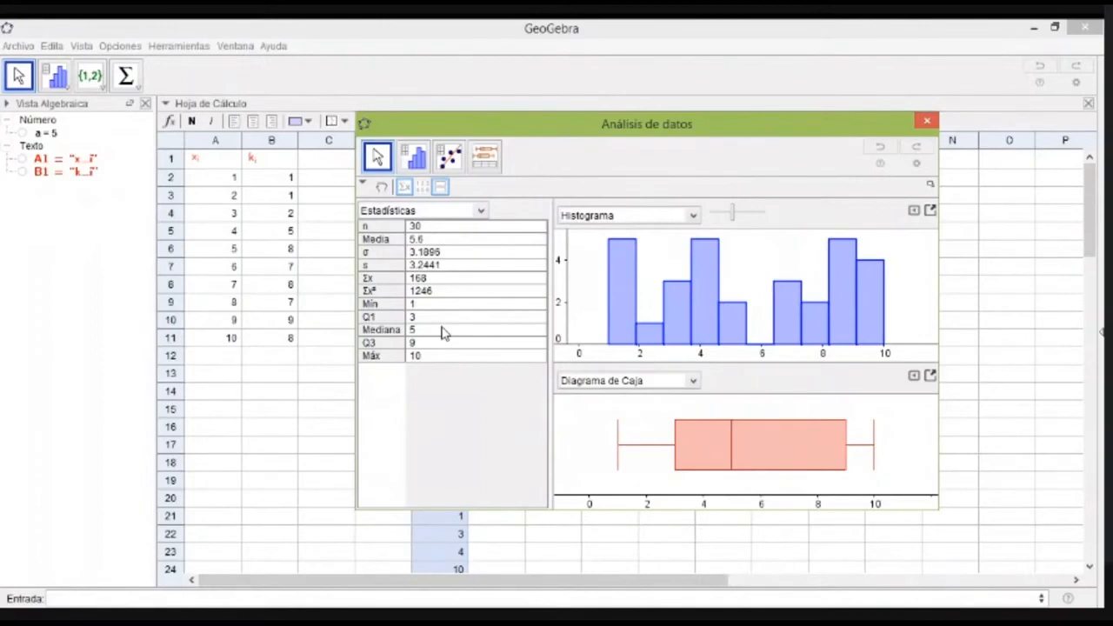
click(424, 189)
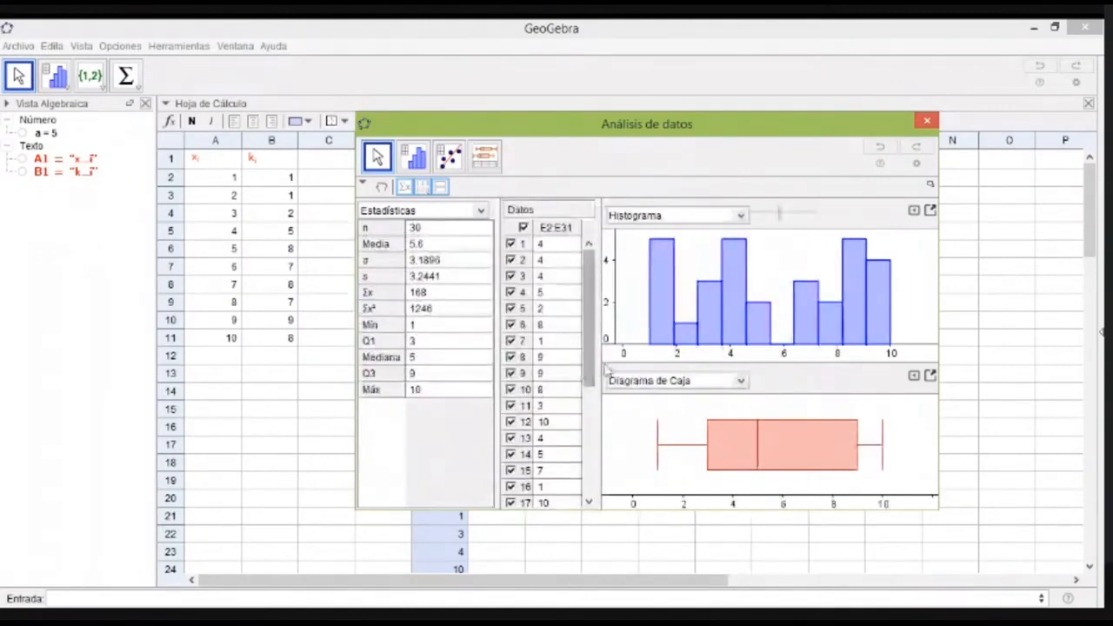
drag(603, 364, 666, 353)
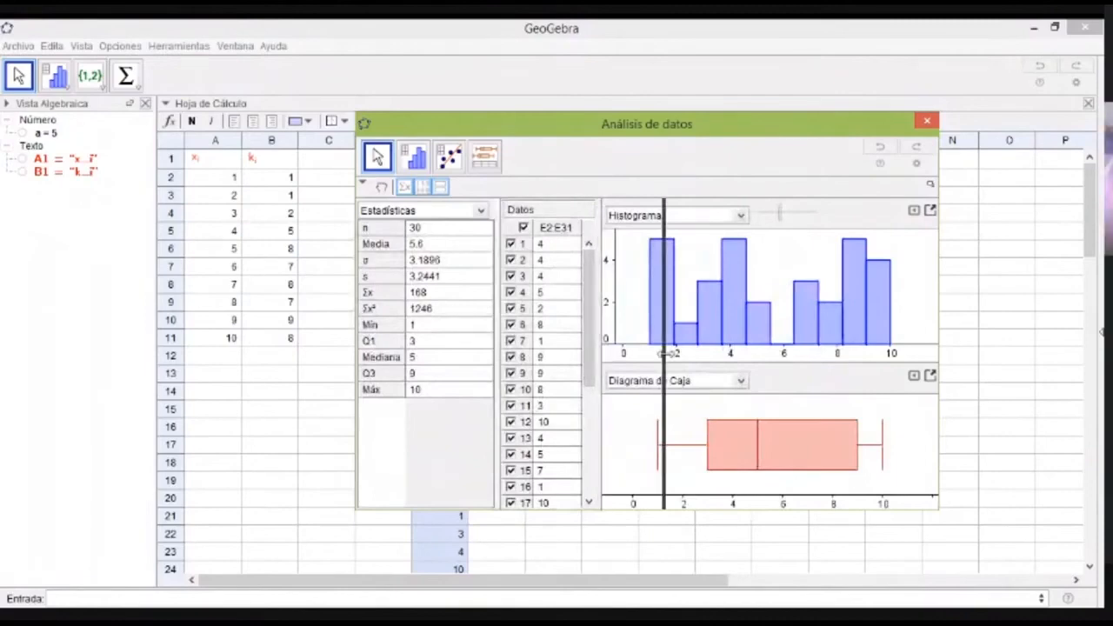
drag(666, 353, 666, 473)
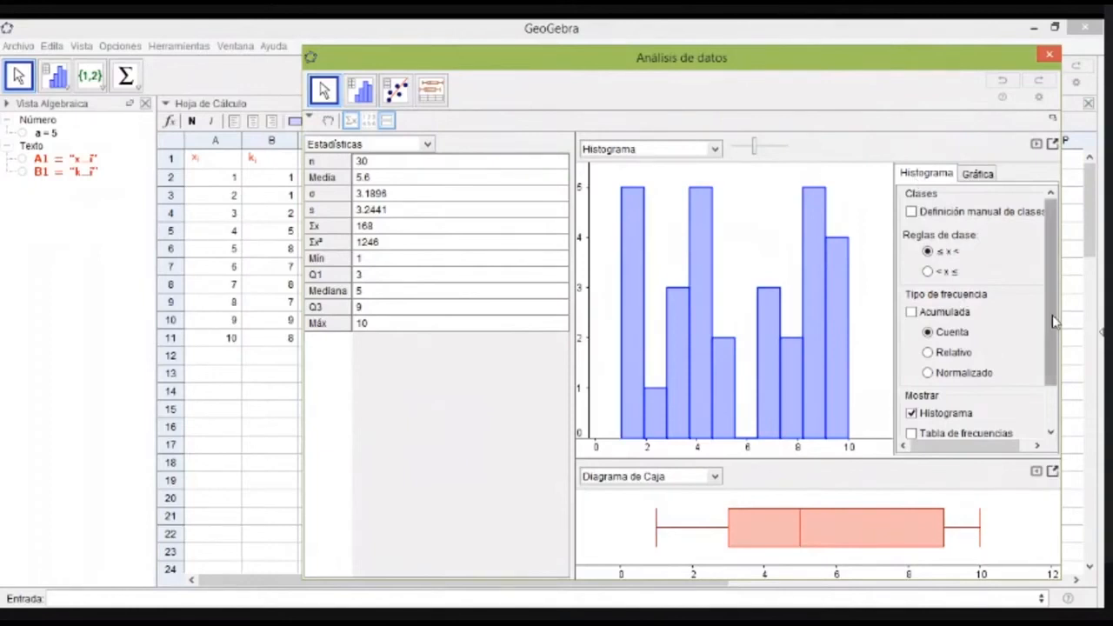
Add the frequency polygon and the visible grid to the histogram, and close the data analysis.
scroll(1052, 321, down, 3)
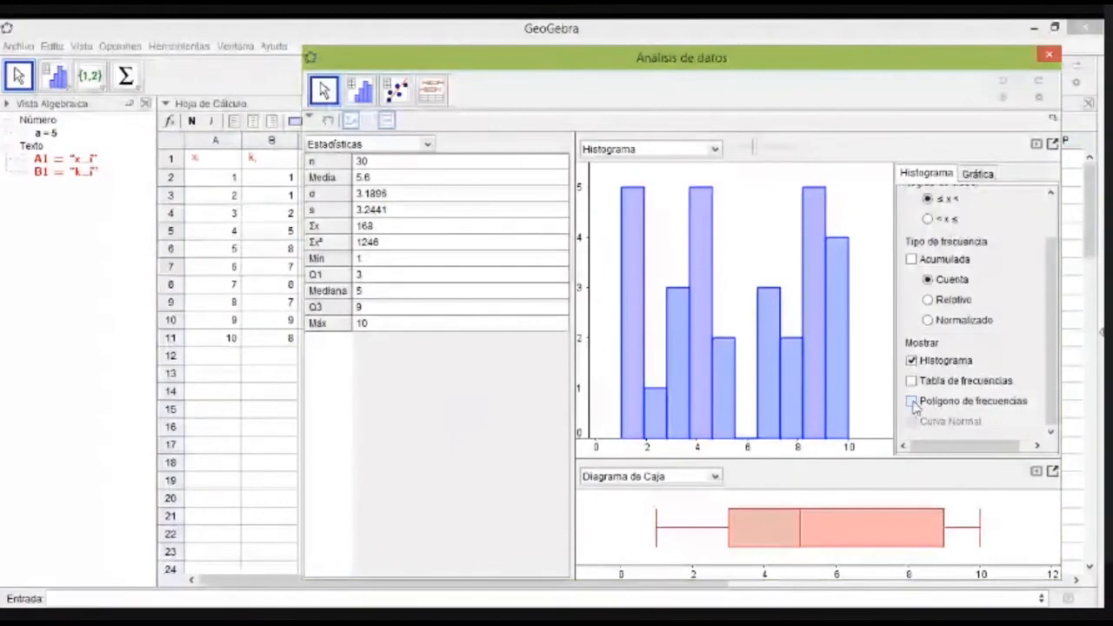
click(911, 402)
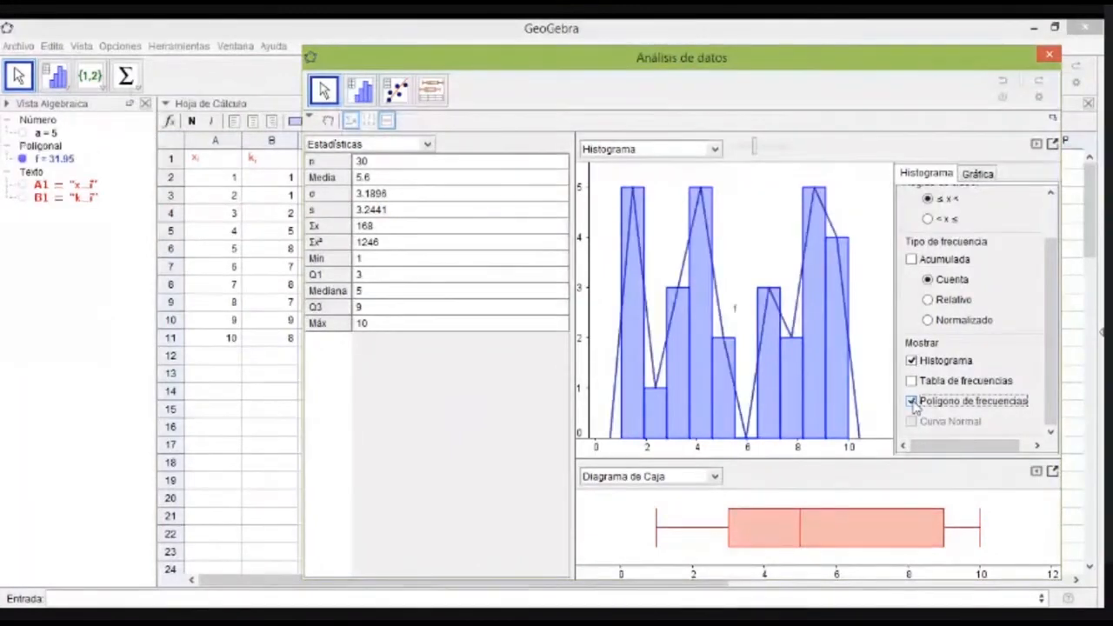
click(977, 174)
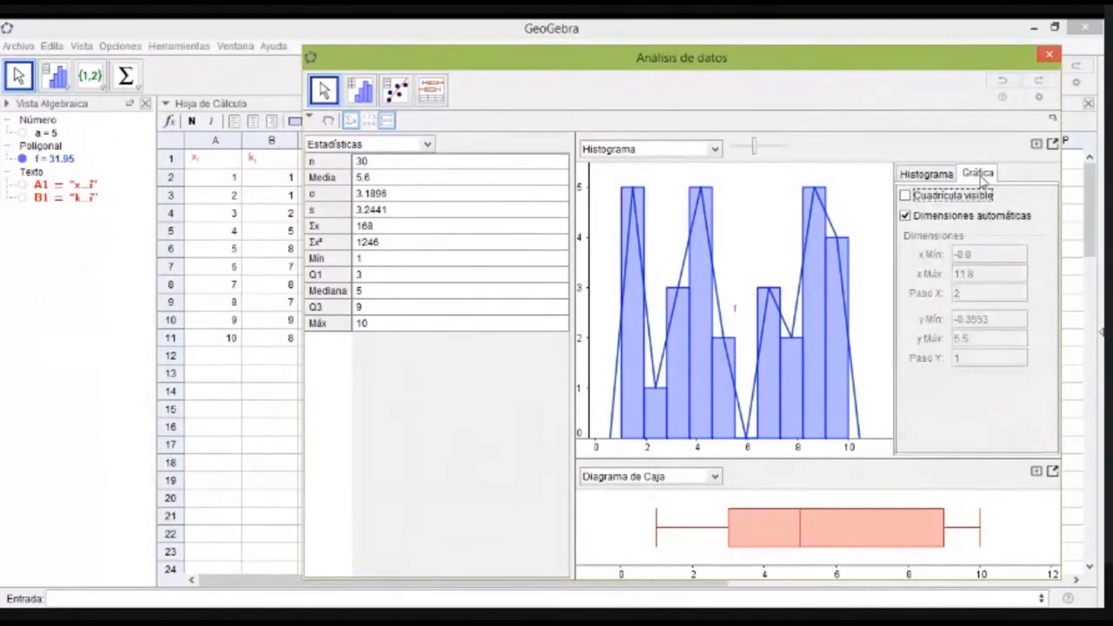
click(906, 196)
click(1049, 54)
drag(1090, 206, 1090, 267)
scroll(1100, 231, up, 3)
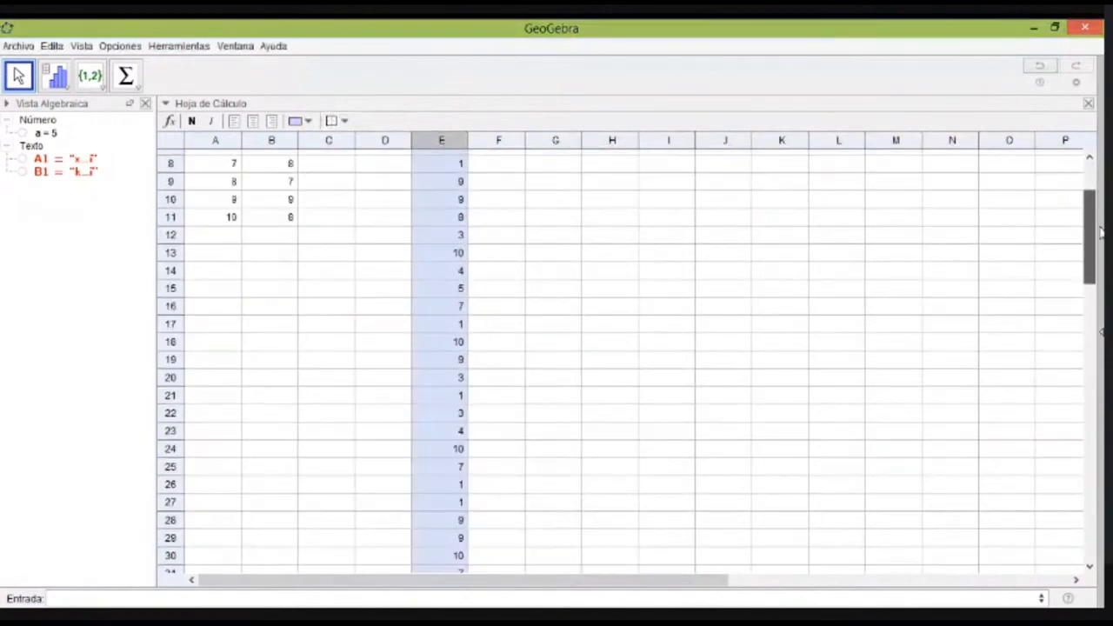
drag(1101, 230, 1094, 202)
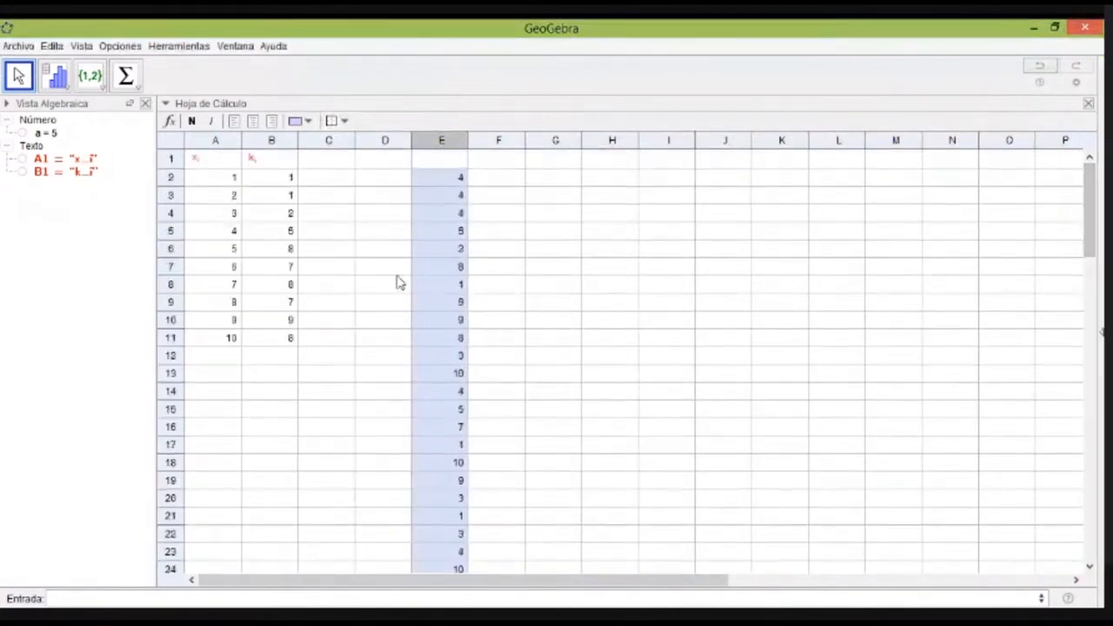
mouse_move(423, 225)
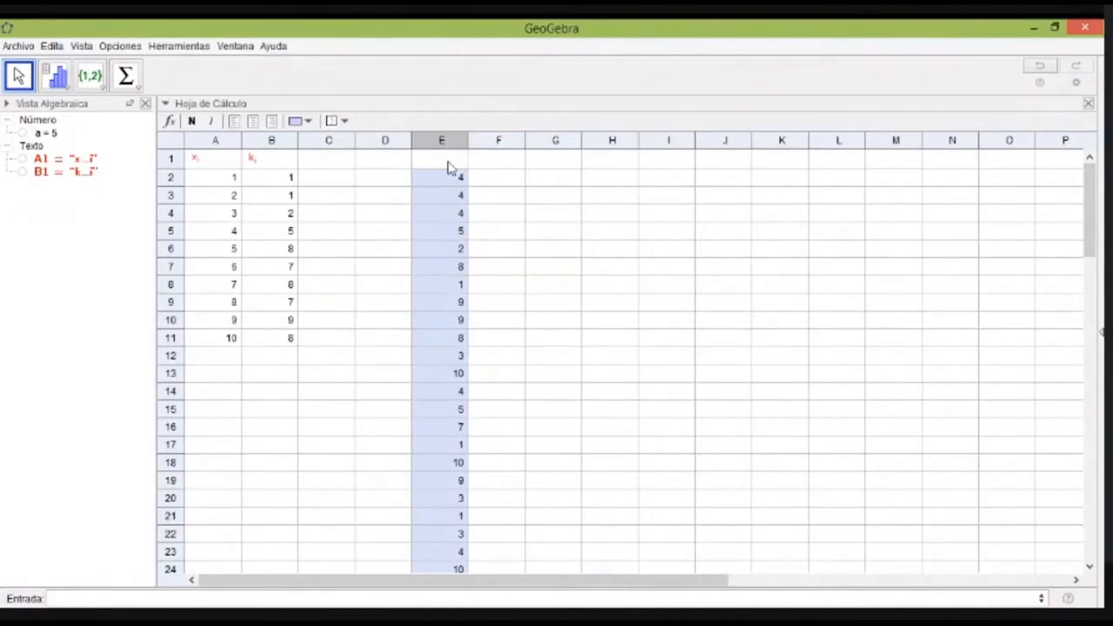
click(55, 76)
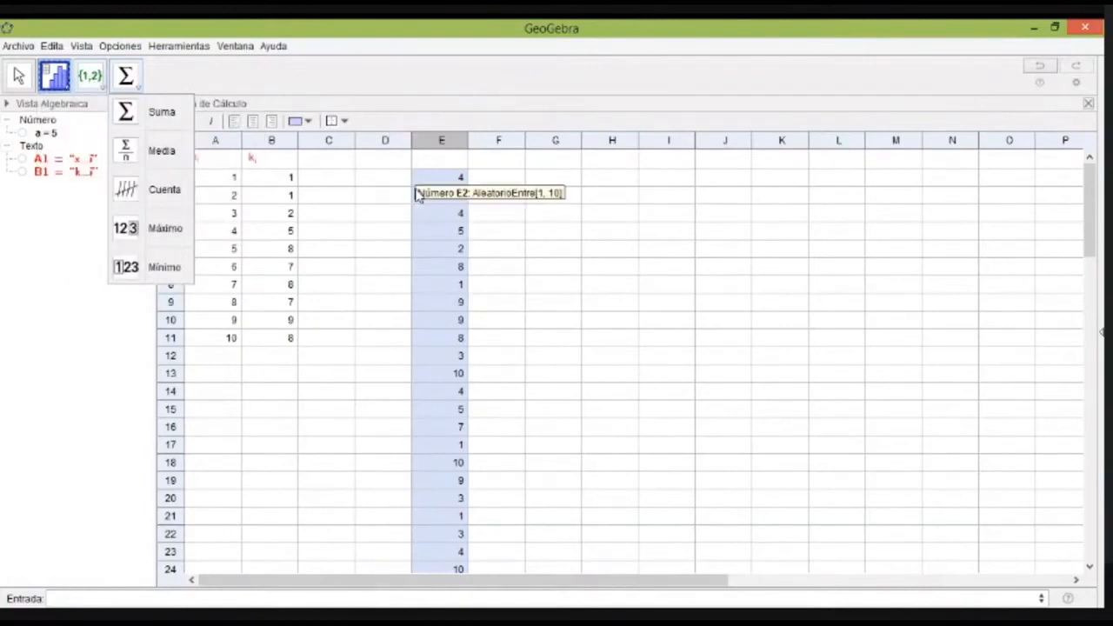
Create a dependent list named NotasAlumnos from the random integers in E2:E31 and widen the Vista Algebraica.
drag(423, 179, 426, 213)
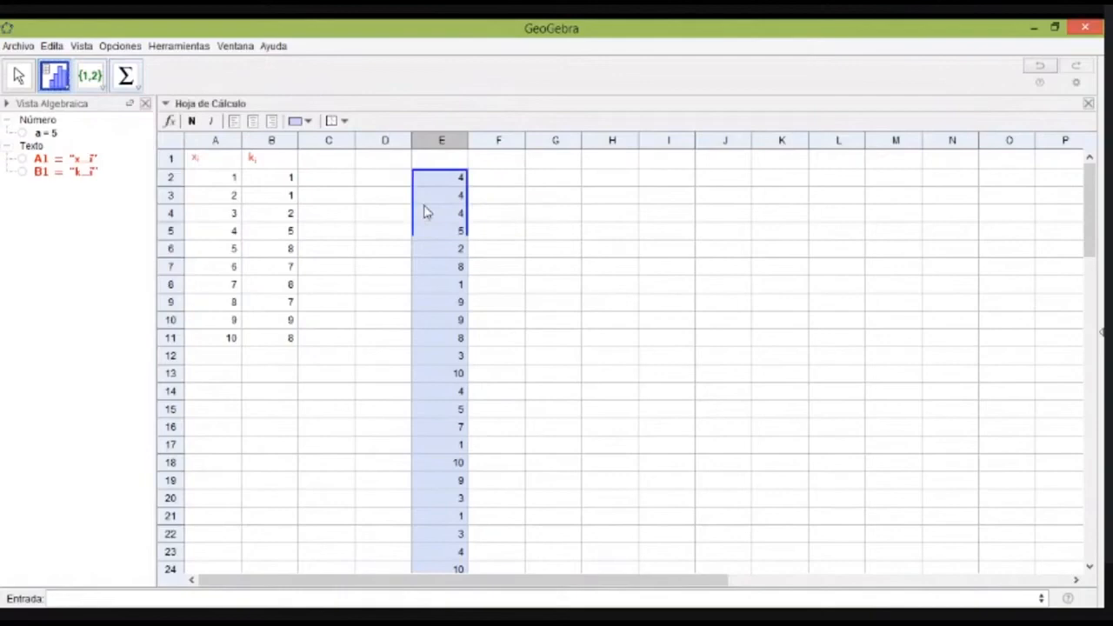
right_click(426, 213)
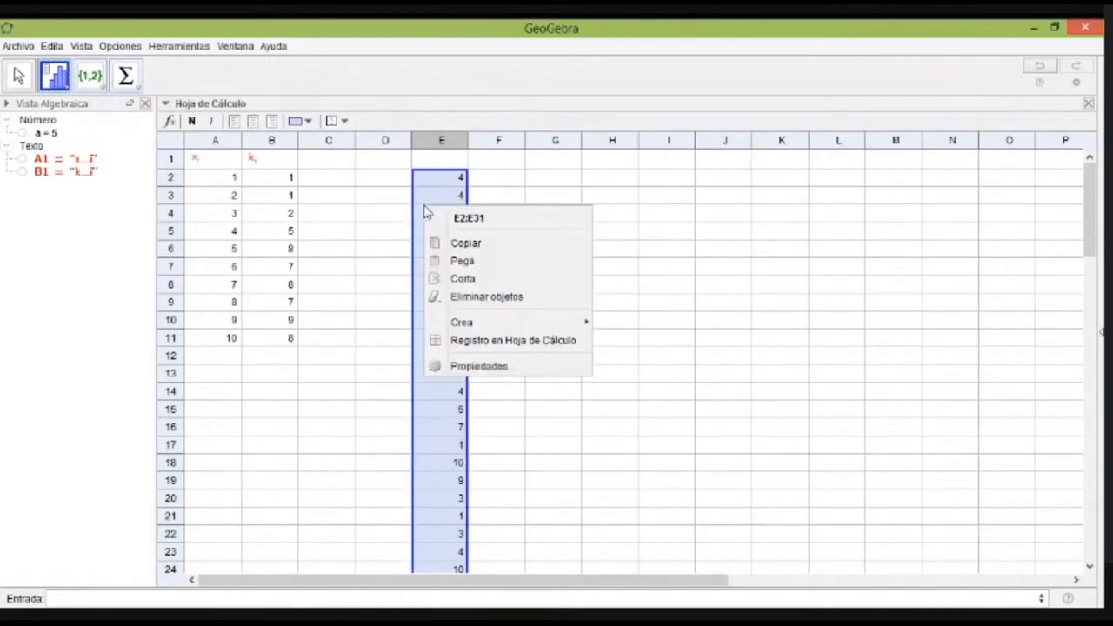
scroll(426, 212, down, 4)
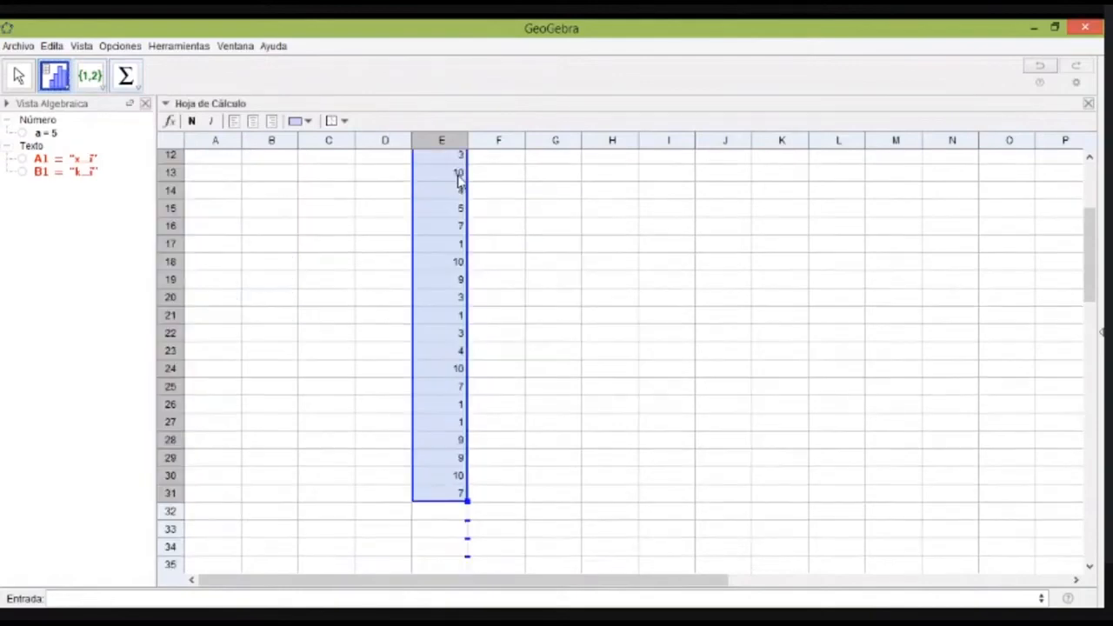
right_click(438, 218)
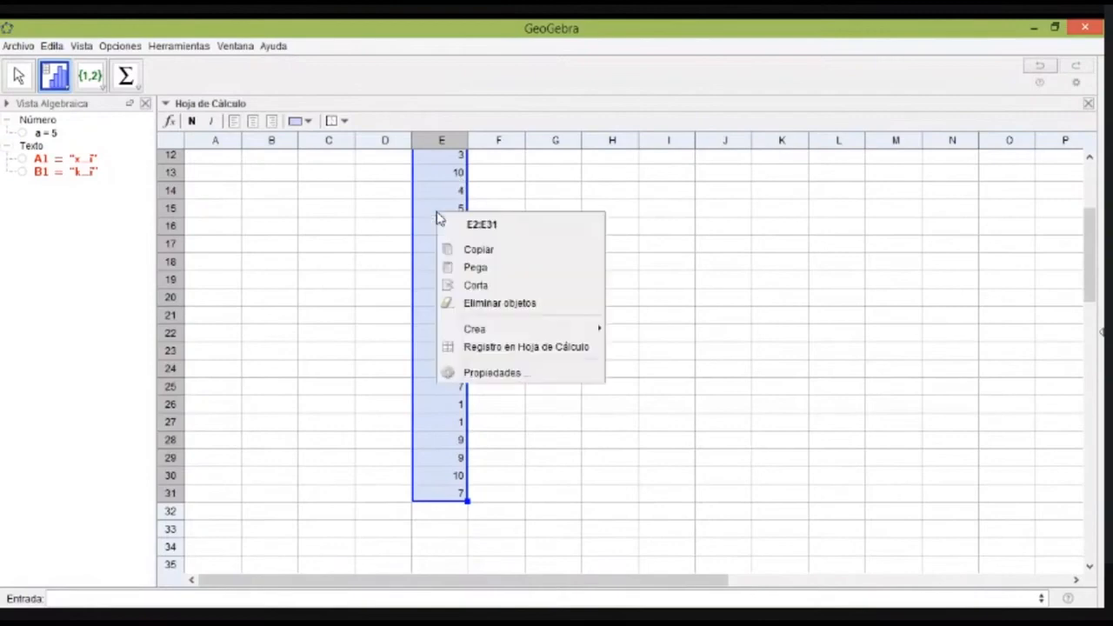
mouse_move(531, 331)
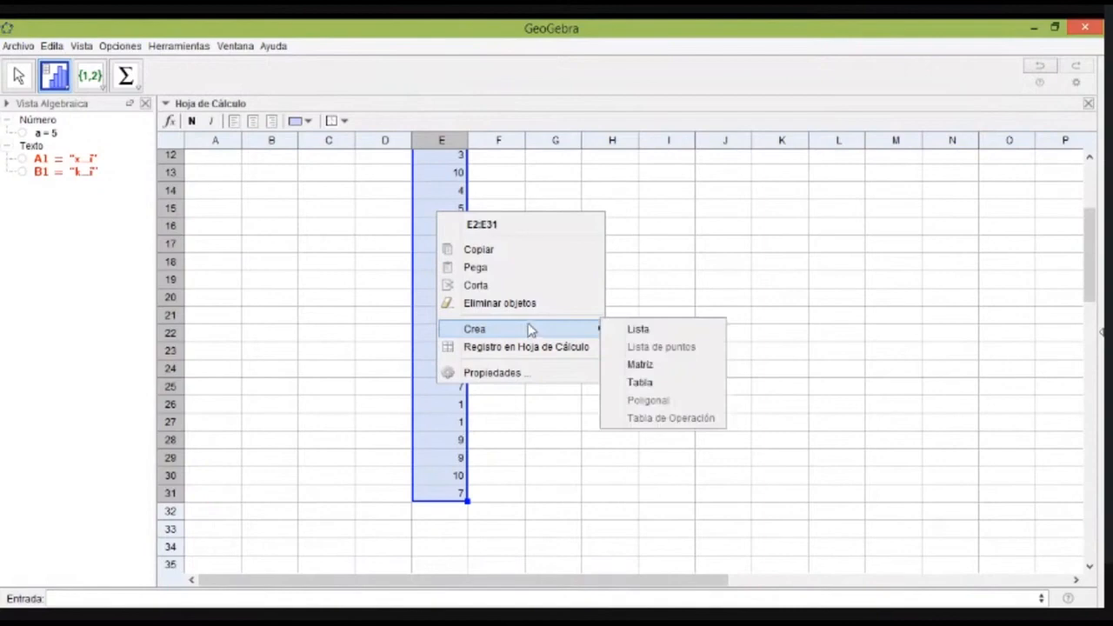
click(90, 77)
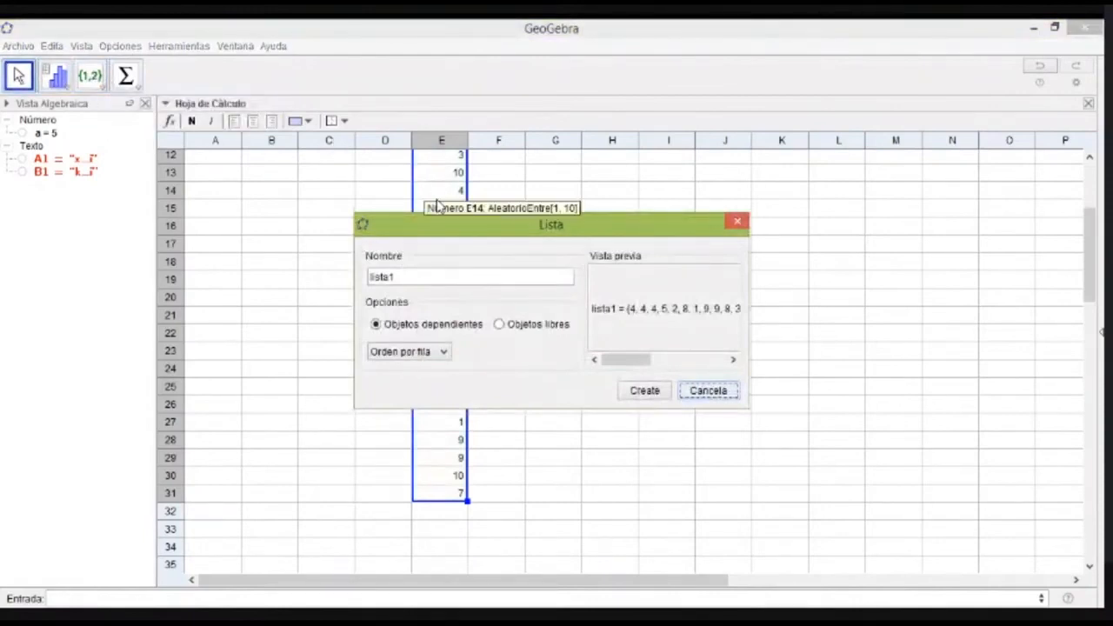
double_click(435, 277)
text(NotasAlumnas)
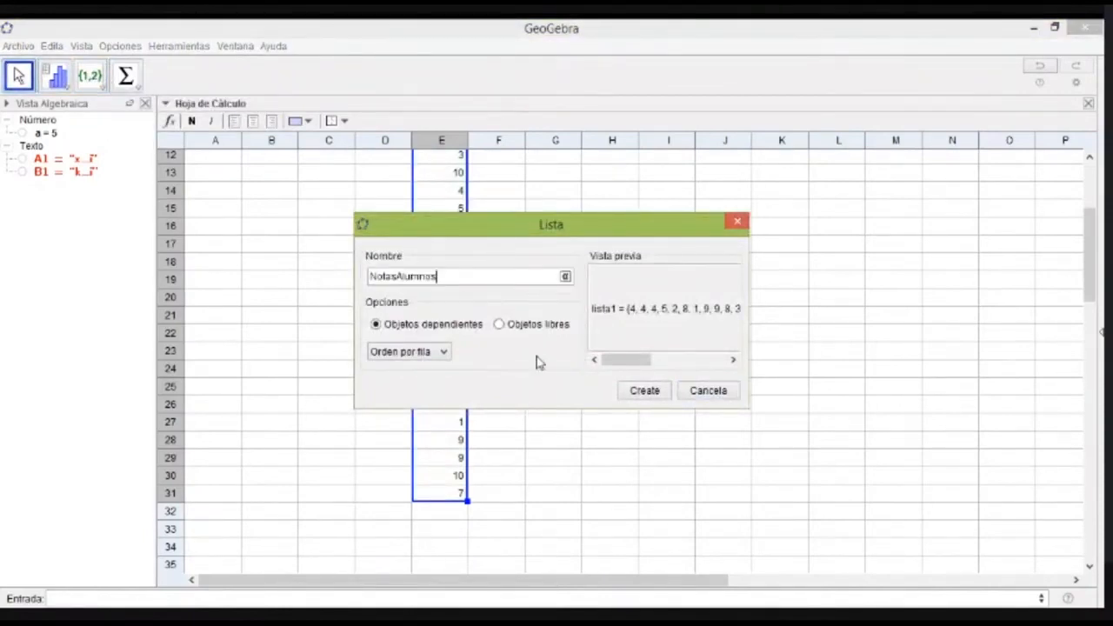
click(643, 391)
drag(156, 295, 264, 289)
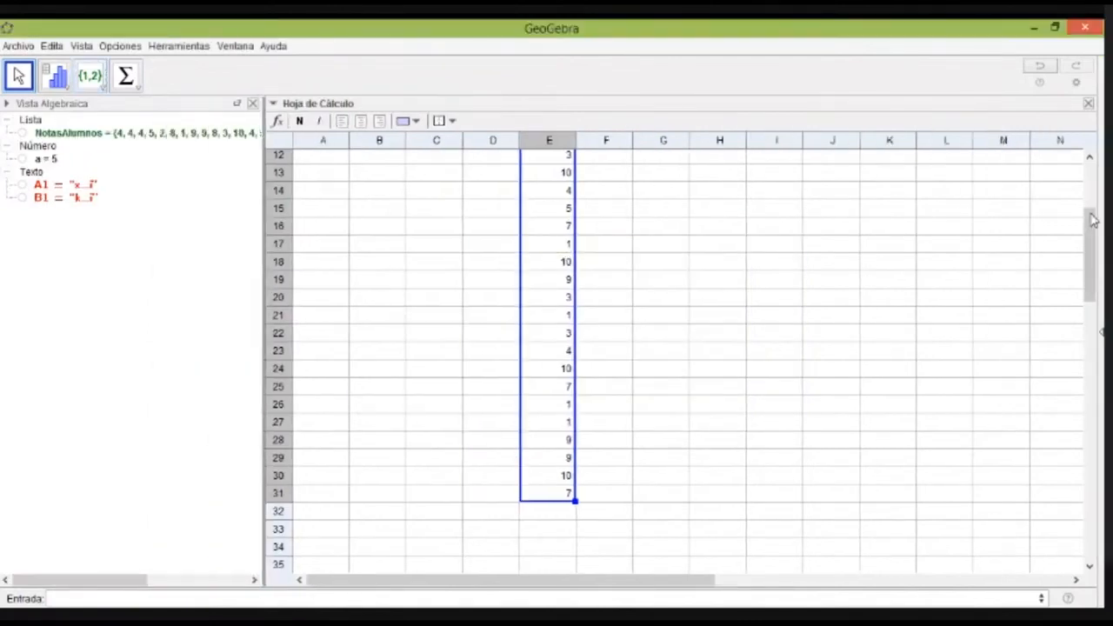
Create a list named notas from the x_i values in A2:A11.
scroll(1093, 220, up, 4)
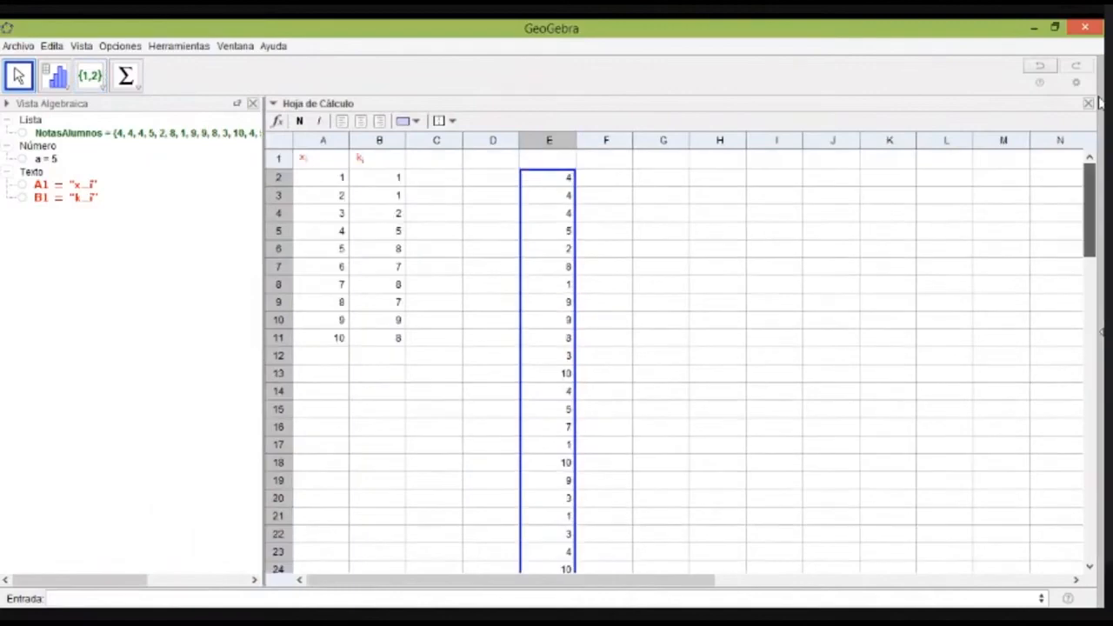
click(295, 178)
key(ctrl+shift+Down)
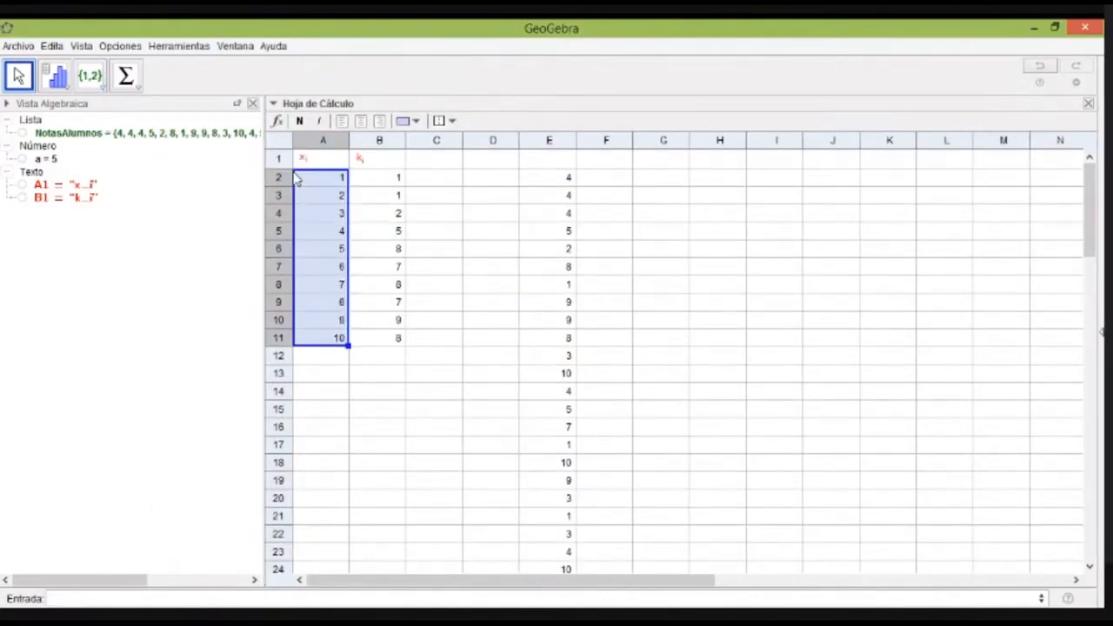
click(91, 80)
text(notas)
key(Return)
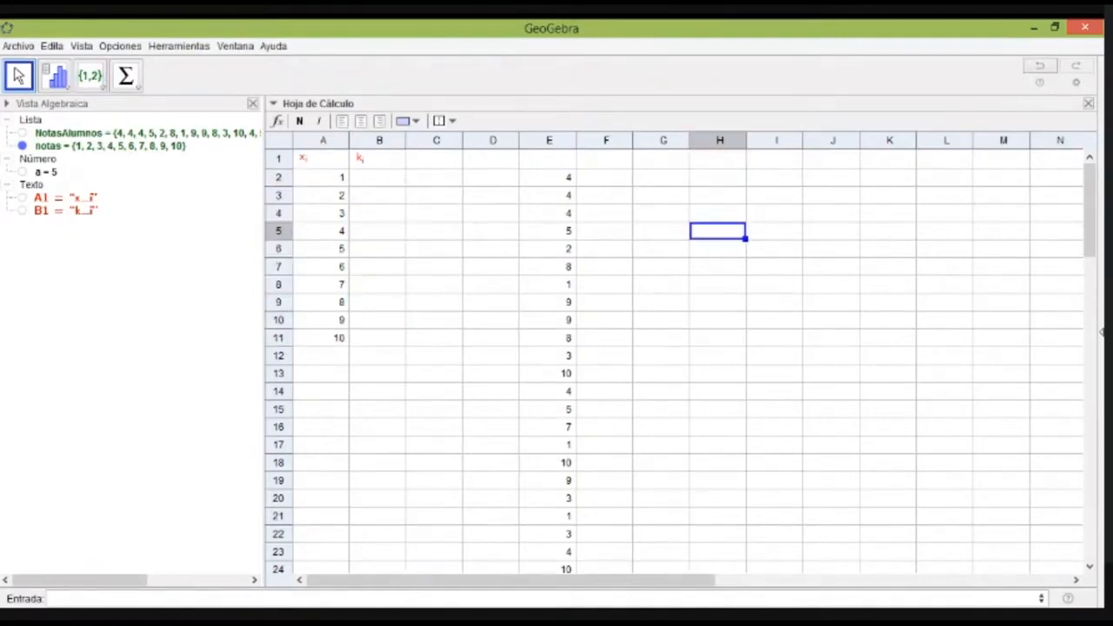
Define frenotas as Frecuencia[NotasAlumnos] to compute the frequencies of the student grades.
click(151, 598)
text(fre)
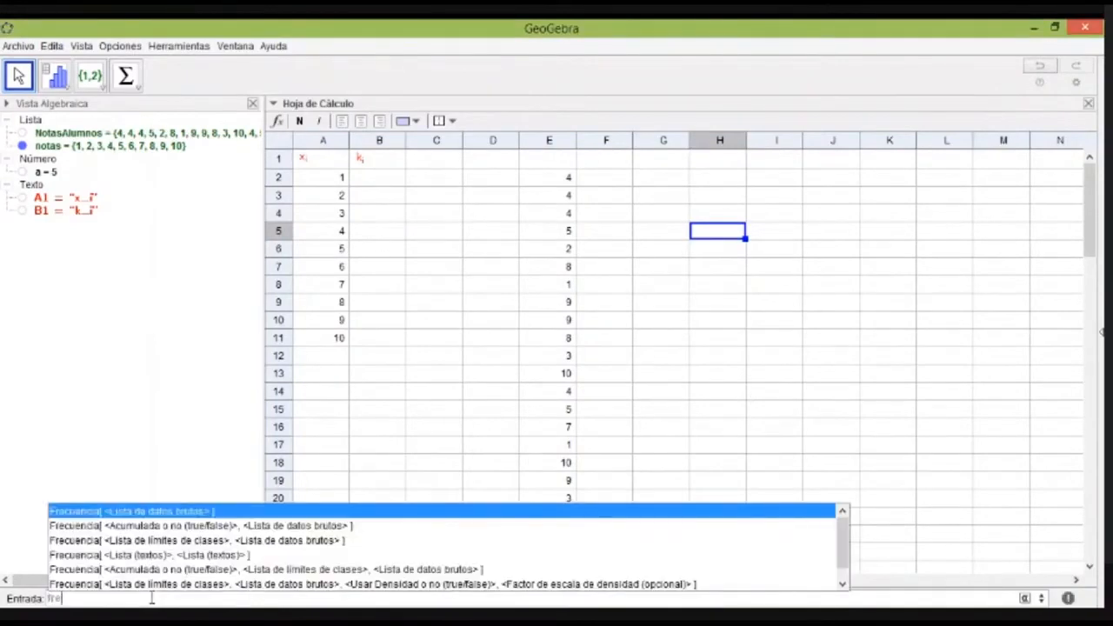
text(-a)
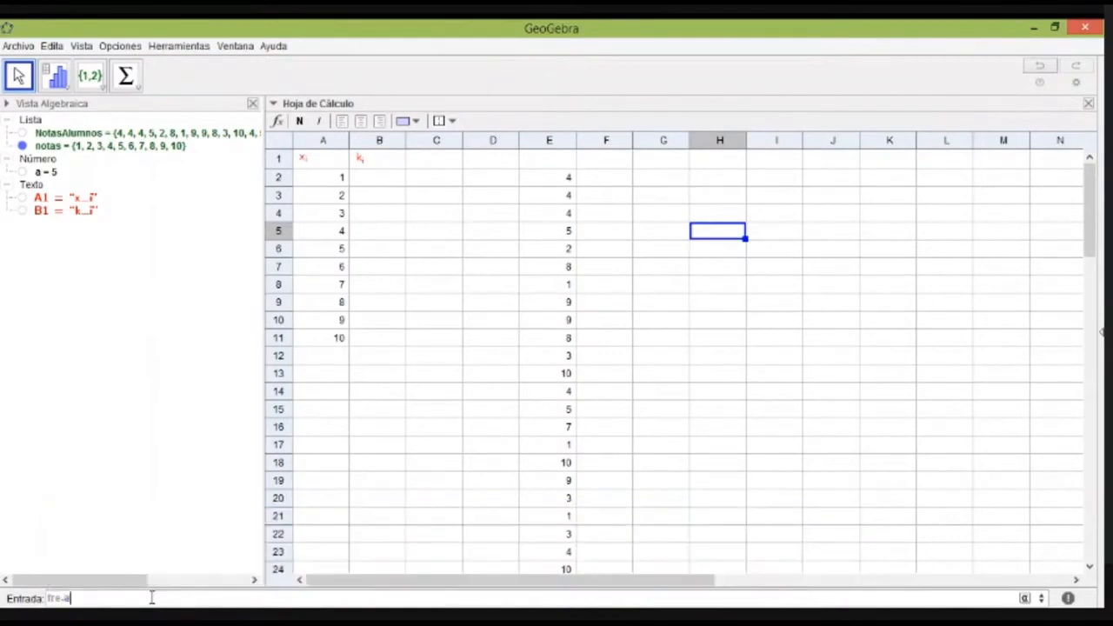
key(BackSpace)
key(BackSpace)
text(notas=fre)
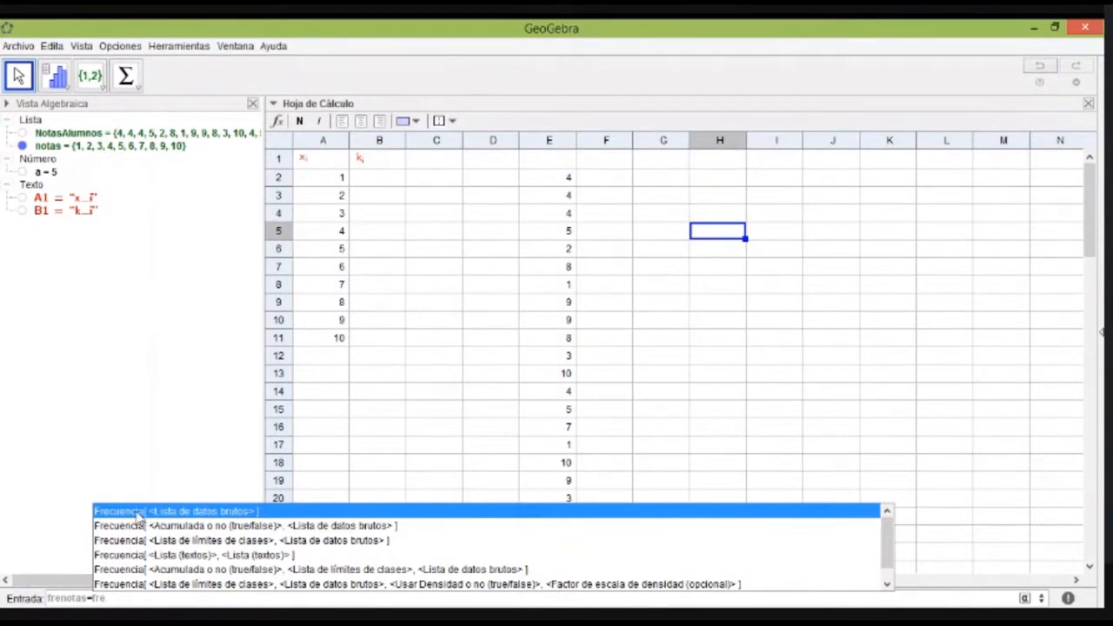
click(139, 513)
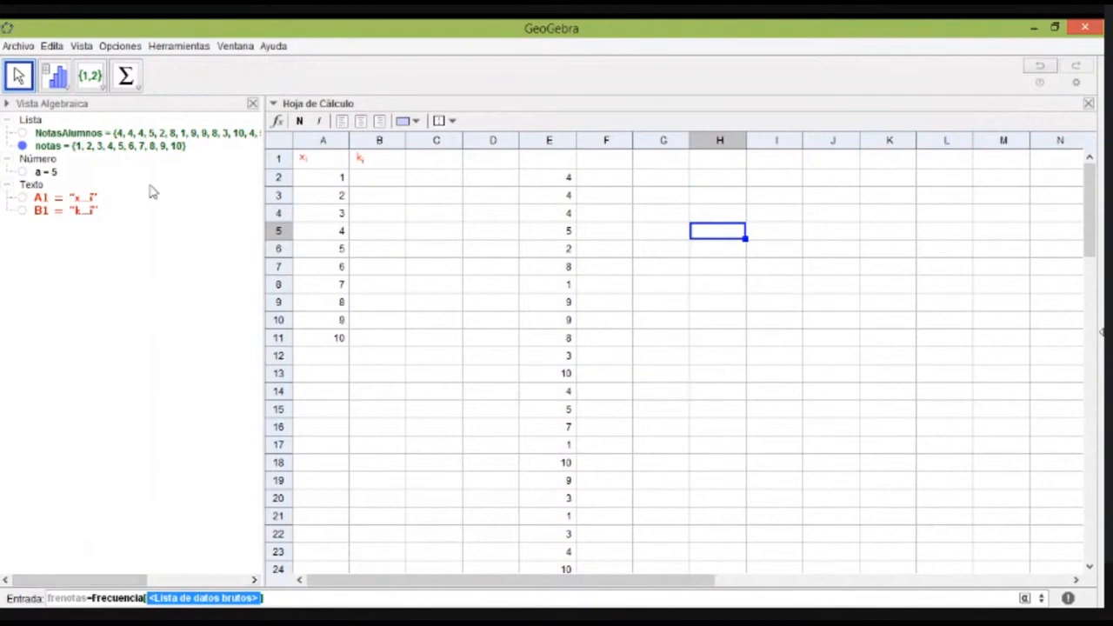
drag(69, 132, 240, 598)
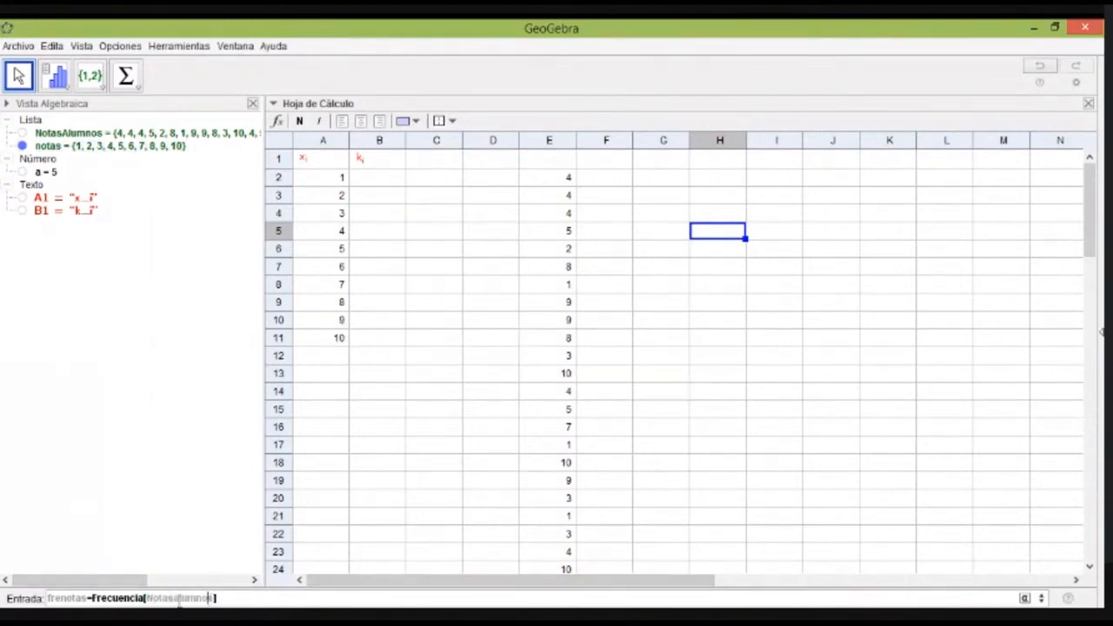
key(BackSpace)
text(Alumnos)
click(273, 598)
key(Return)
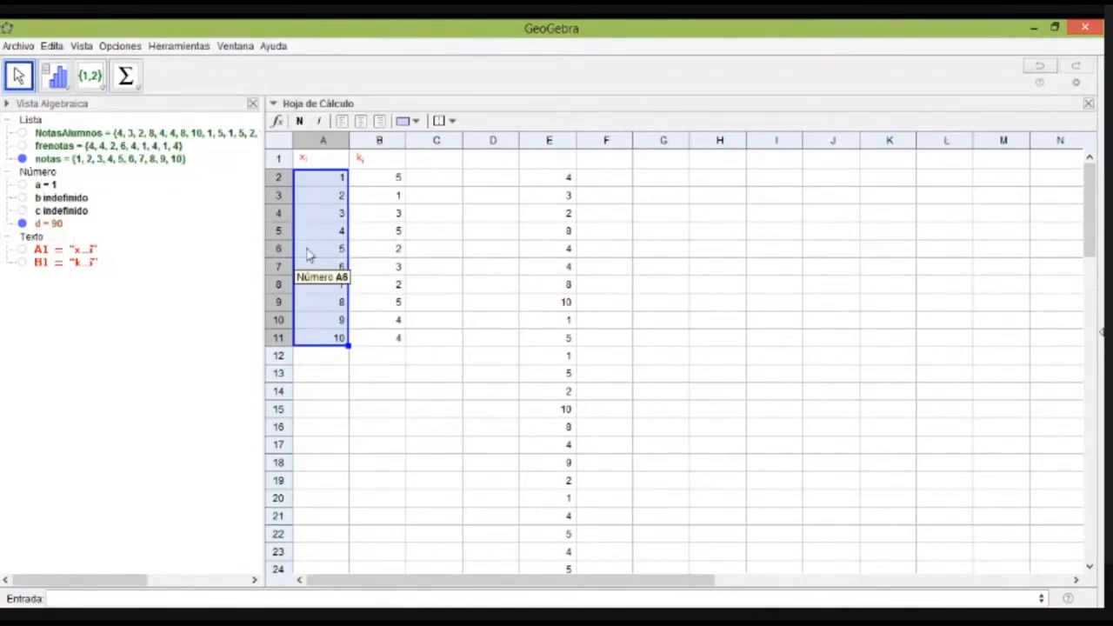
Set up an Análisis de una variable with Datos con Frecuencias, using A2:A11 as data and B2:B11 as frequencies.
right_click(307, 253)
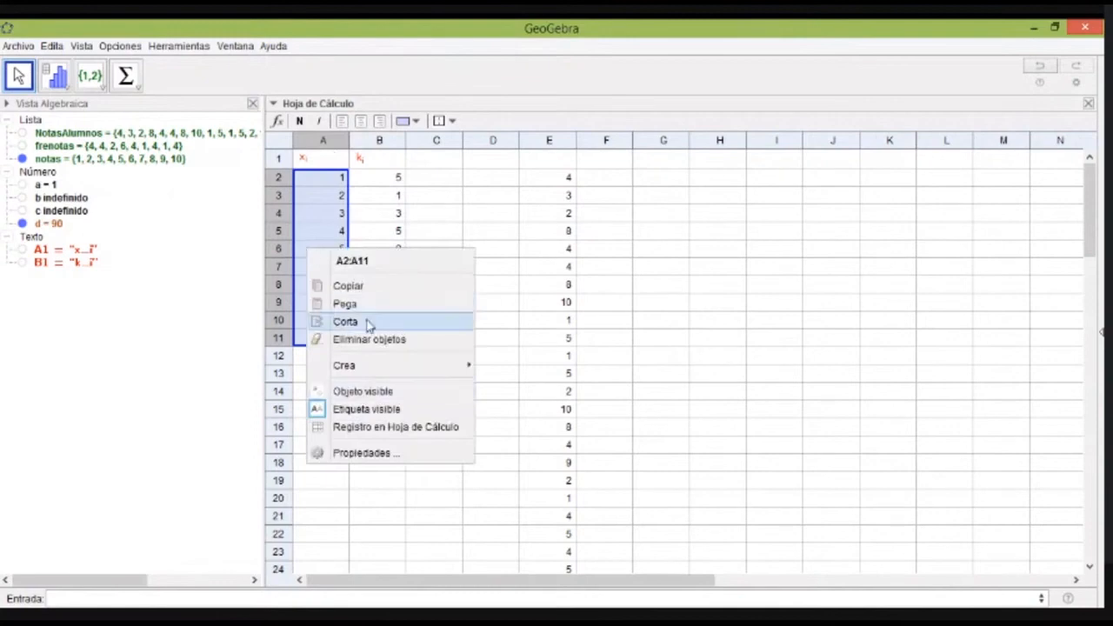
click(67, 90)
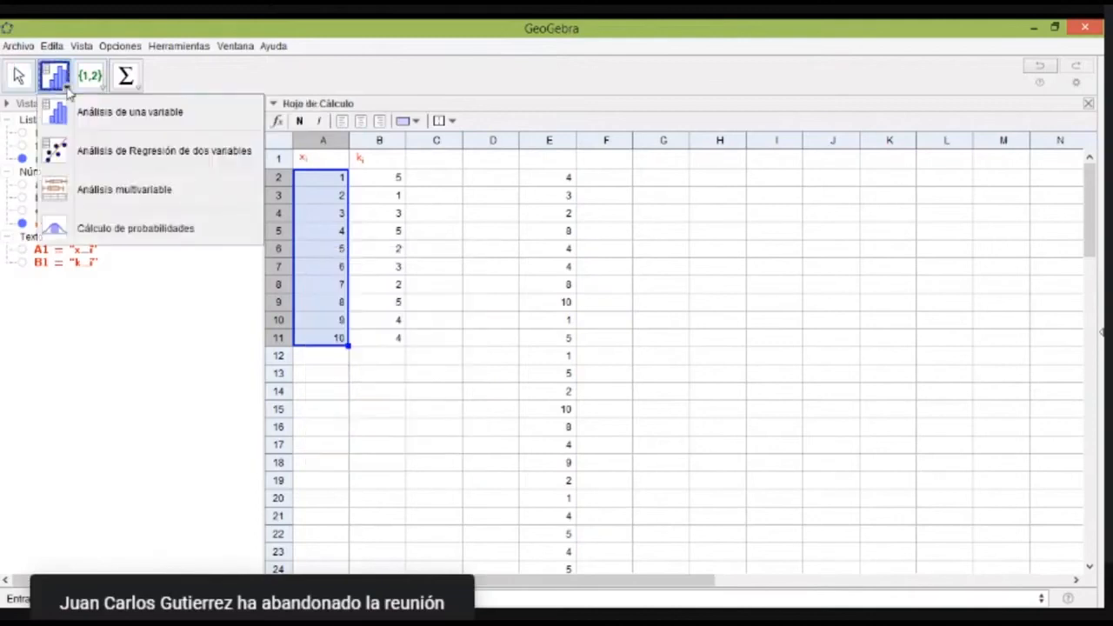
click(60, 114)
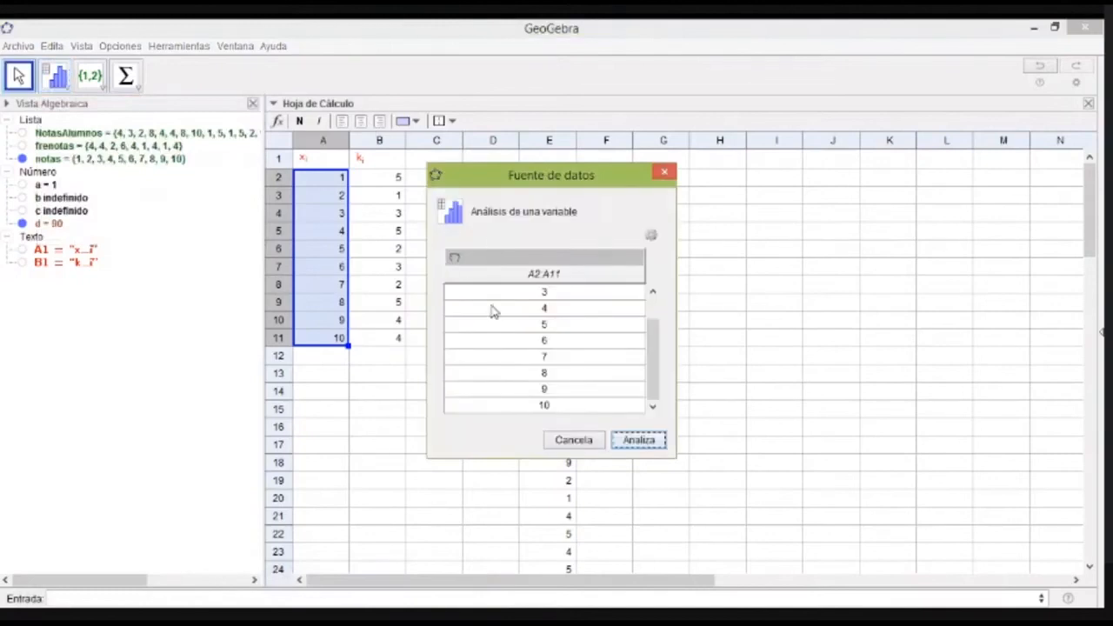
click(651, 235)
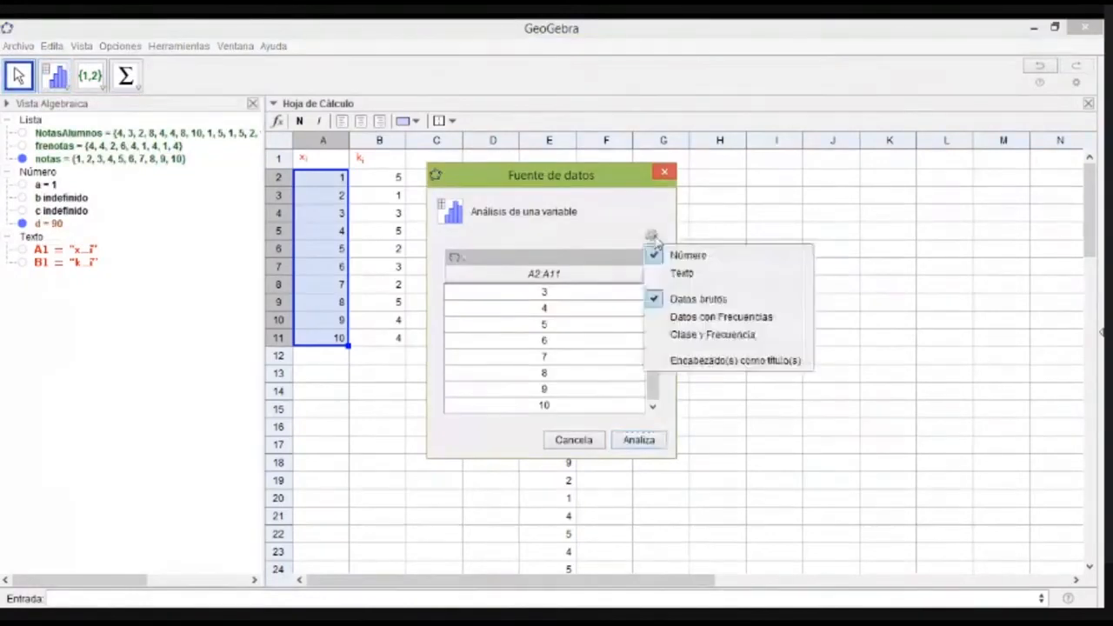
click(658, 318)
drag(389, 178, 388, 337)
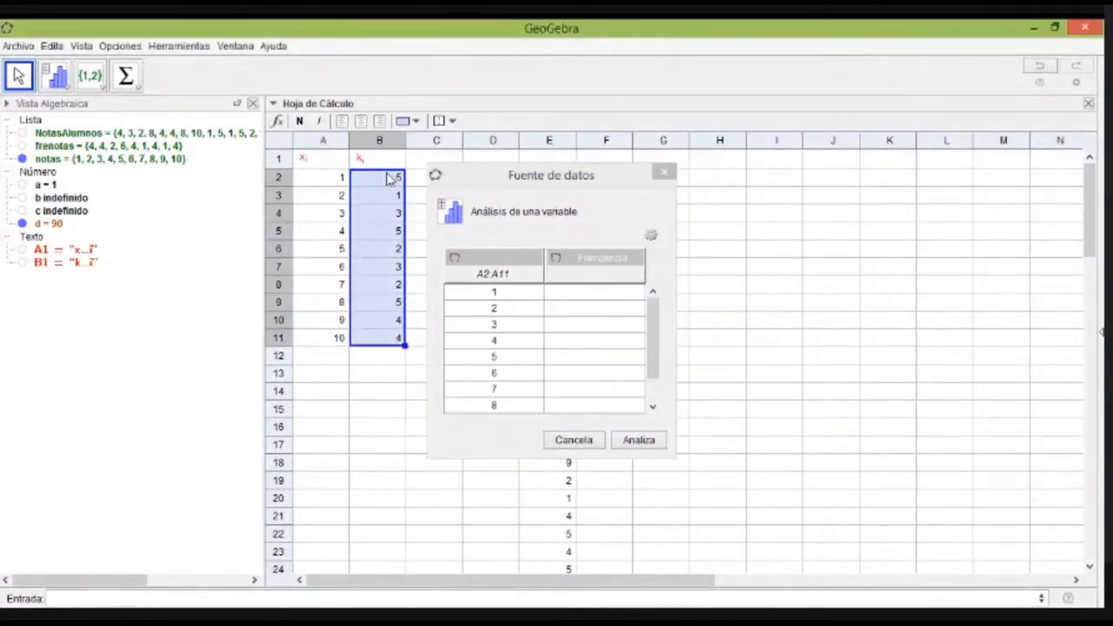
click(557, 261)
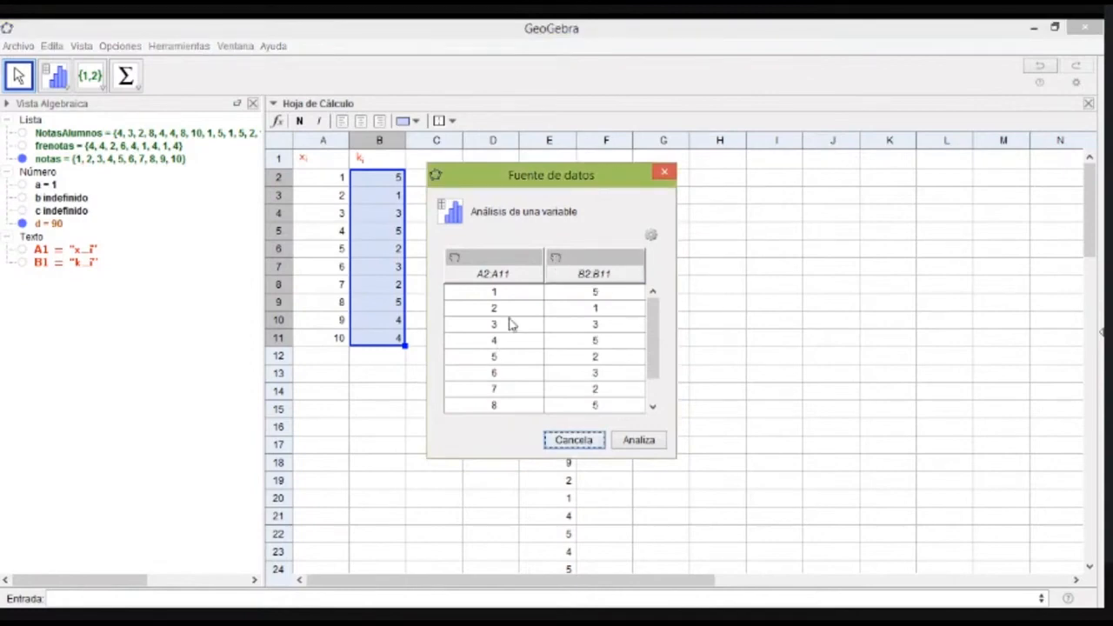
Review the source data, run the analysis and change the Diagrama de Barras plot to Histograma.
scroll(648, 359, down, 1)
scroll(648, 359, up, 1)
drag(659, 350, 650, 304)
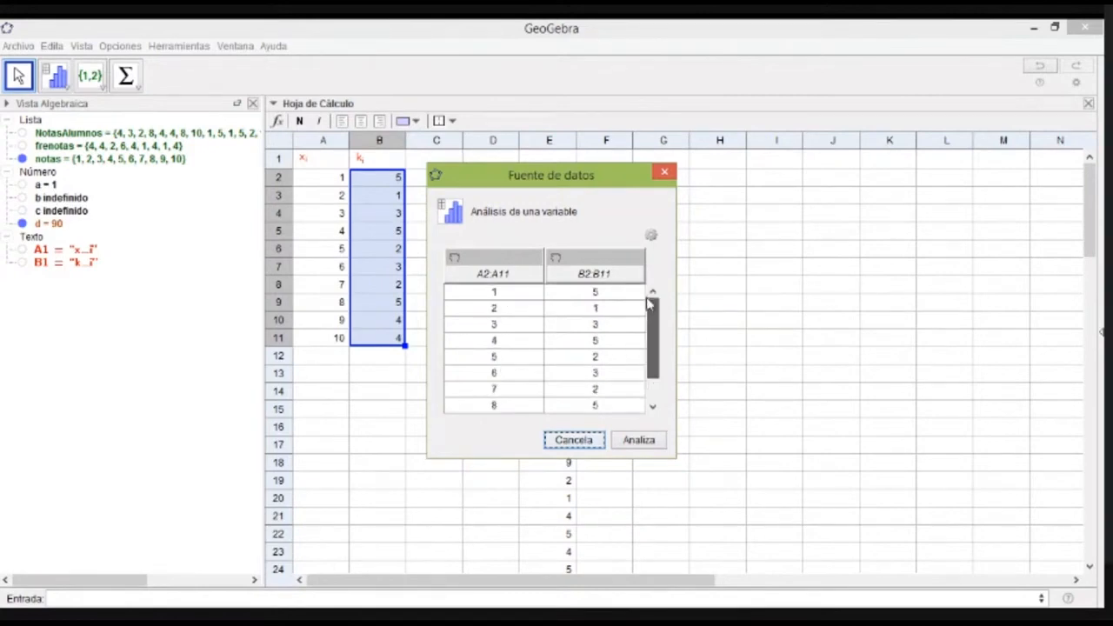
click(639, 443)
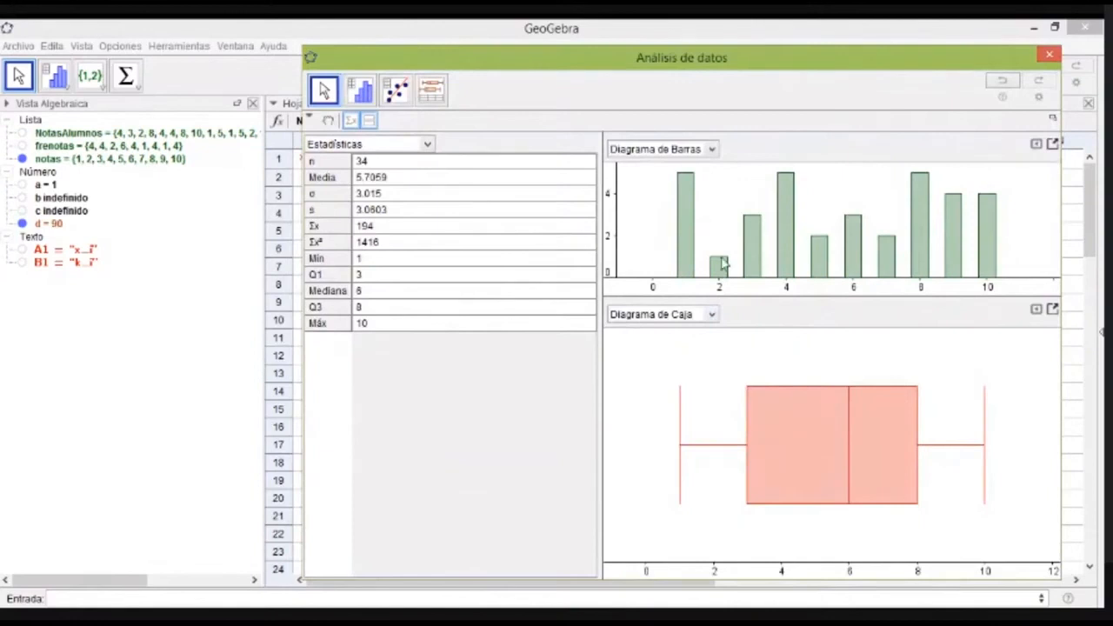
click(711, 149)
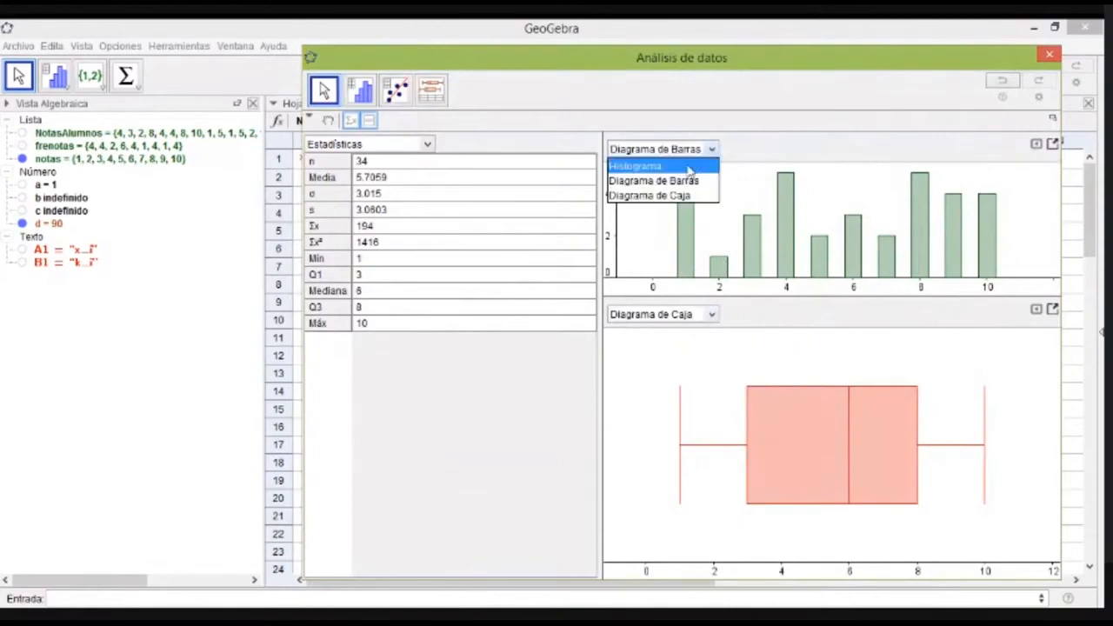
click(687, 165)
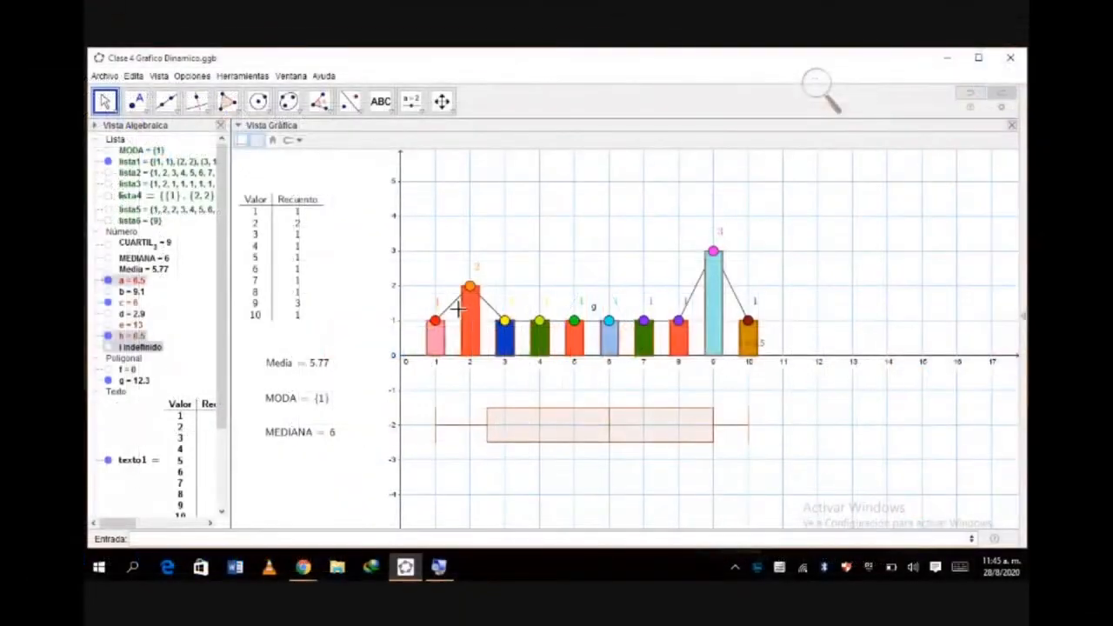
Adjust the bar points in the Clase 4 Grafico Dinamico chart, raising value 4 to a frequency of 2 and raising the bar of value 3.
drag(436, 323, 446, 223)
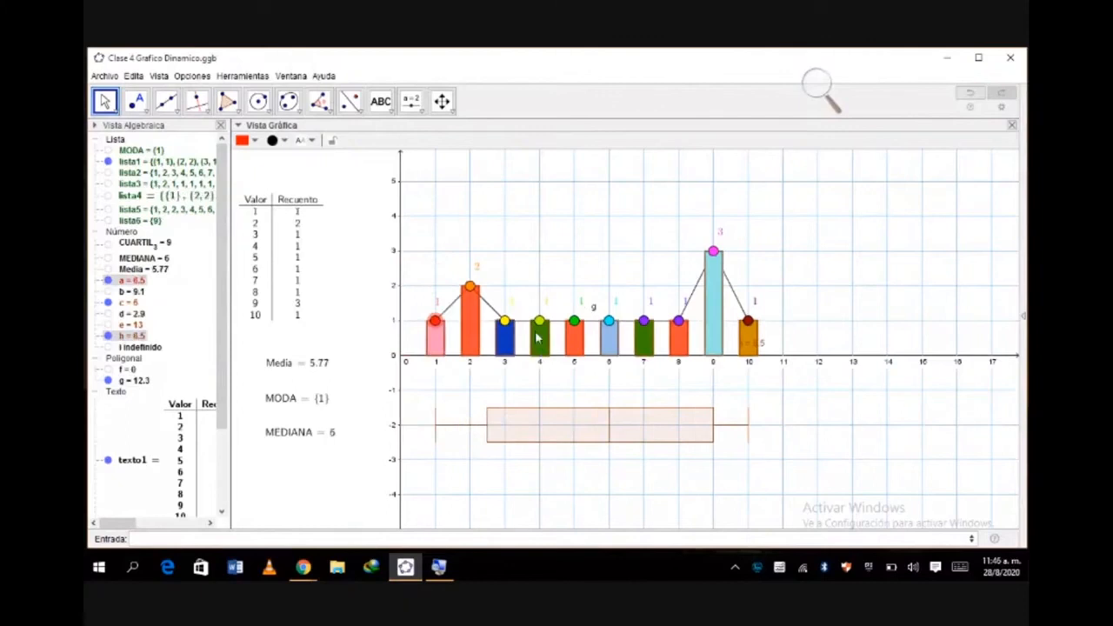
mouse_move(538, 322)
mouse_down()
mouse_move(533, 261)
mouse_move(538, 321)
mouse_up()
mouse_move(608, 324)
mouse_down()
mouse_move(609, 290)
mouse_move(574, 298)
mouse_move(611, 322)
mouse_up()
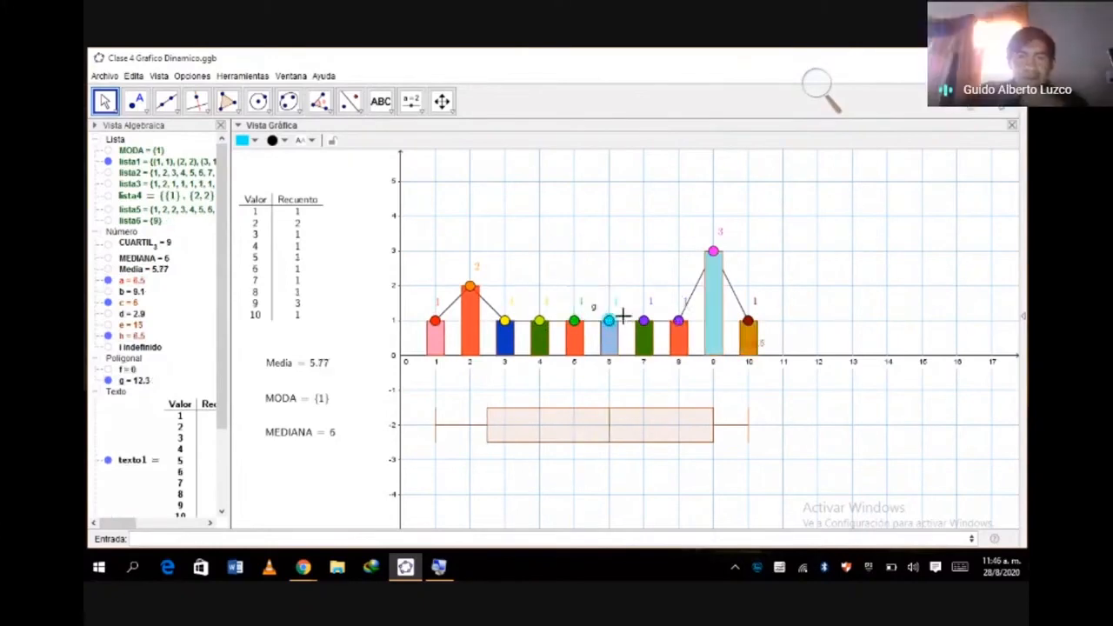
drag(540, 321, 540, 287)
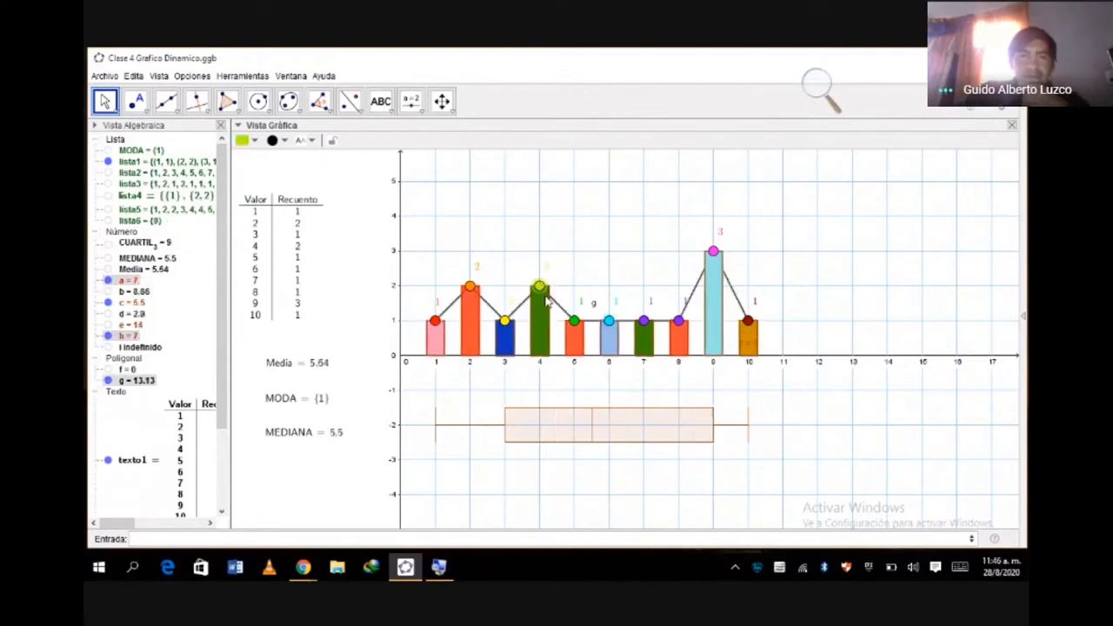
drag(510, 324, 507, 220)
click(534, 261)
click(589, 366)
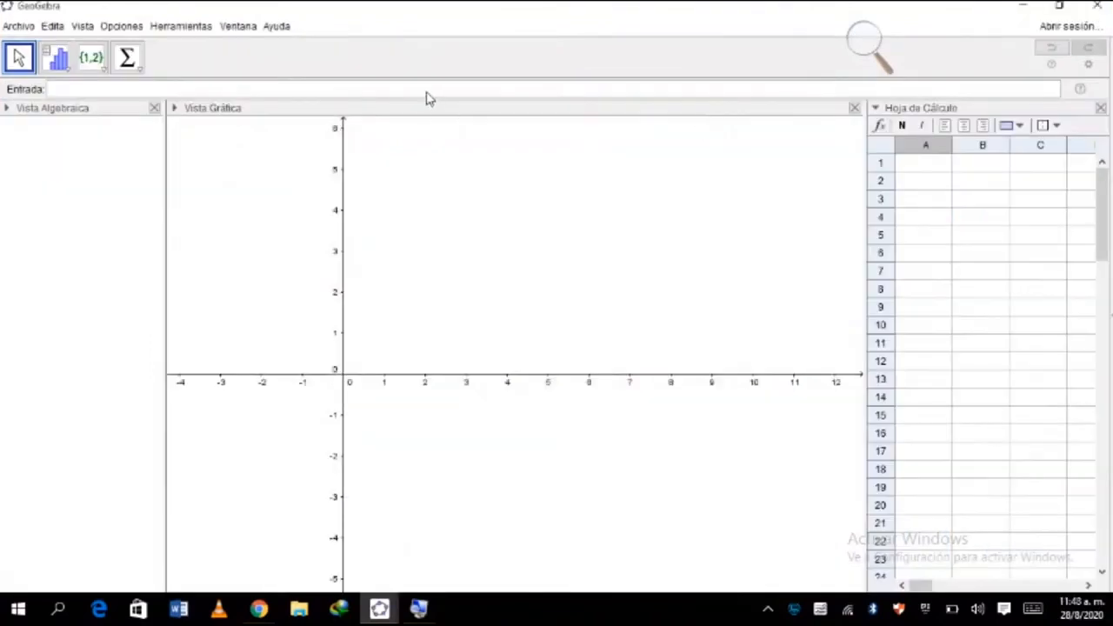
Enter the points (1,1) and (2,1) in A1 and A2, and extend the series down to A10.
double_click(930, 166)
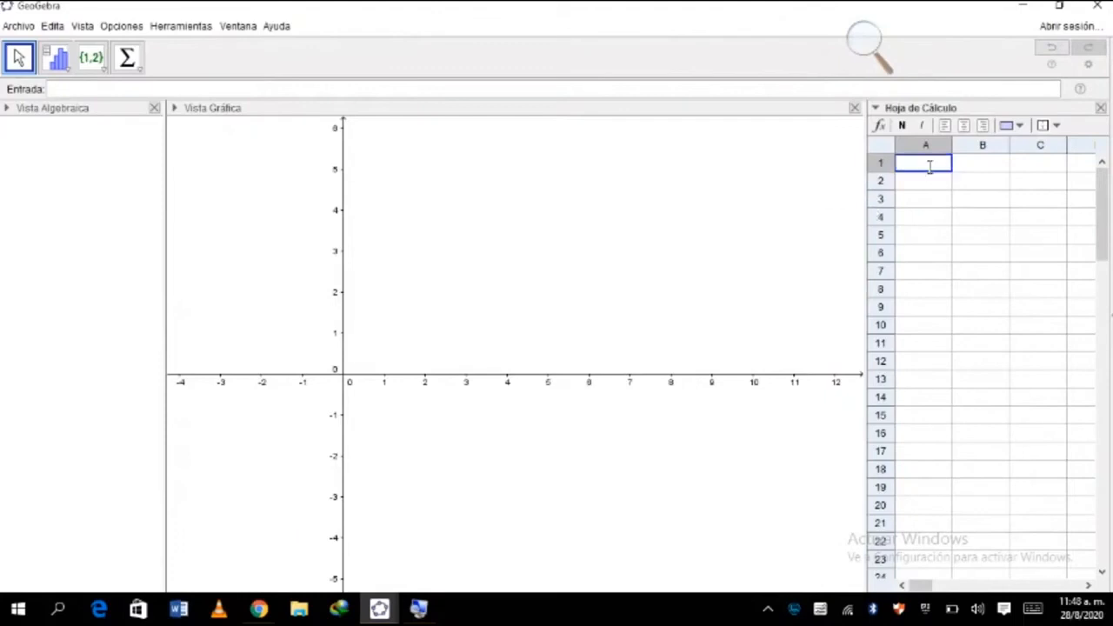
text((1,1)
key(Return)
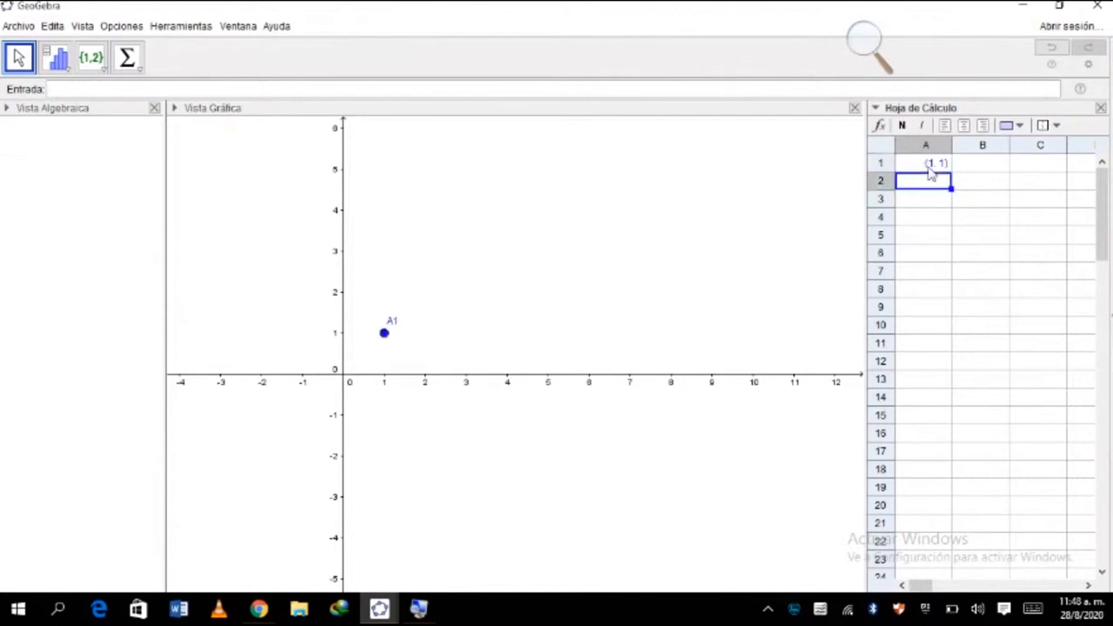
text(()
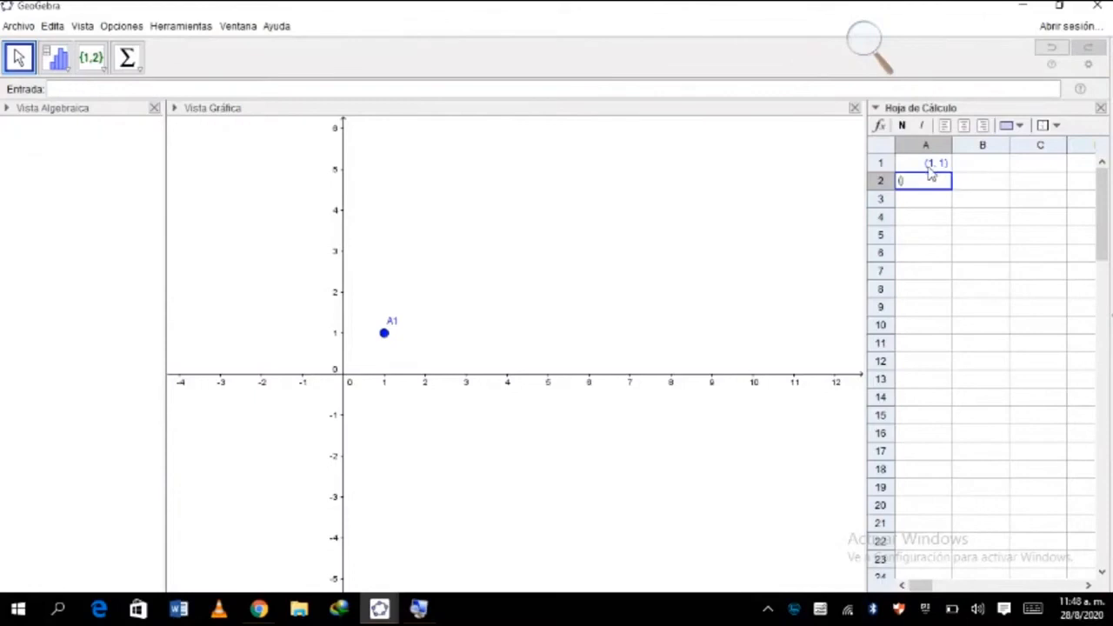
text(2,1)
key(Return)
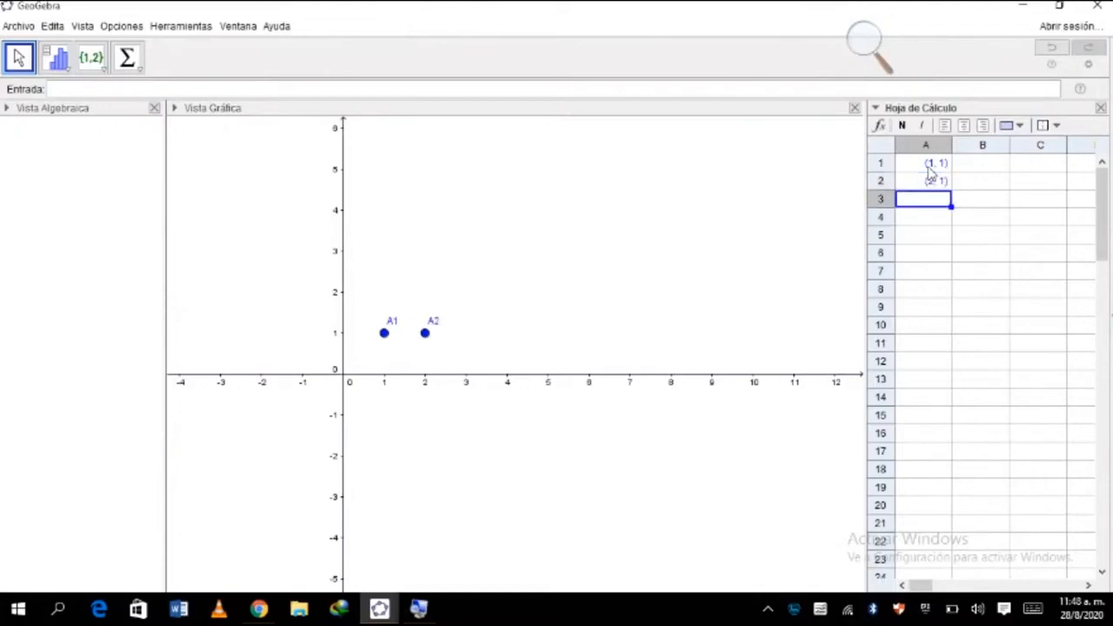
drag(930, 164, 931, 185)
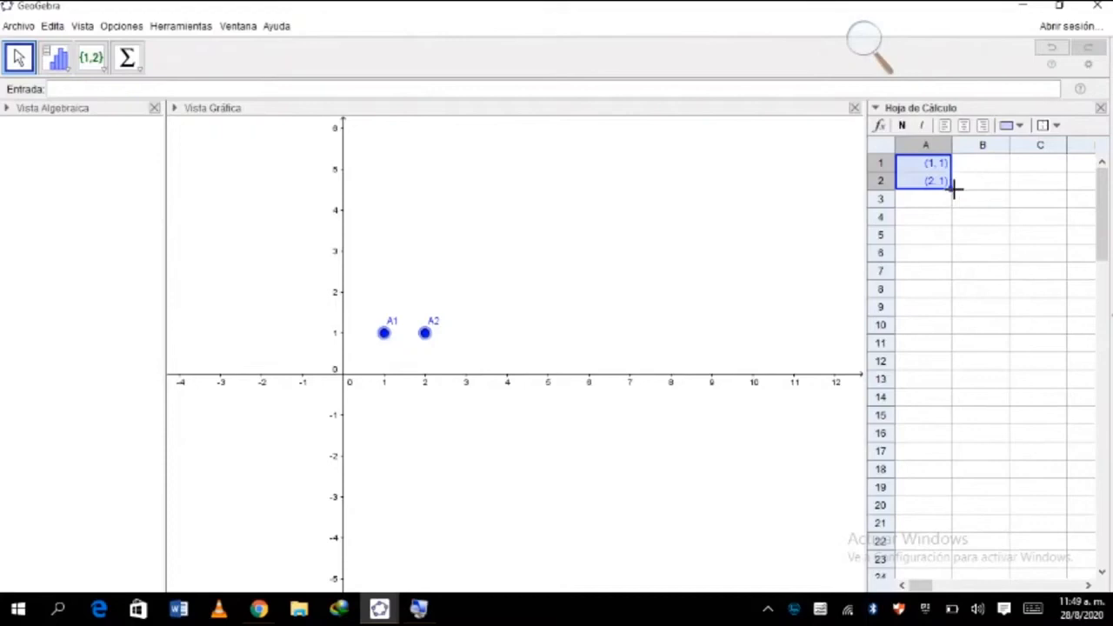
drag(952, 191, 957, 331)
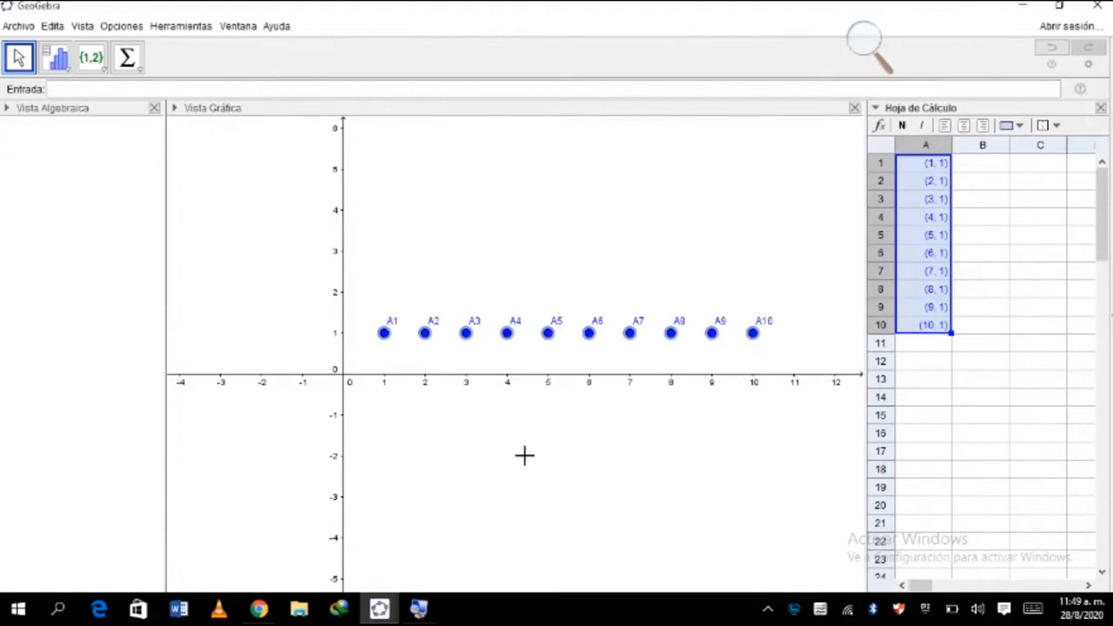
Create a list from the points in A1:A10.
click(230, 90)
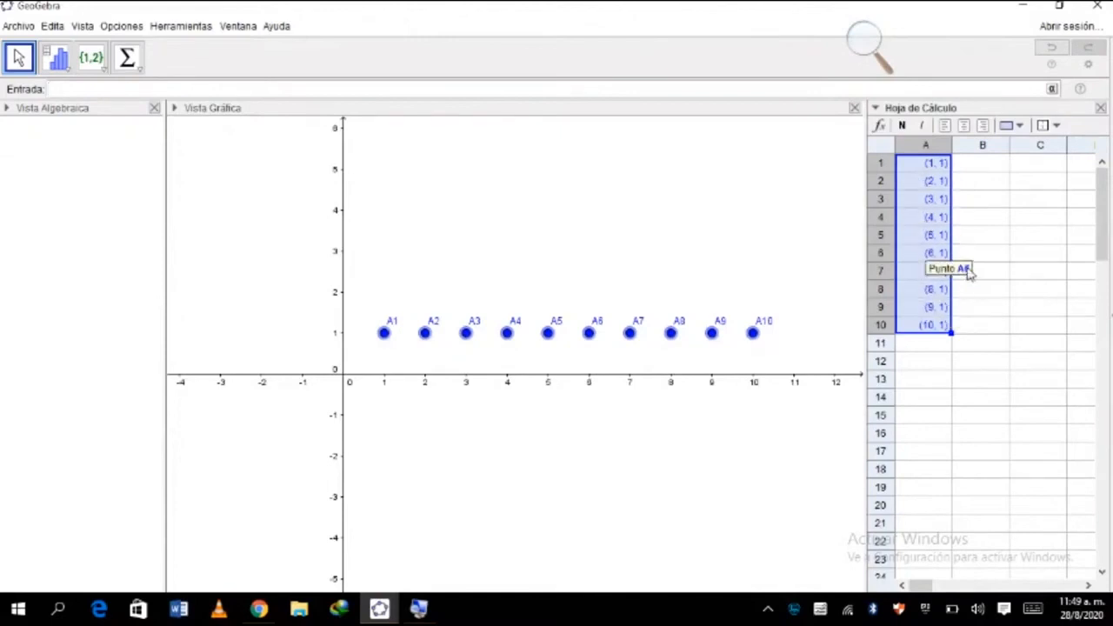
right_click(918, 239)
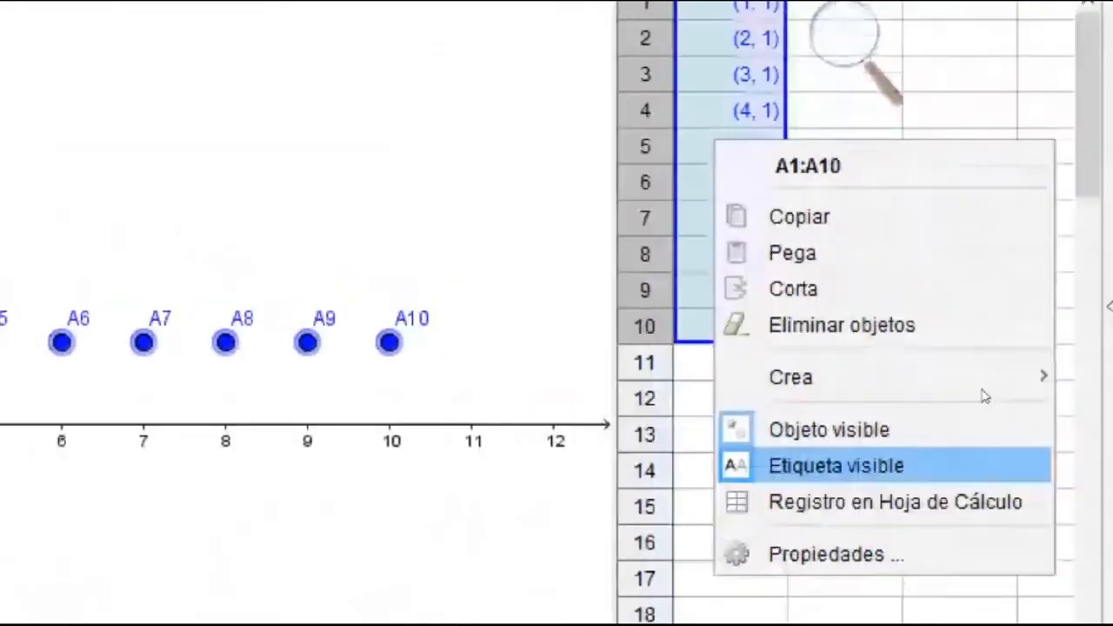
mouse_move(1040, 348)
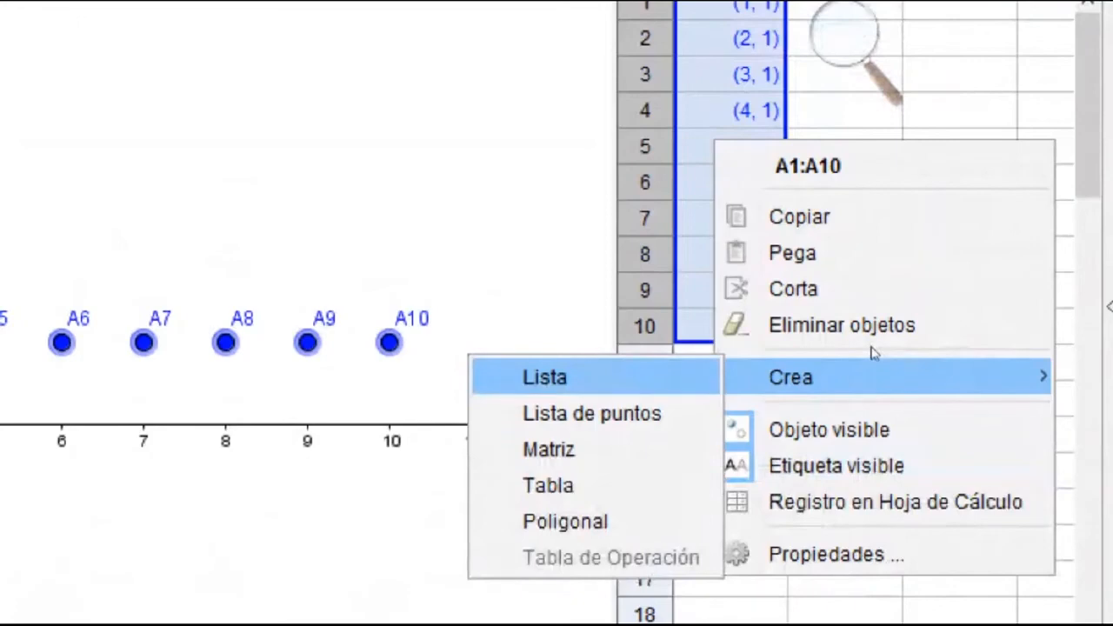
key(Escape)
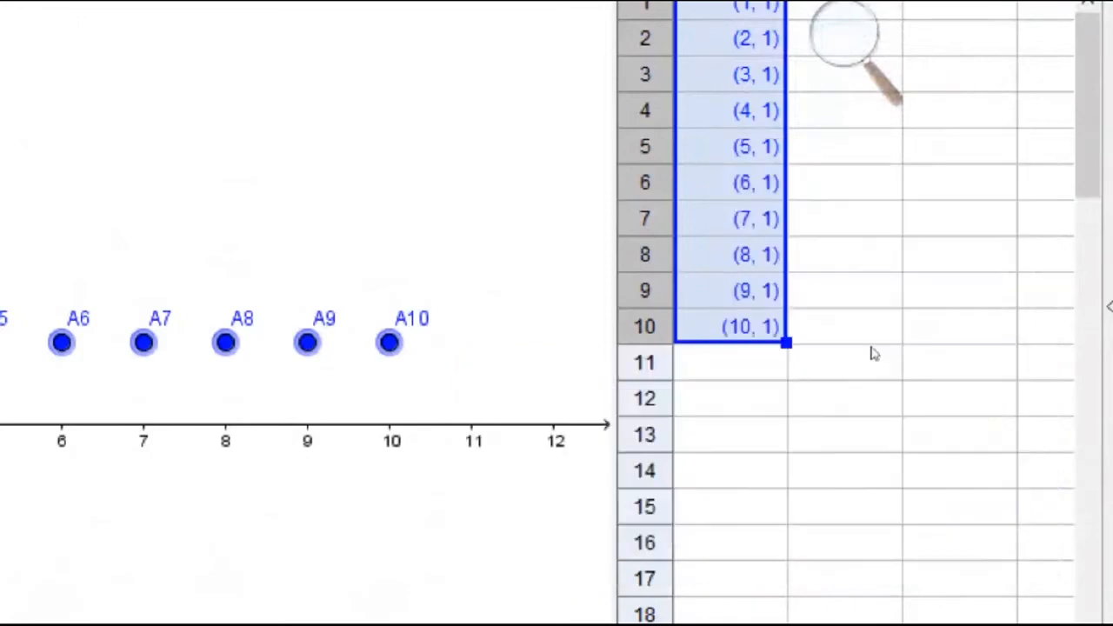
click(843, 39)
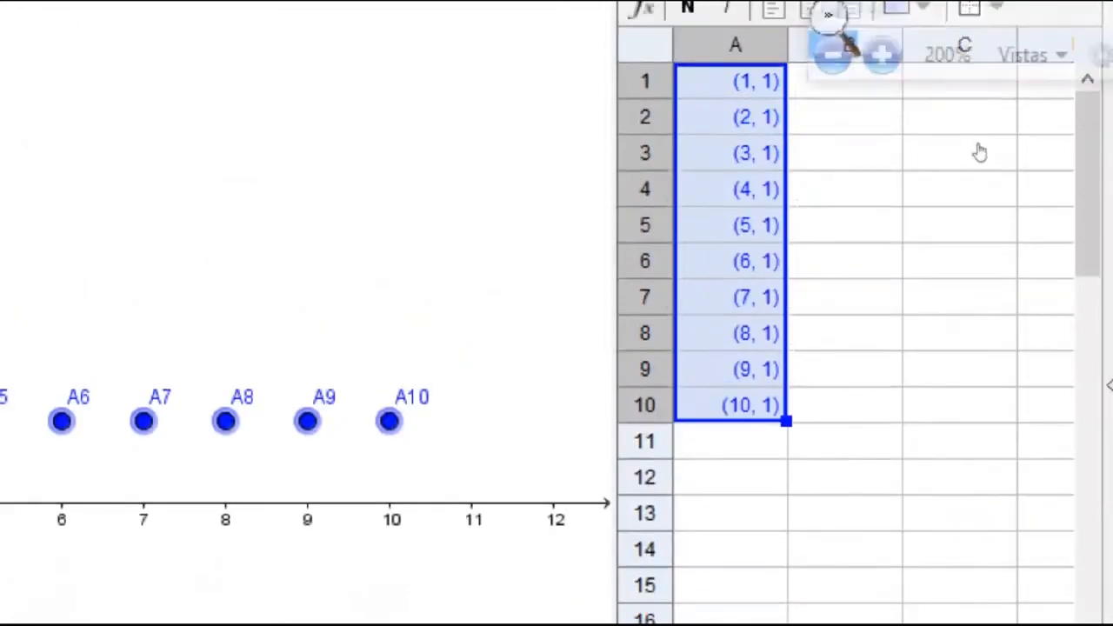
click(835, 55)
Define a list of the points' x-coordinates with x(lista1).
click(198, 92)
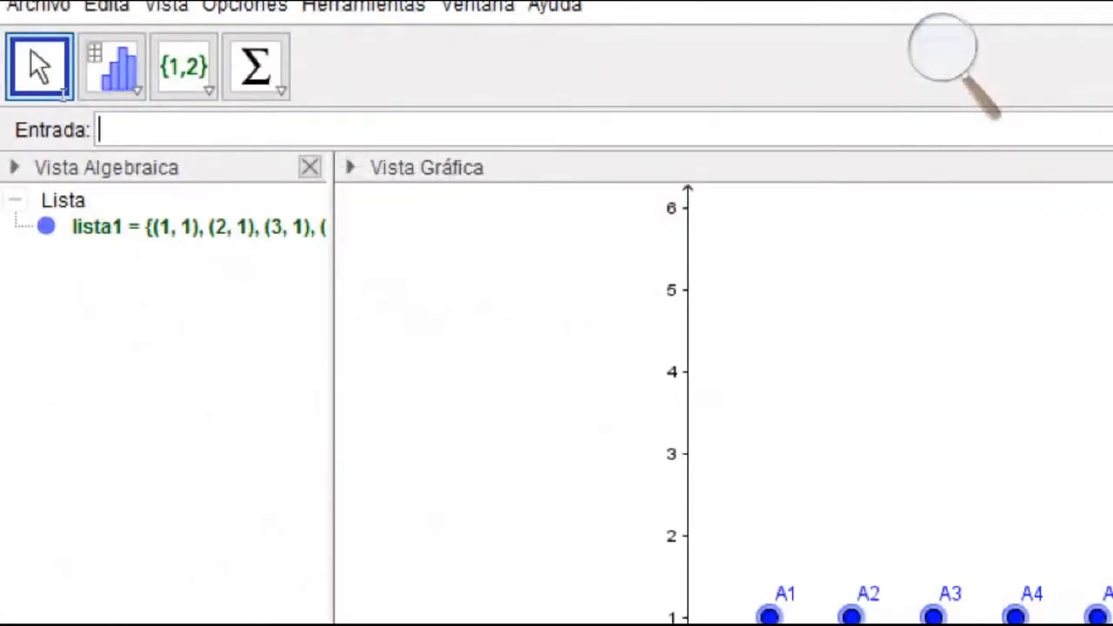
text(x(lis)
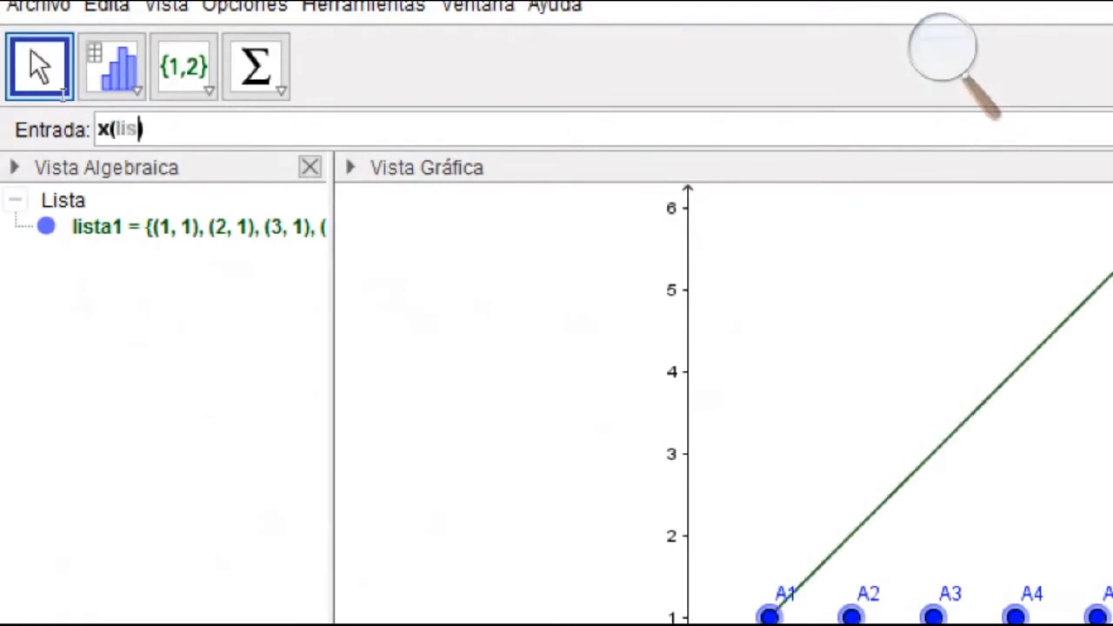
text(ta1)
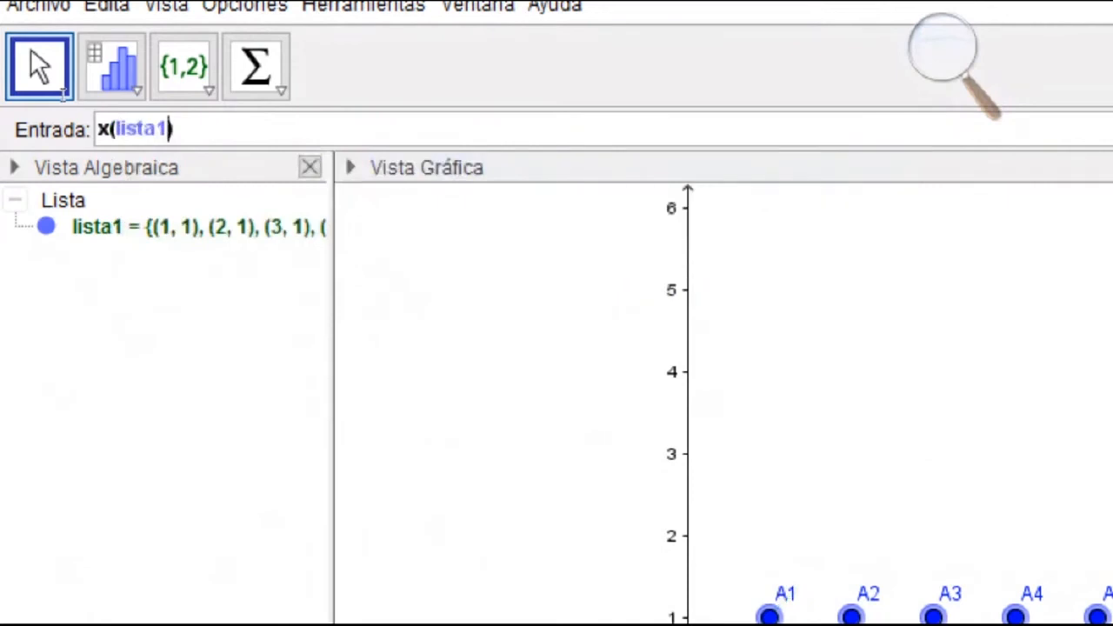
key(End)
key(Return)
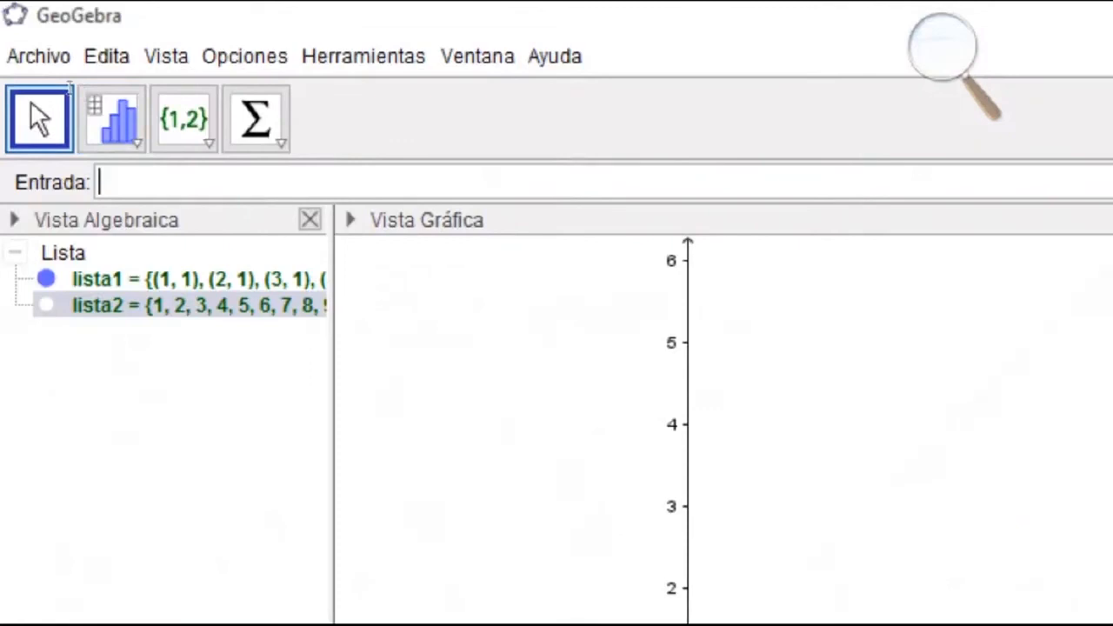
Define a list of the points' y-coordinates with y(lista1).
text(y(list)
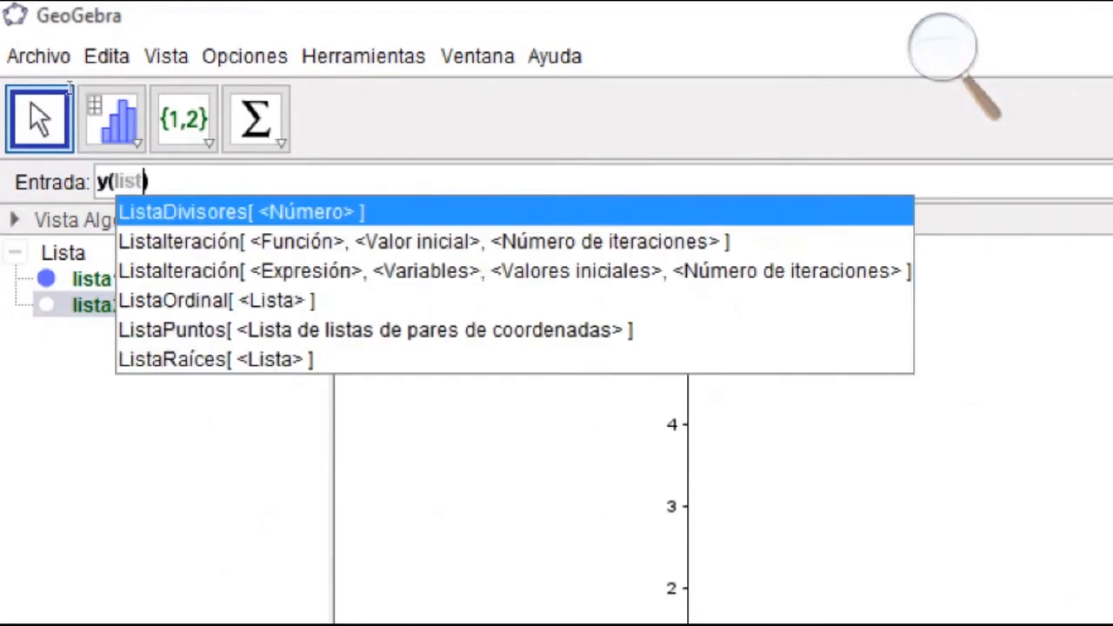
text(a1)
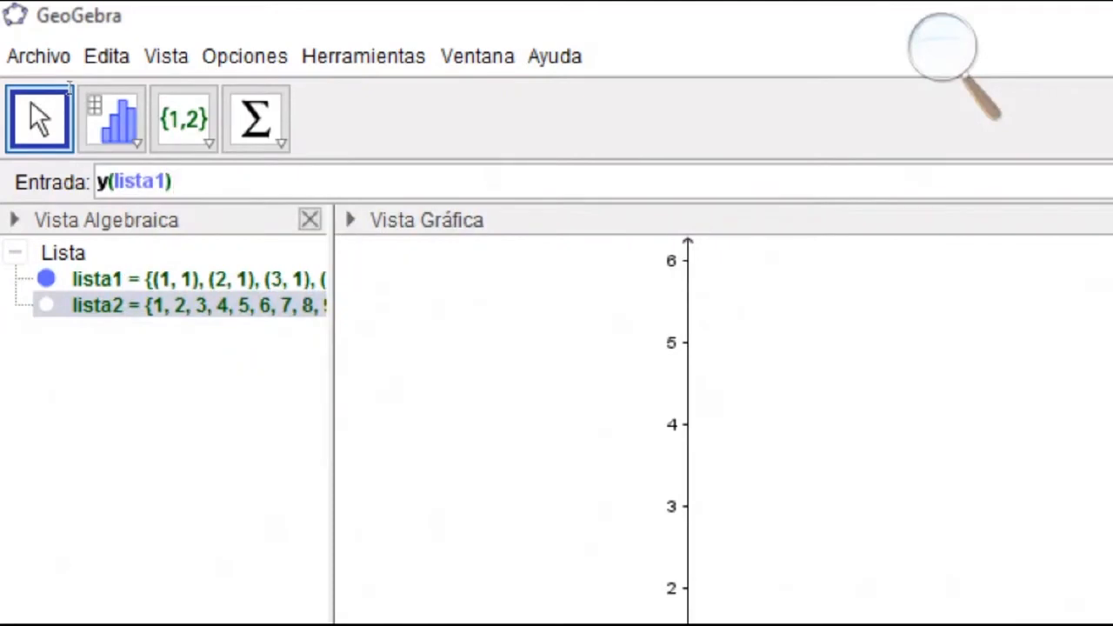
key(Return)
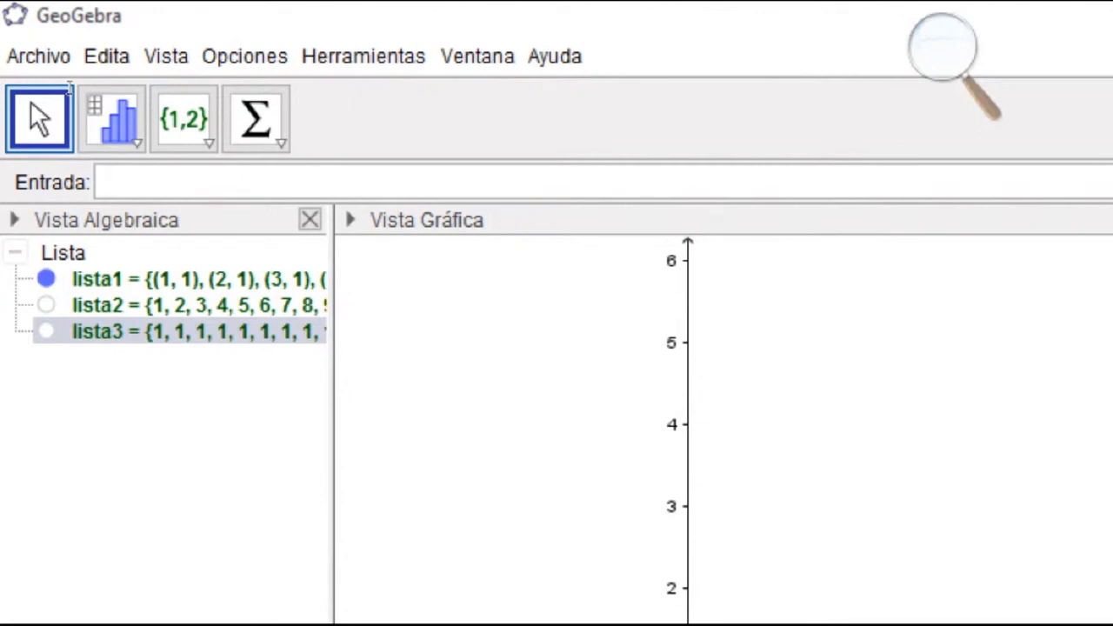
Begin a new expression with one Secuencia command nested inside another.
text(Secue)
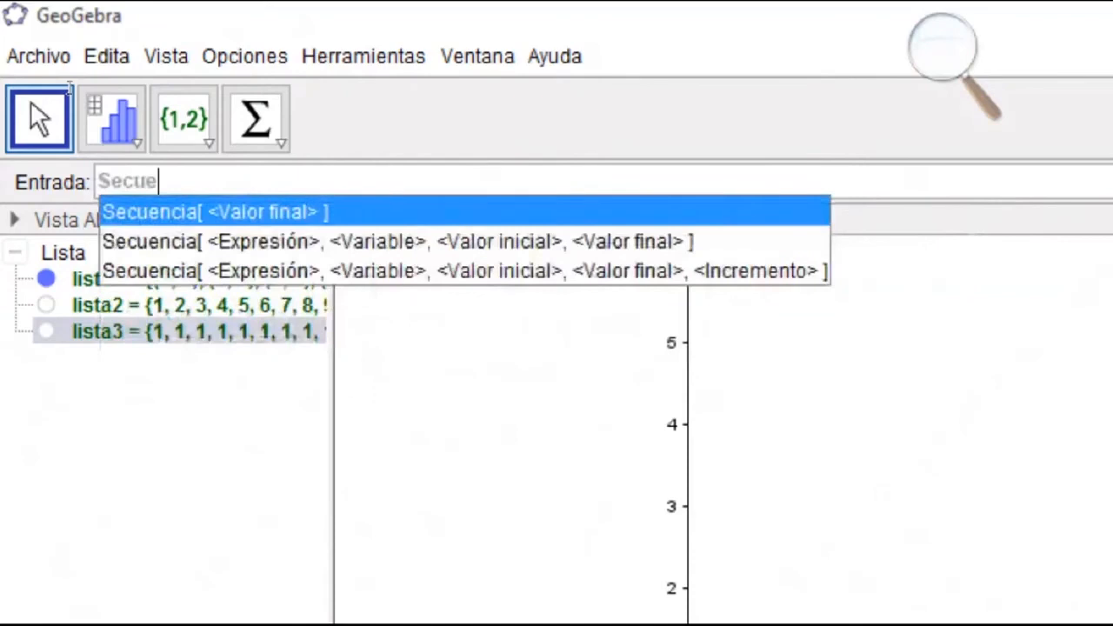
key(Down)
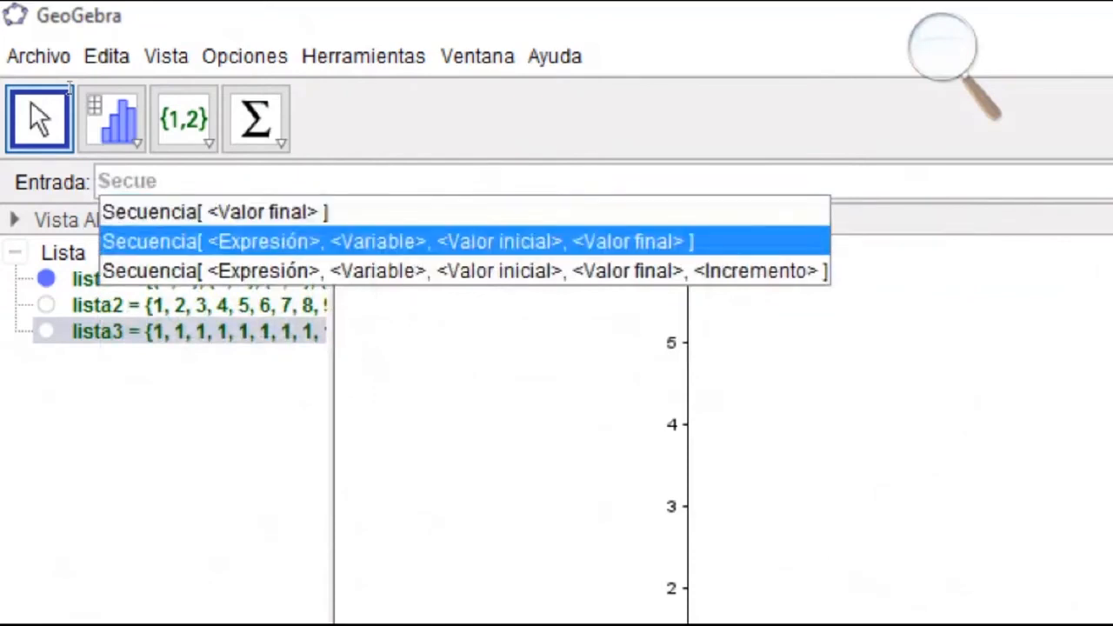
key(Up)
key(Return)
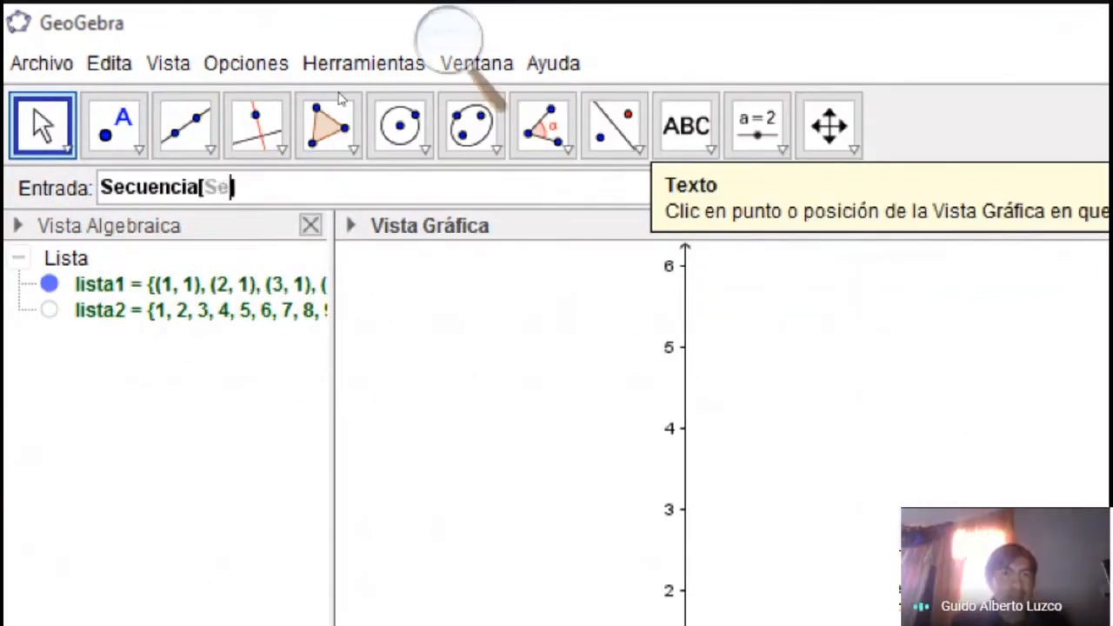
text(cuencia[Sec)
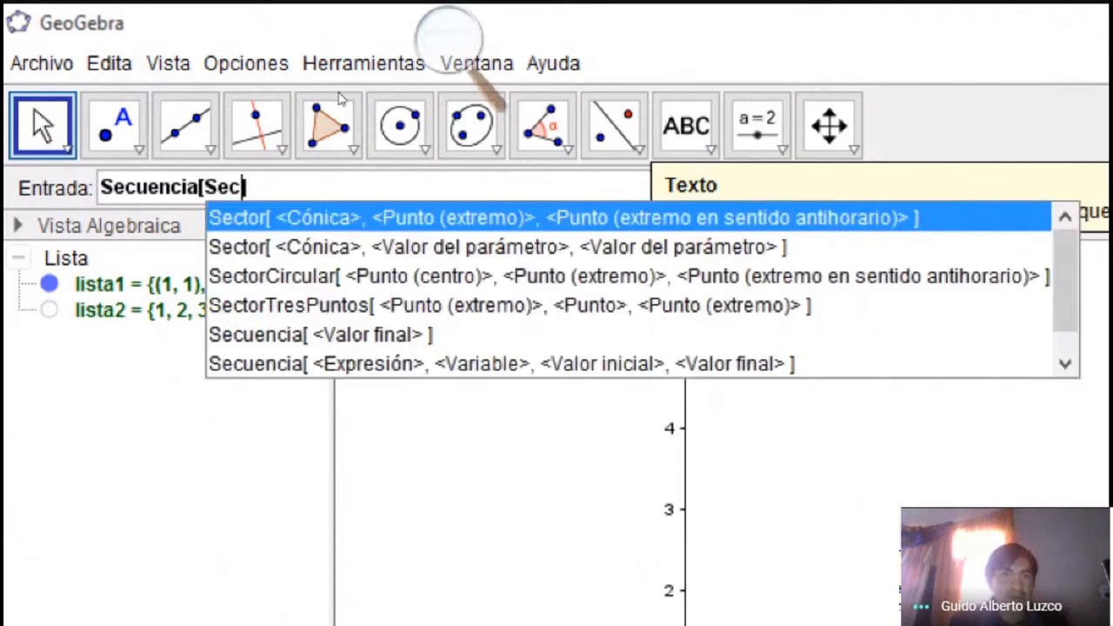
text(u)
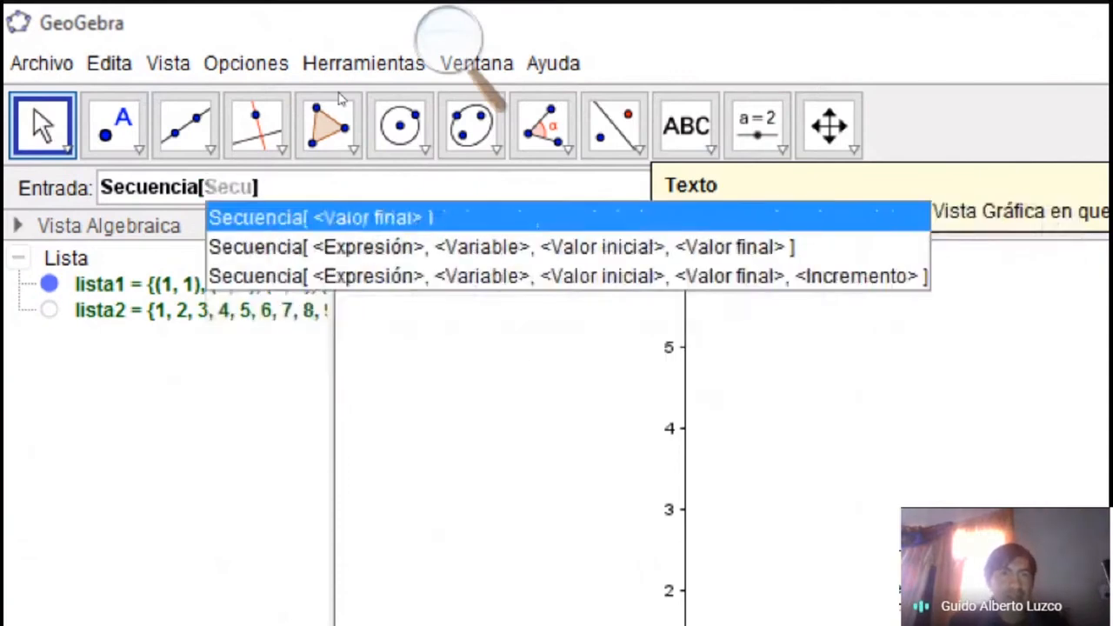
key(Return)
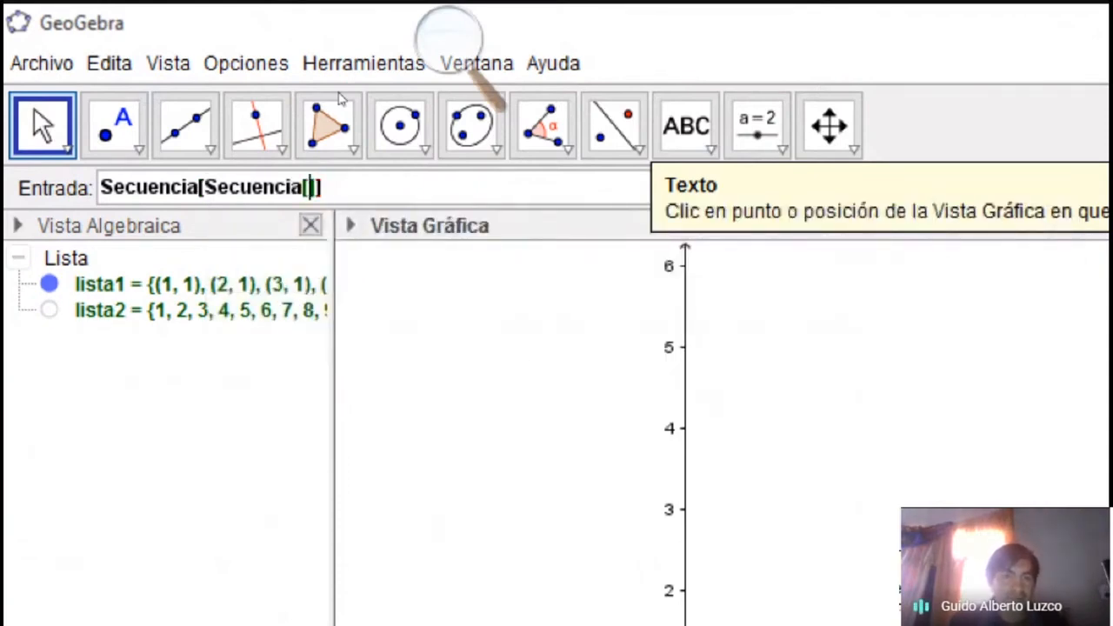
Insert Elemento[lista2, j] as the expression of the inner Secuencia.
text(Ele)
key(Down)
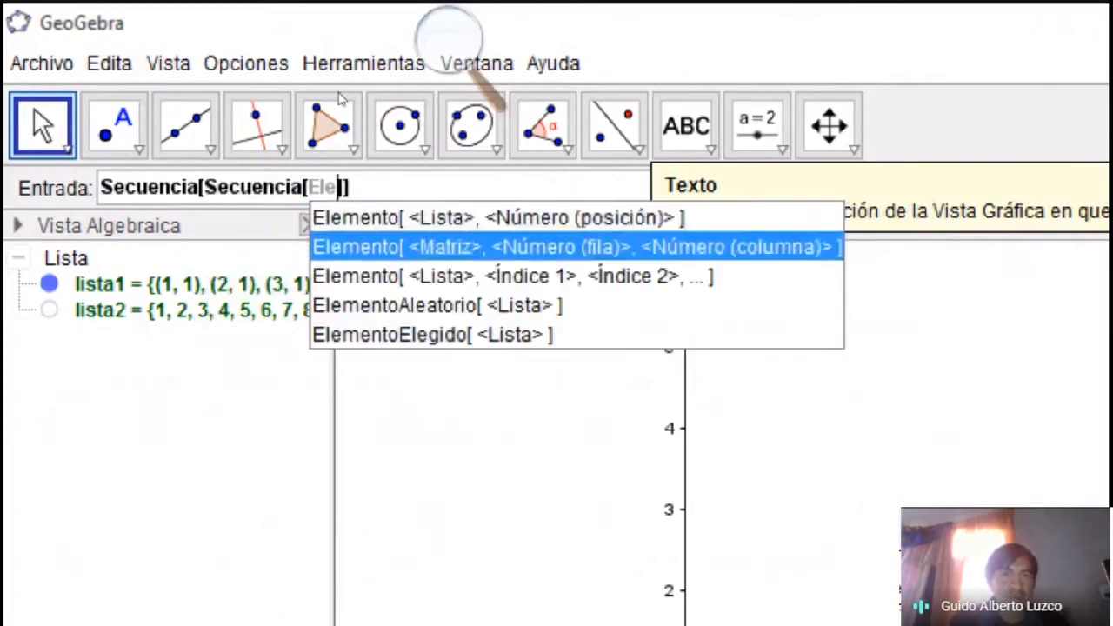
key(Up)
key(Return)
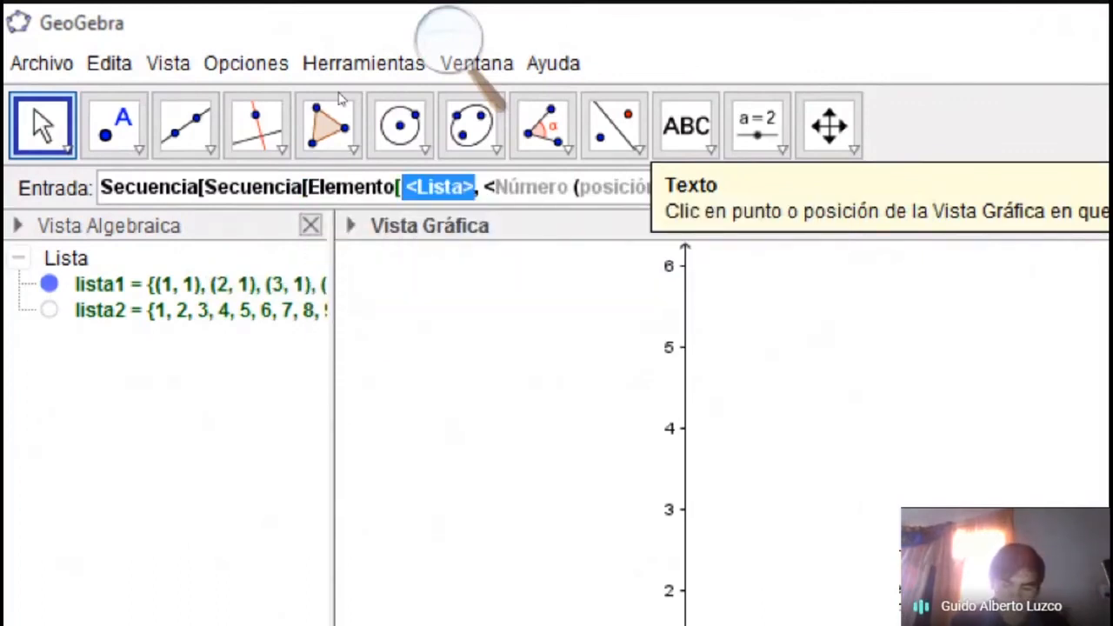
text(lies)
key(BackSpace)
key(BackSpace)
text(st)
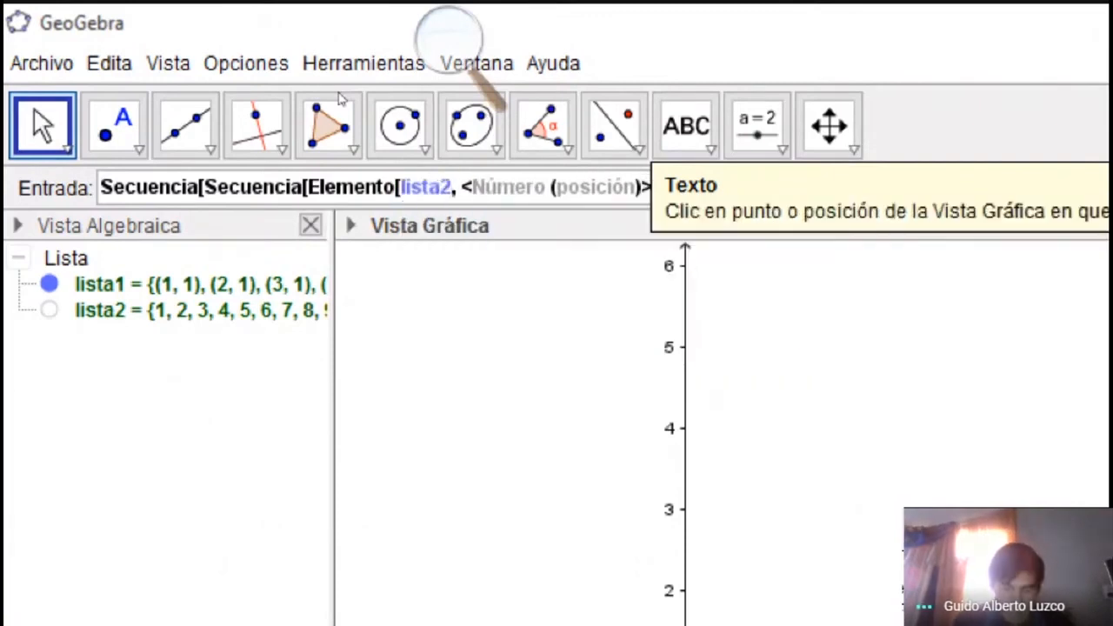
key(Tab)
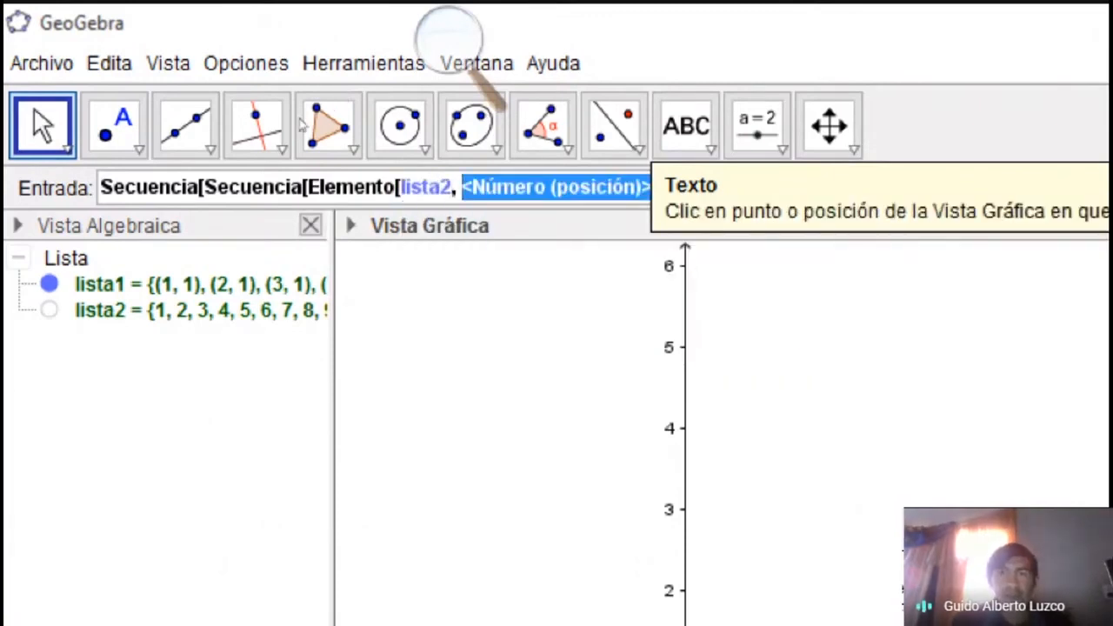
text(j)
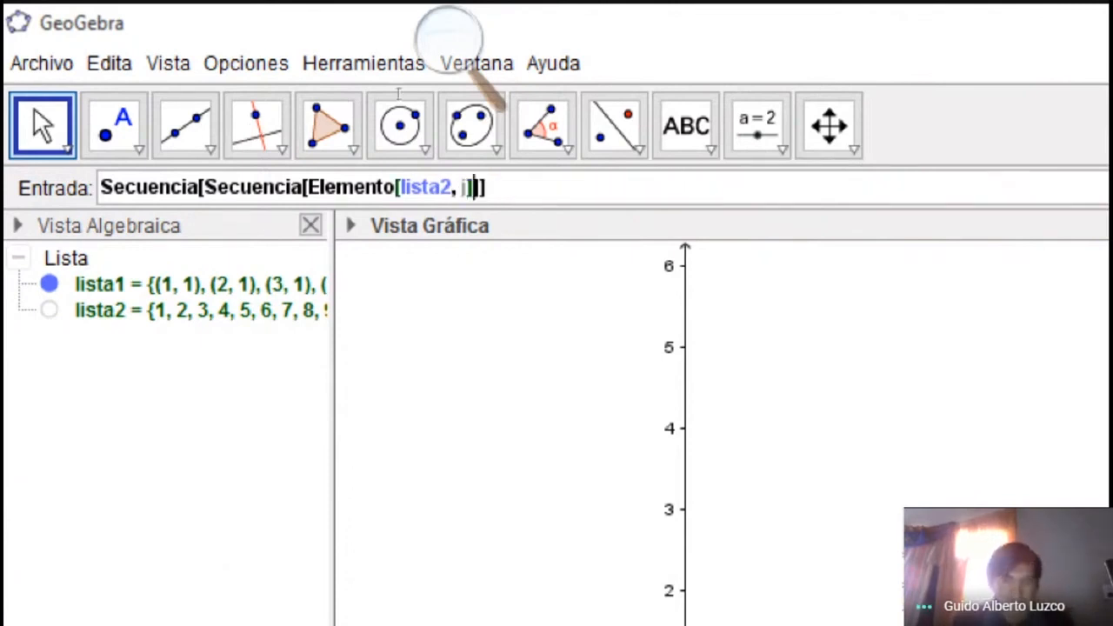
Give the inner Secuencia the variable i and the initial value 1.
text(],i)
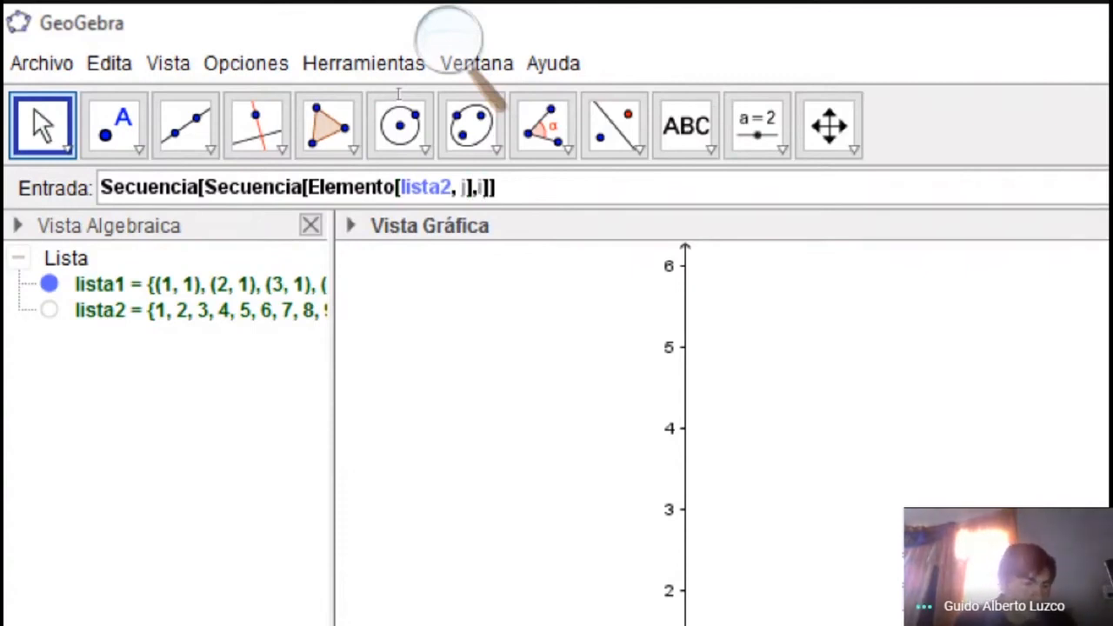
text(,1)
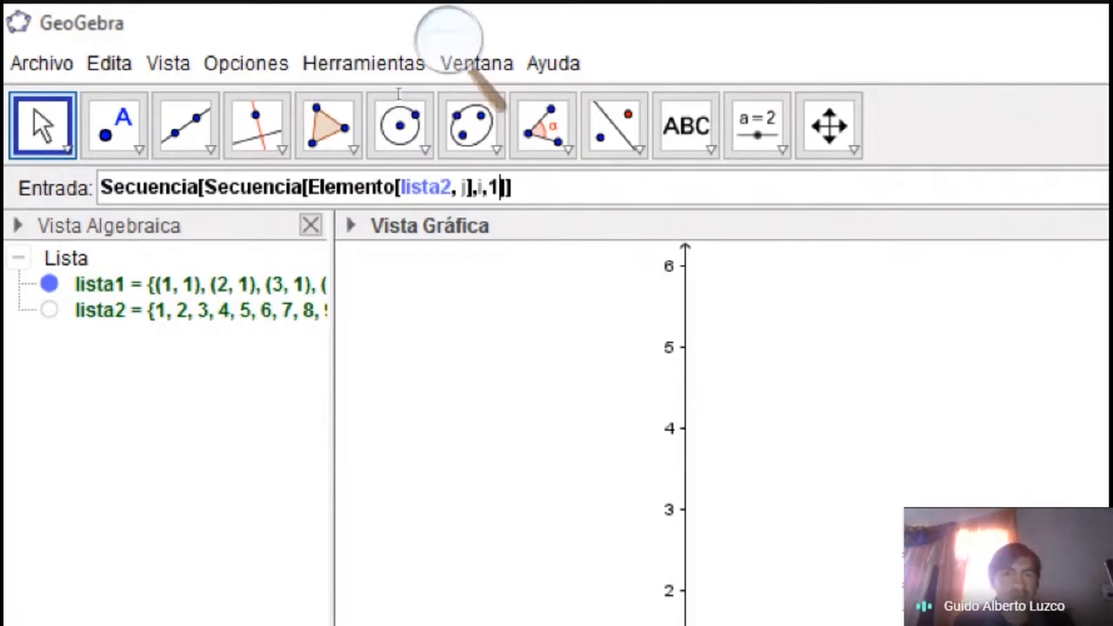
text(,)
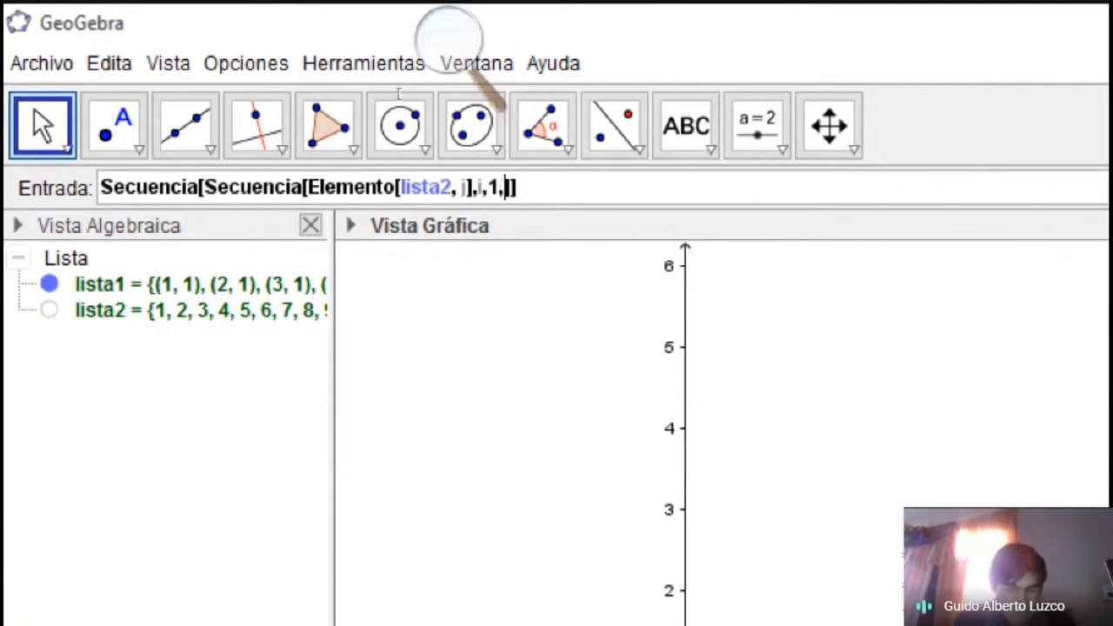
Add an Elemento command on lista3 as the final value of the inner Secuencia.
text(ele)
key(Down)
key(Up)
key(Return)
text(lista3, <Número (posición)>)
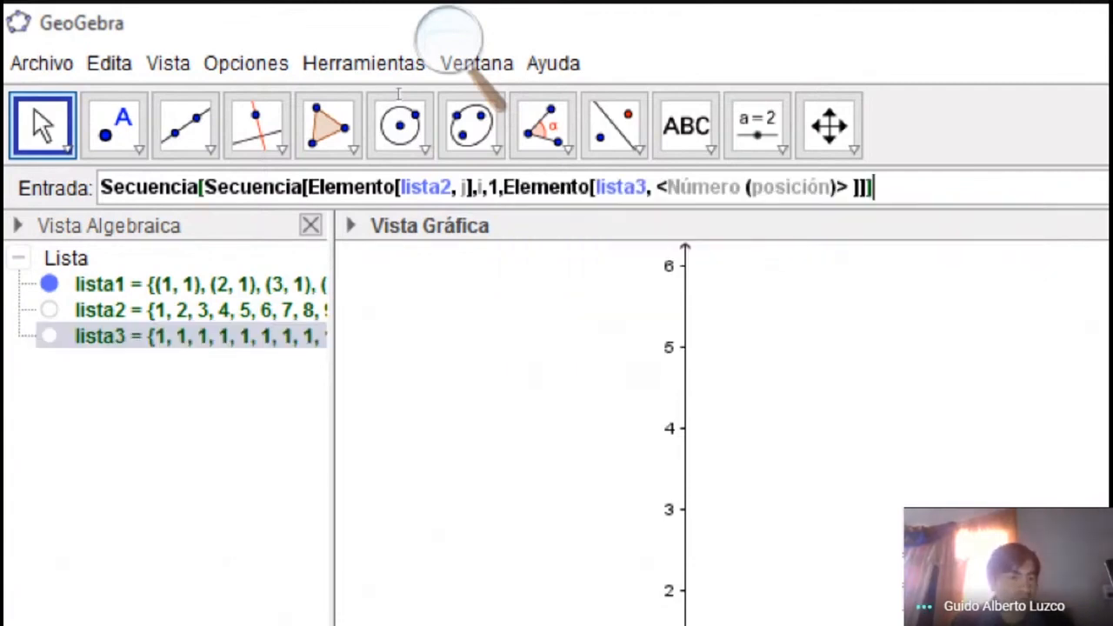
Set j as the position in the Elemento command on lista3 that ends the inner Secuencia.
key(Left)
key(Left)
key(Left)
key(Left)
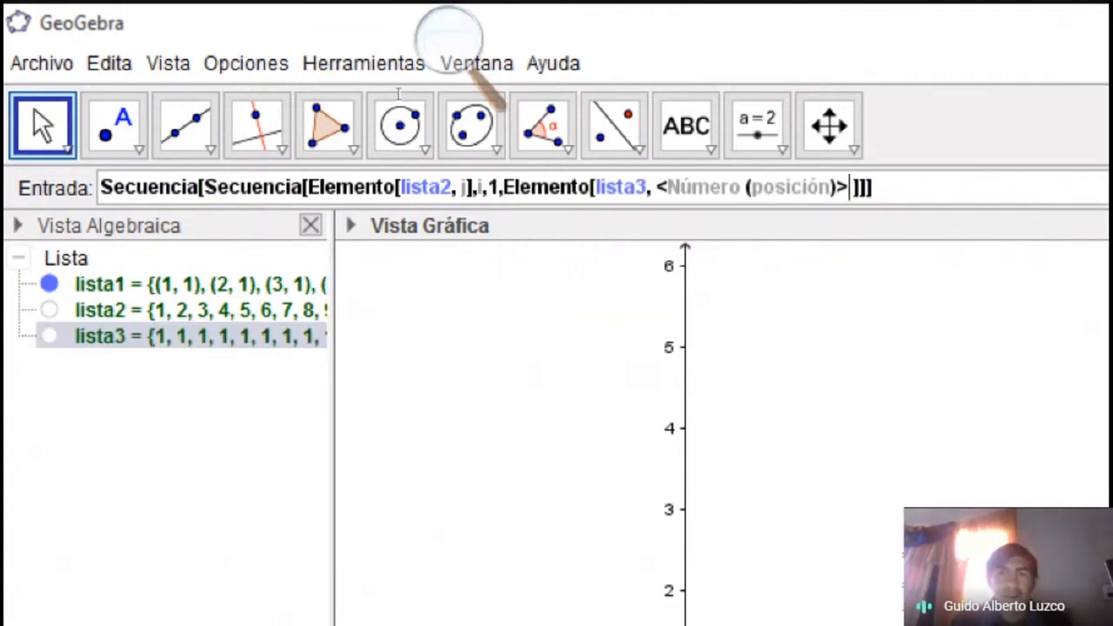
key(shift+Right)
key(shift+Right)
key(shift+Right)
key(shift+Right)
key(shift+Right)
key(shift+Right)
key(shift+Right)
key(shift+Right)
key(shift+Right)
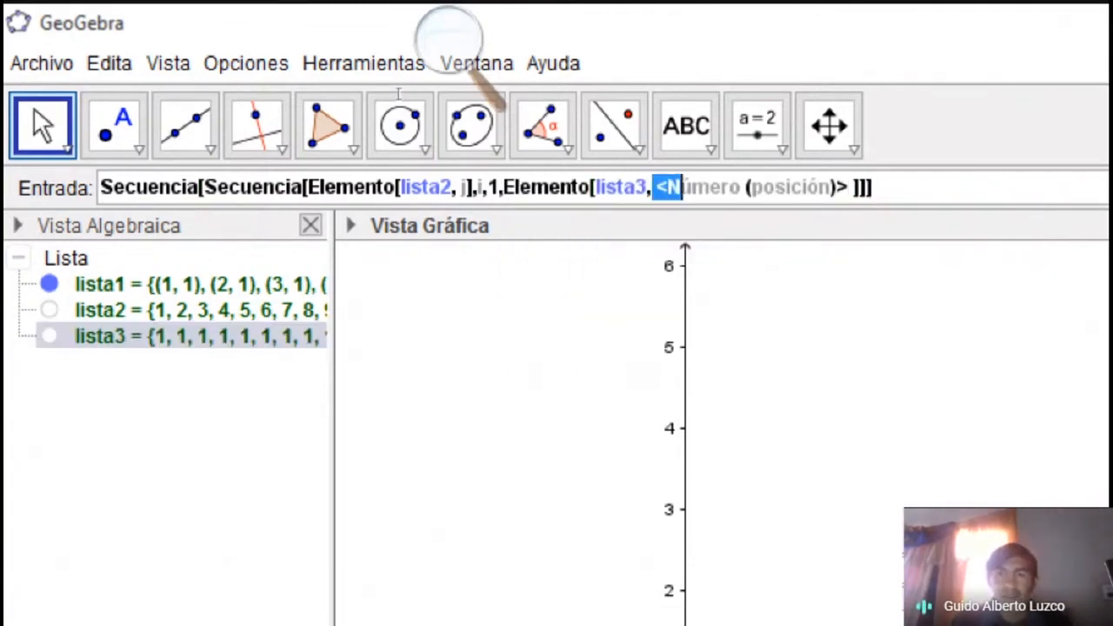
text(j)
Give the outer Secuencia the variable j running from 1 to 10 and enter the nested expression.
text(],i,i,10)
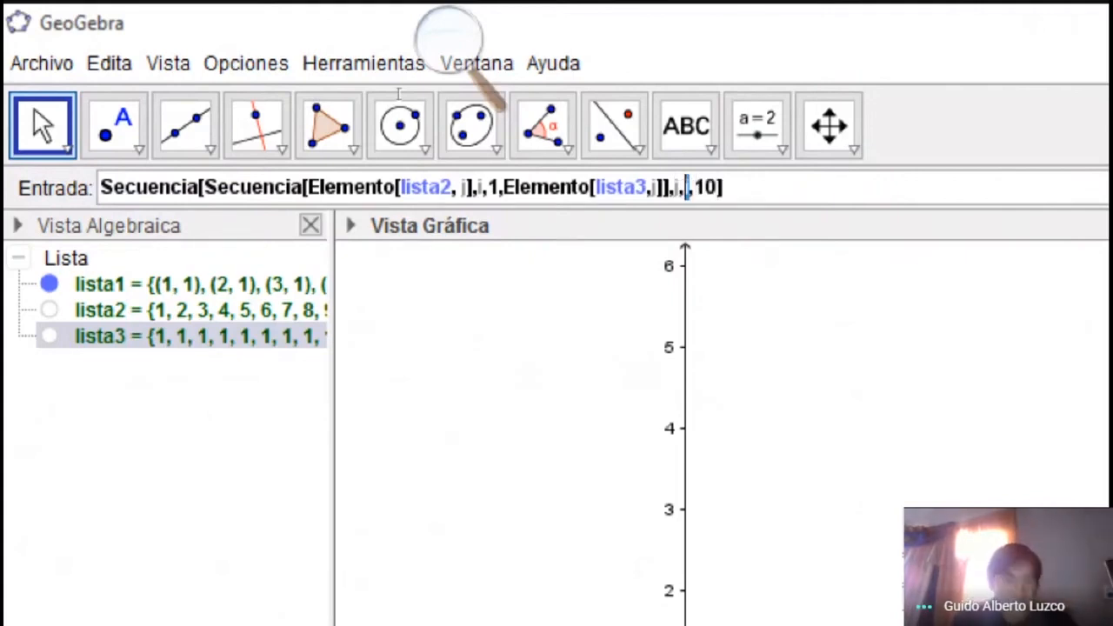
text(1)
key(End)
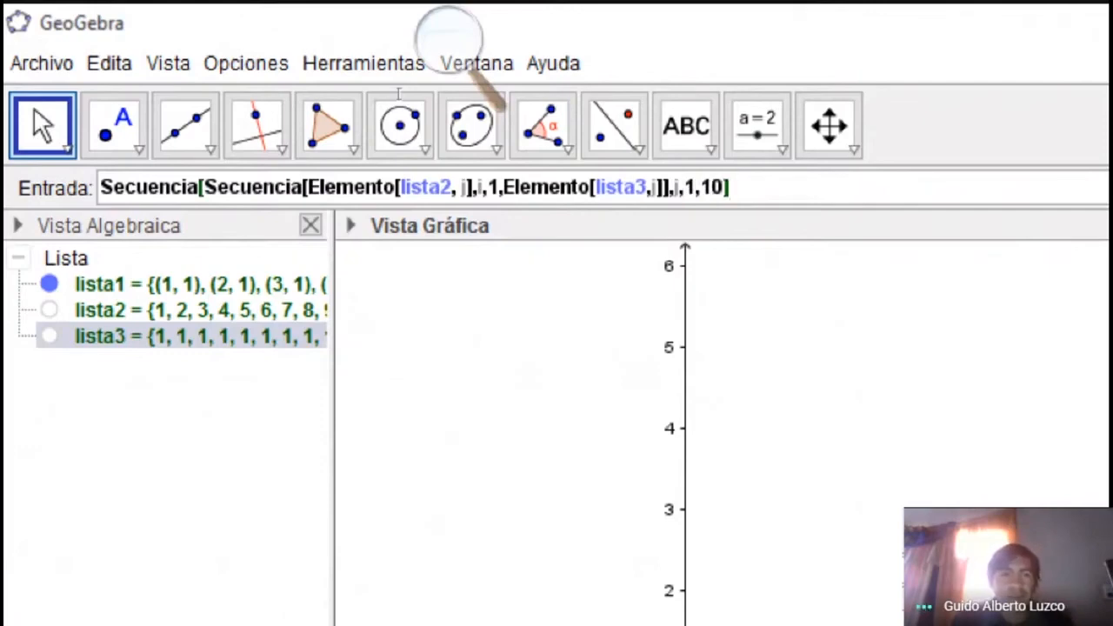
key(Return)
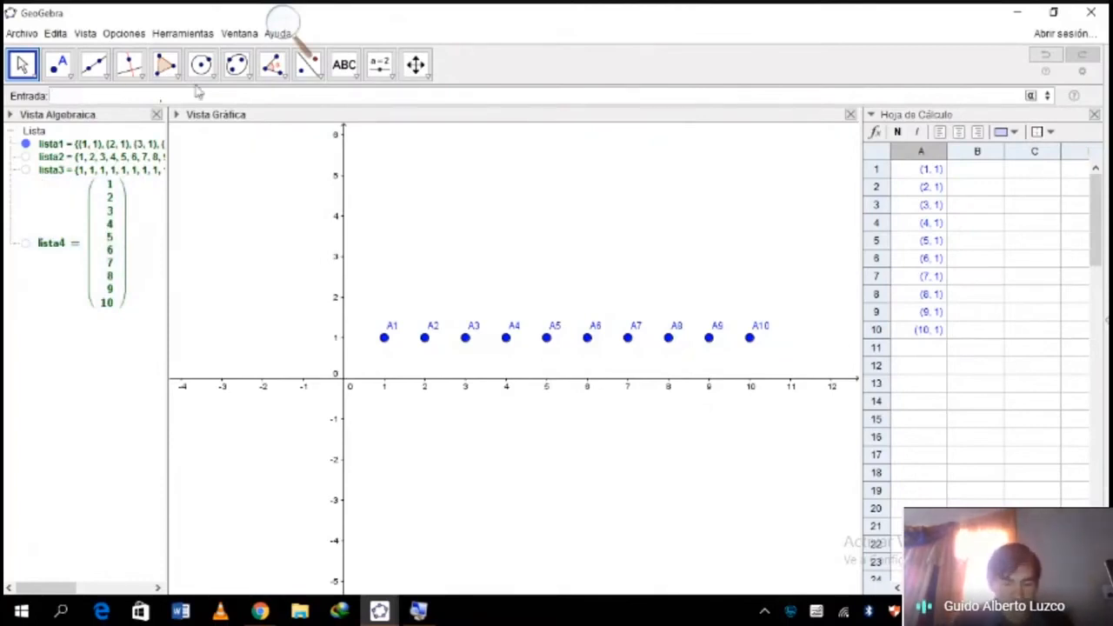
Create a flattened list with Aplana[lista4] and hide the spreadsheet view.
key(ctrl+v)
key(Return)
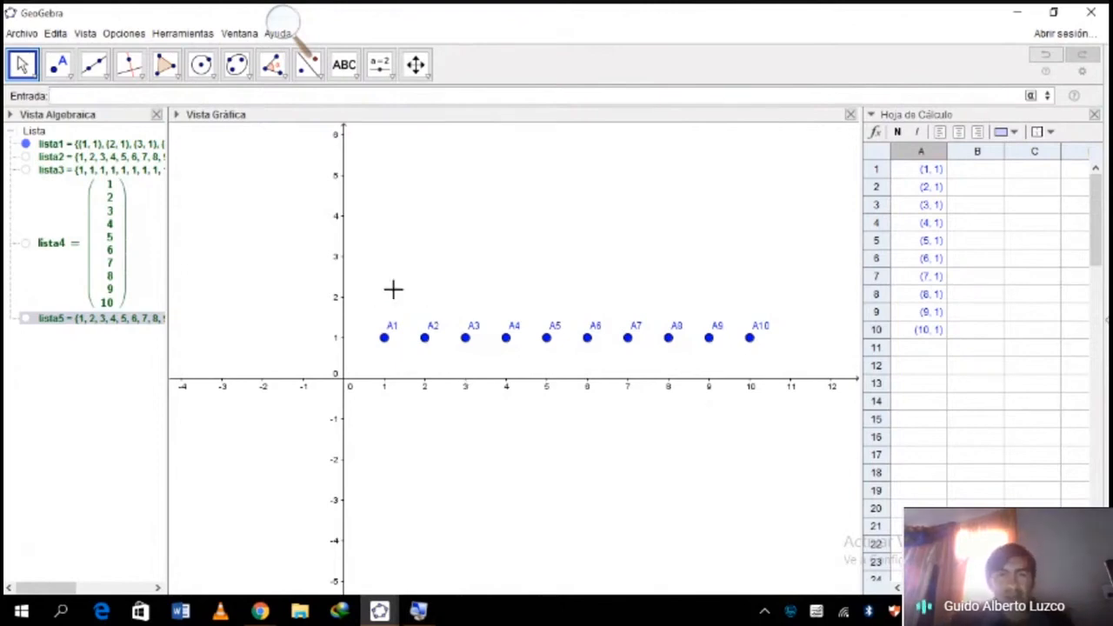
key(ctrl+shift+s)
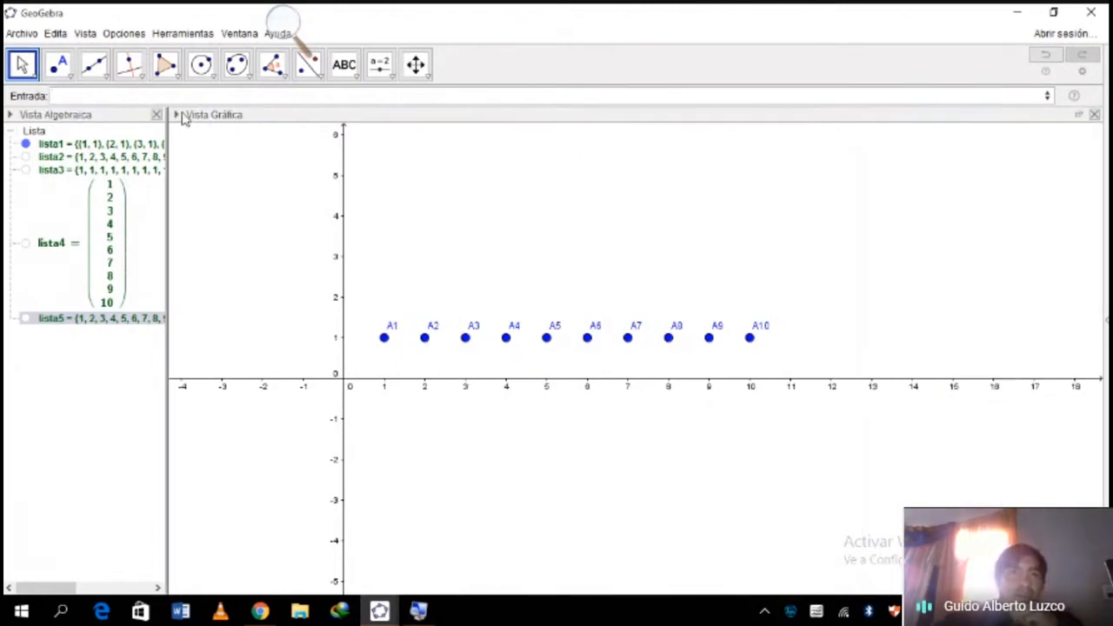
Show the grid in the graphics view and set point capture to Por fijación a cuadrícula.
click(177, 115)
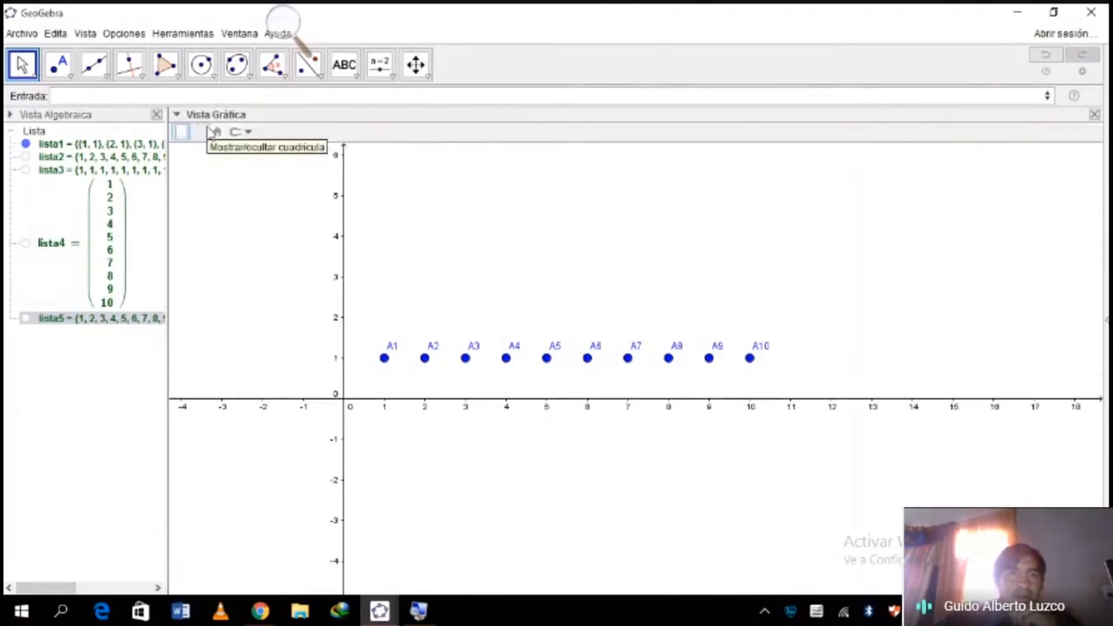
click(209, 131)
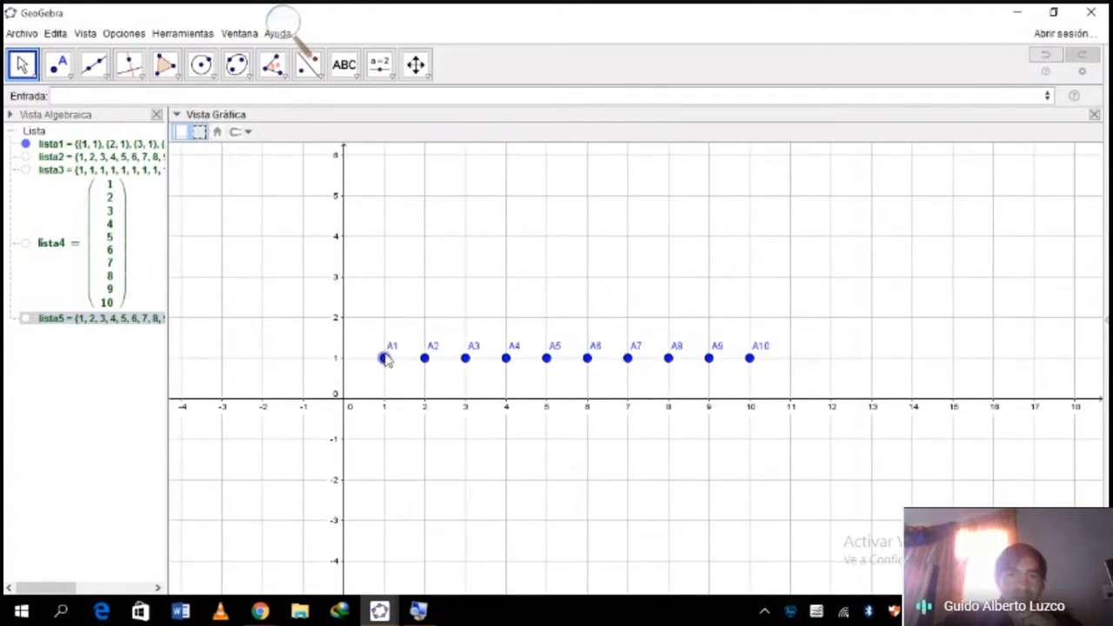
click(248, 133)
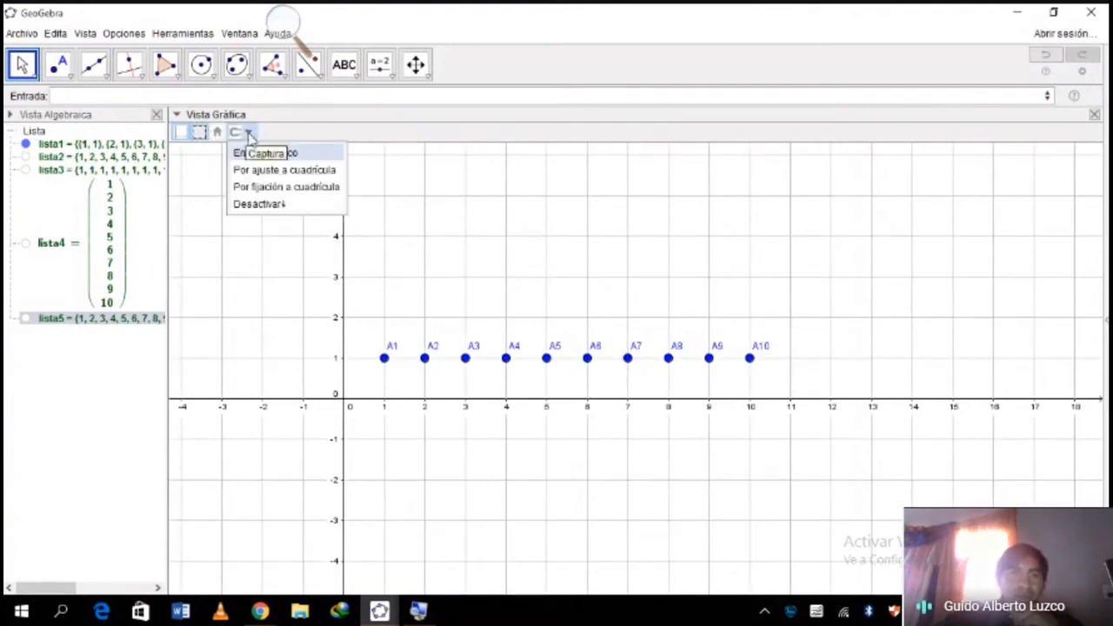
click(272, 188)
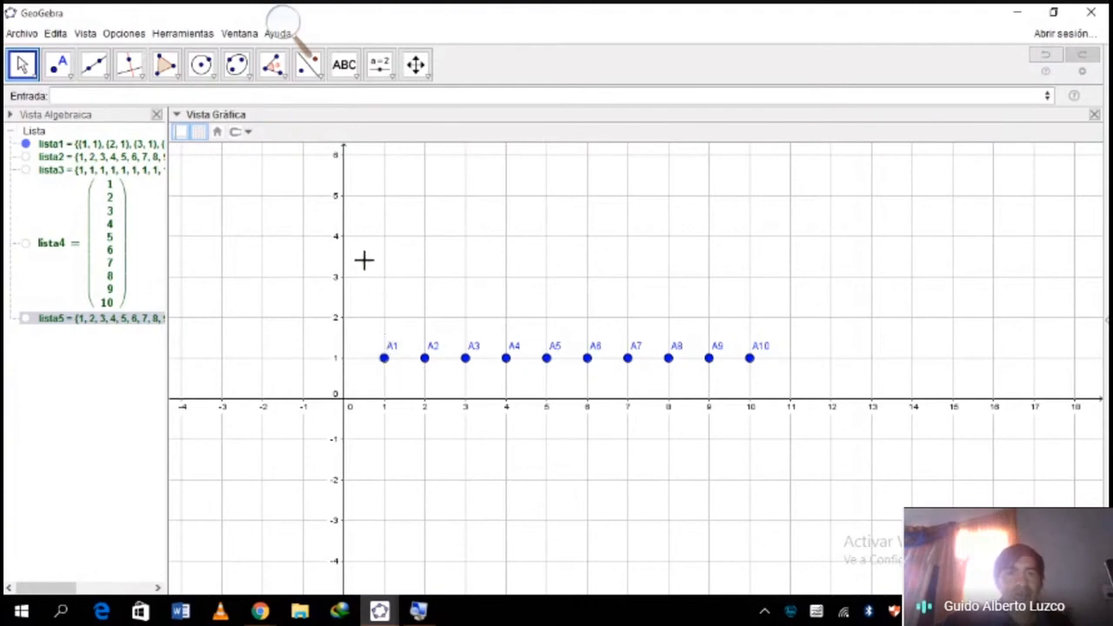
In the graphics view preferences, restrict the x-axis to its positive branch only.
key(ctrl+e)
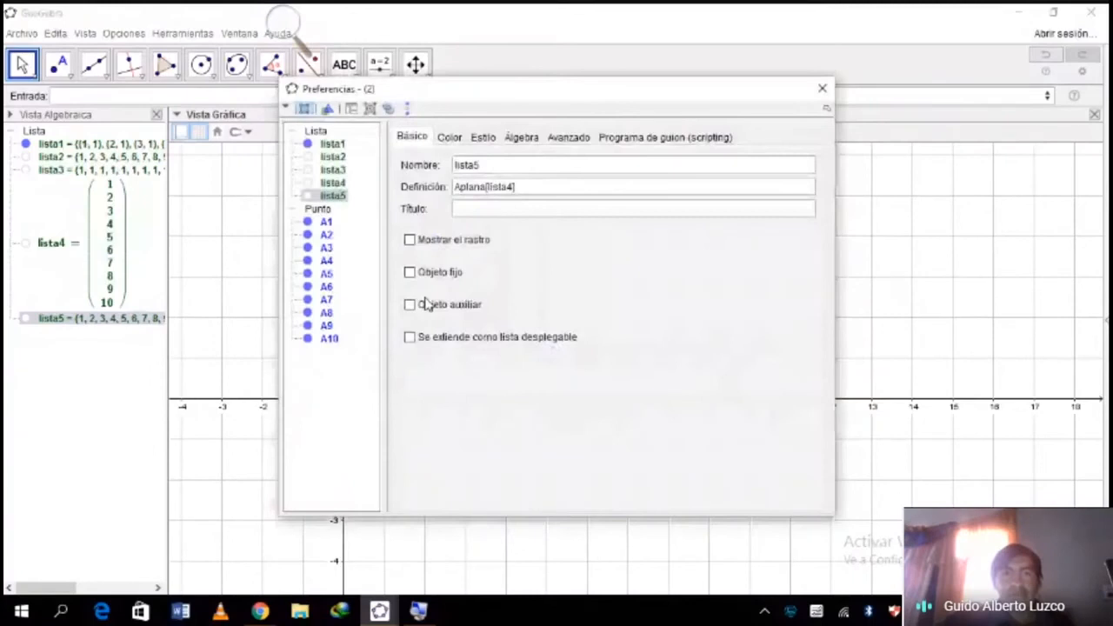
click(329, 109)
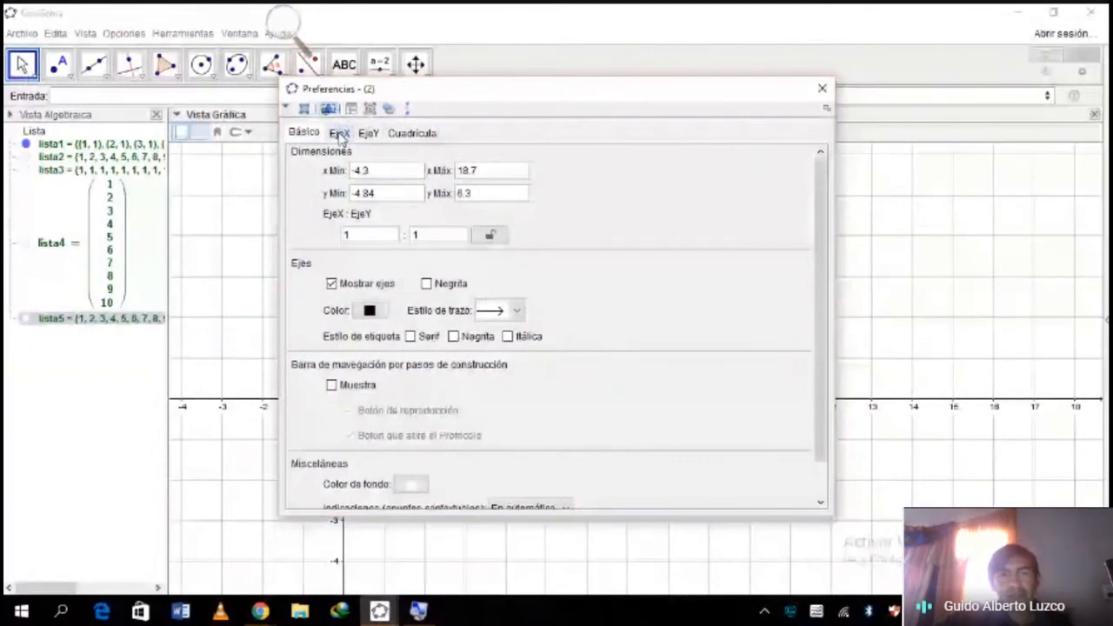
click(340, 135)
click(328, 215)
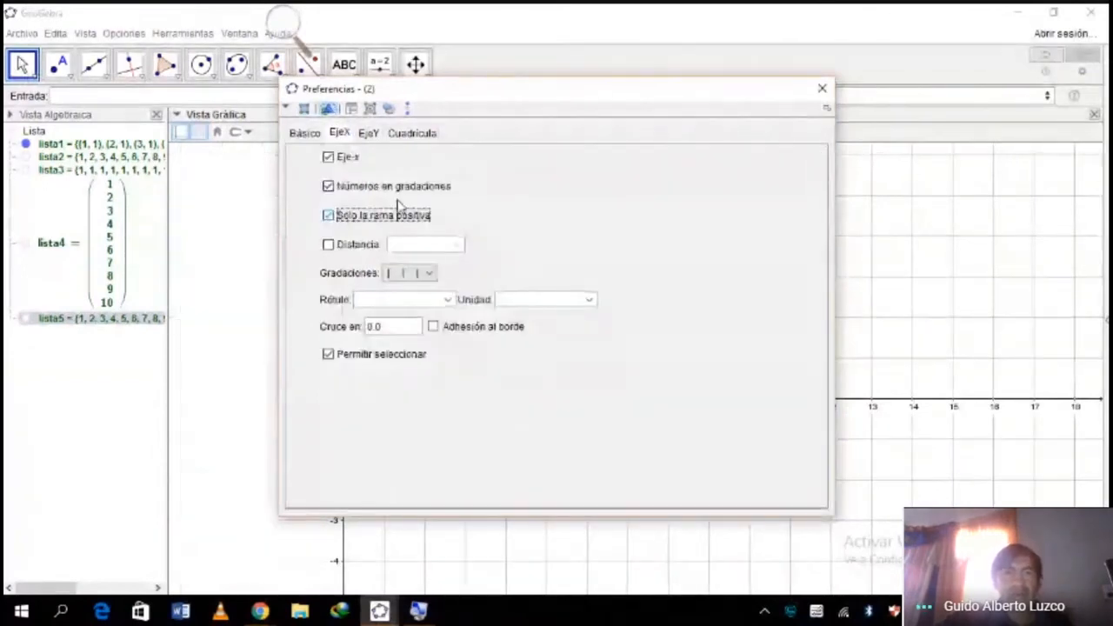
Enable a fixed tick distance for the y-axis and set it to 1.
click(369, 135)
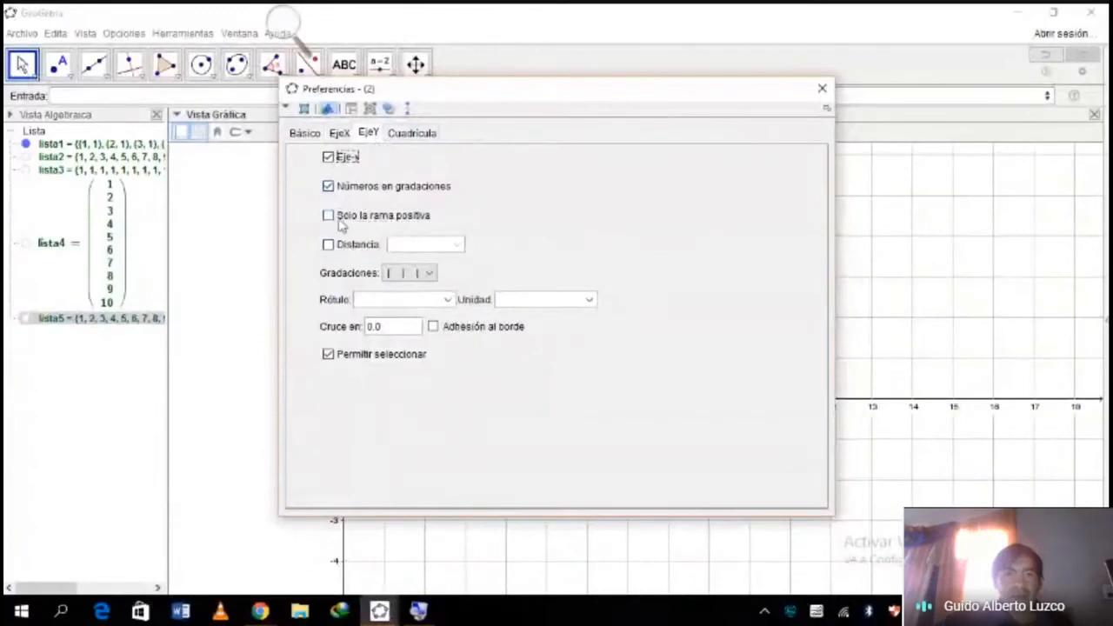
click(329, 244)
click(423, 244)
text(1)
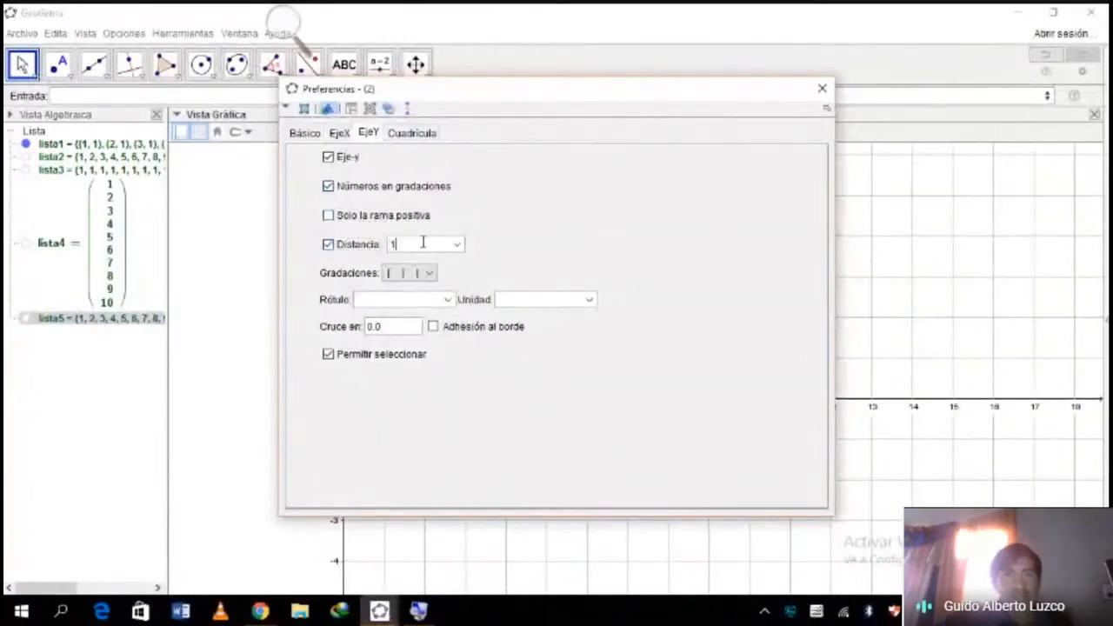
Enable a fixed grid distance of 1 by 1 and give the grid a dashed line style.
click(413, 133)
click(355, 225)
click(375, 247)
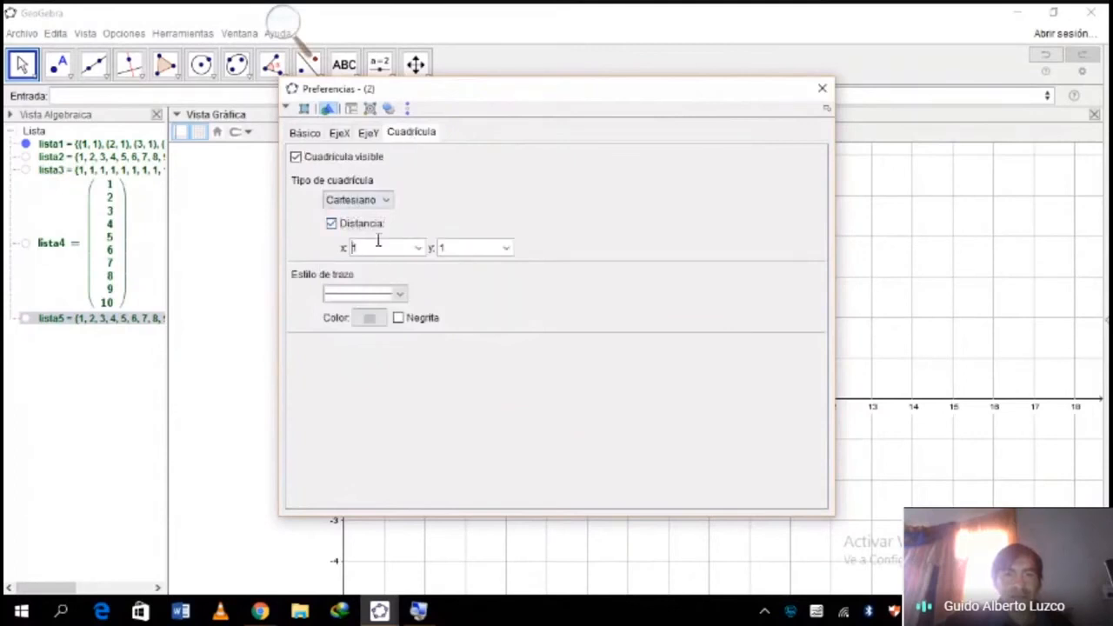
click(397, 297)
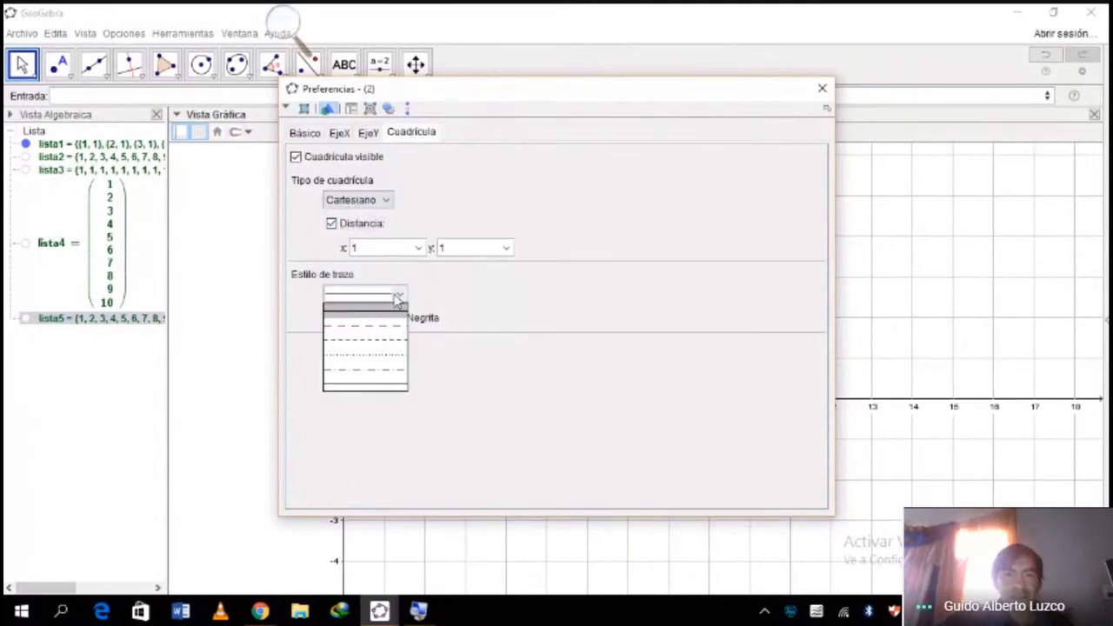
click(384, 324)
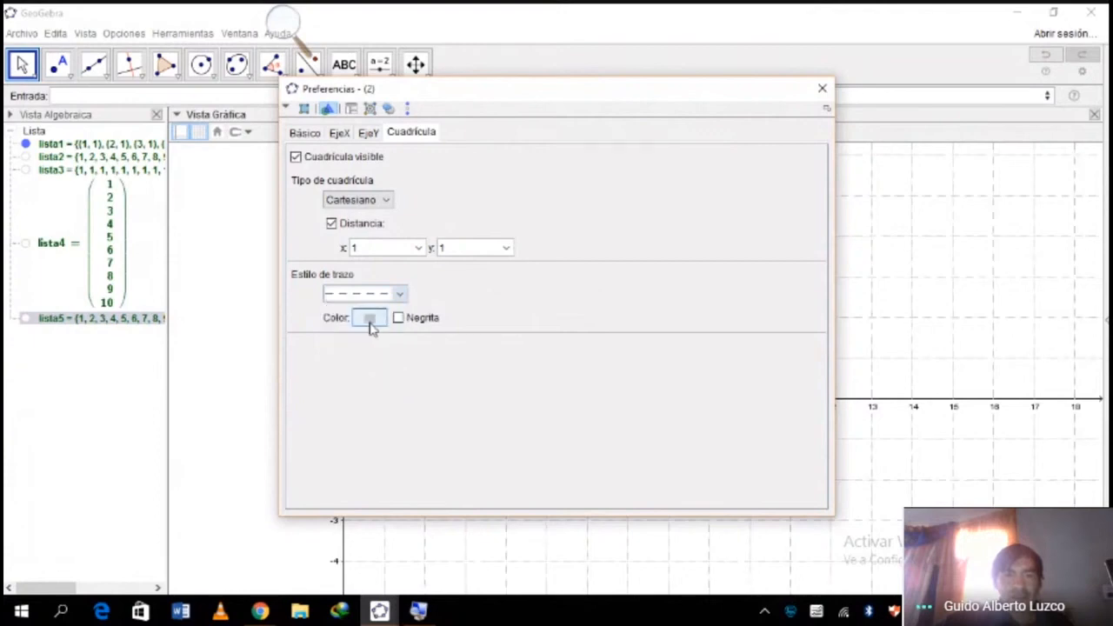
Change the grid colour to light cyan and close the preferences.
click(370, 320)
click(511, 272)
click(474, 390)
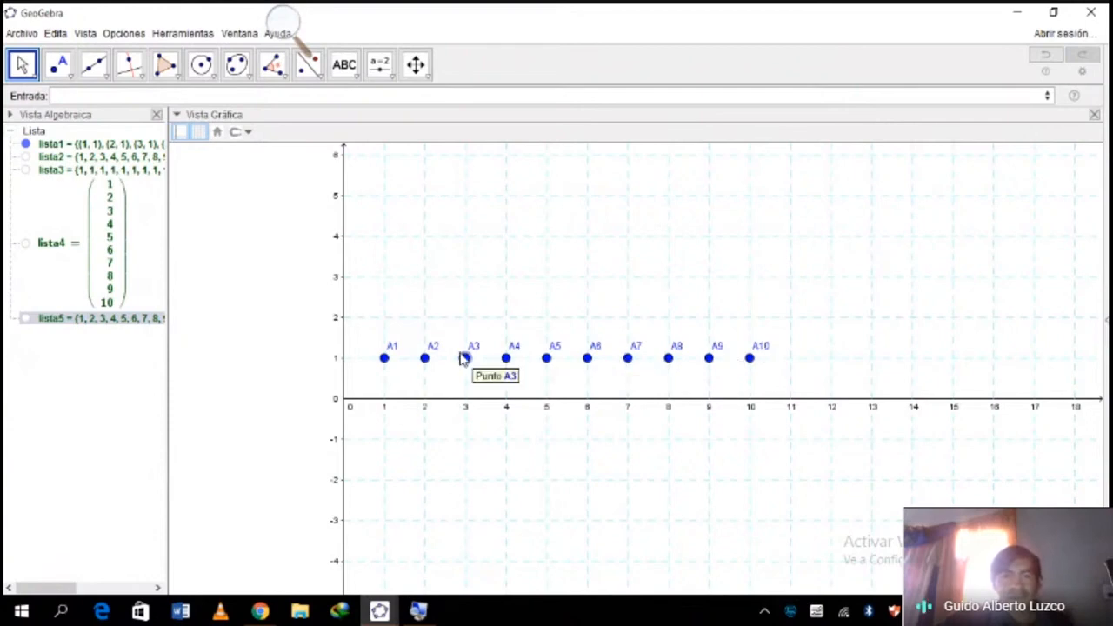
mouse_move(384, 358)
mouse_down()
mouse_move(390, 220)
mouse_move(390, 371)
mouse_move(386, 276)
mouse_move(391, 358)
mouse_up()
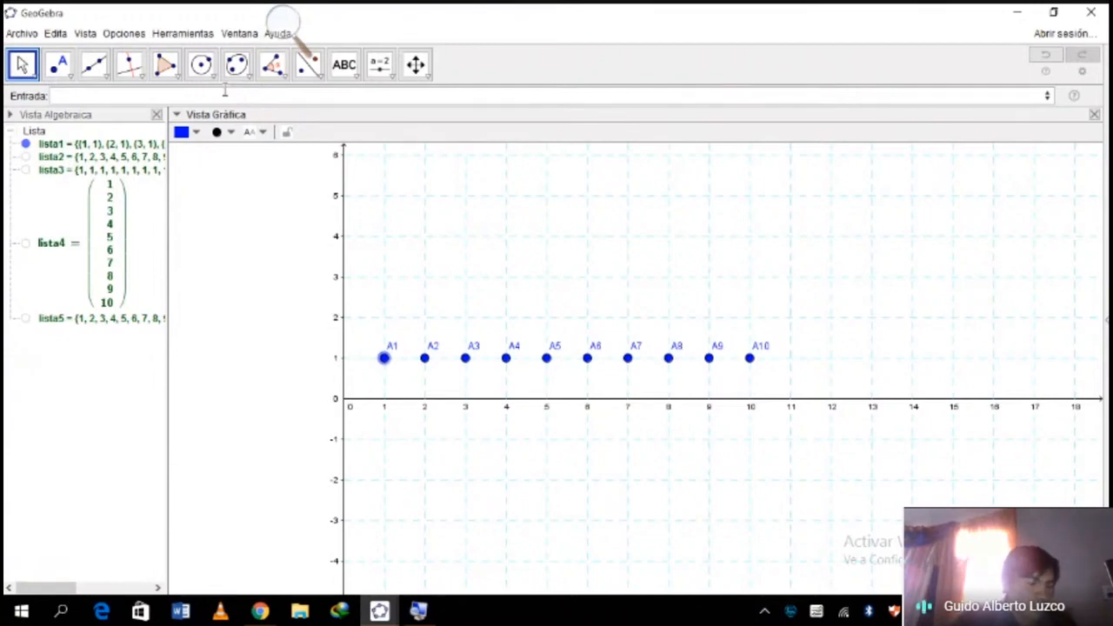
Create a frequency table of the flattened list with TablaFrecuencias[lista5], omitting the optional scale factor.
text(Tabl)
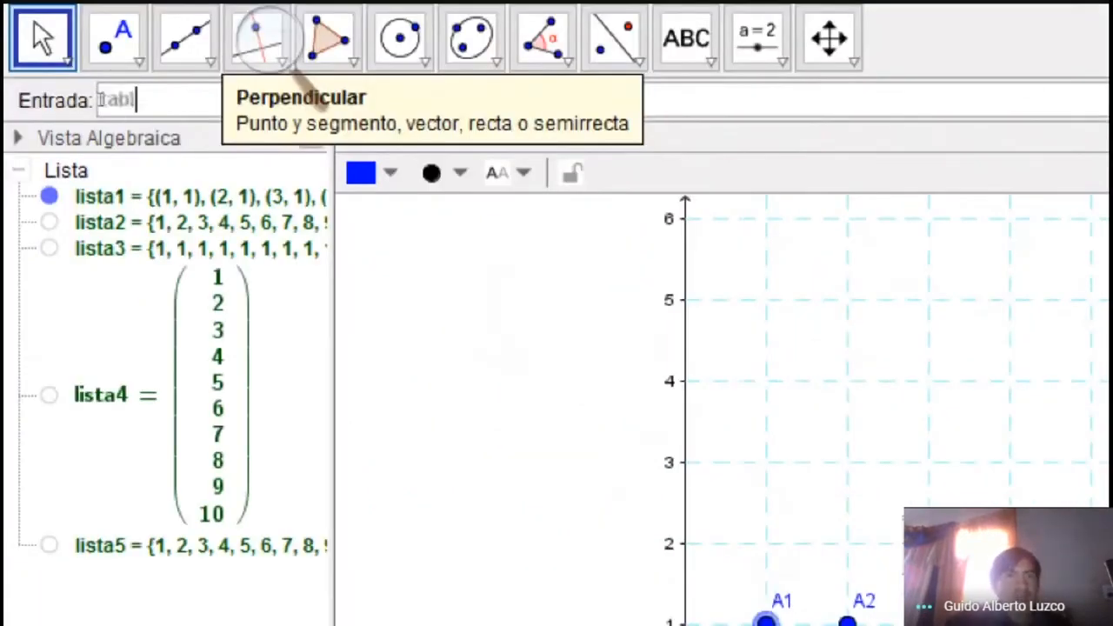
text(a)
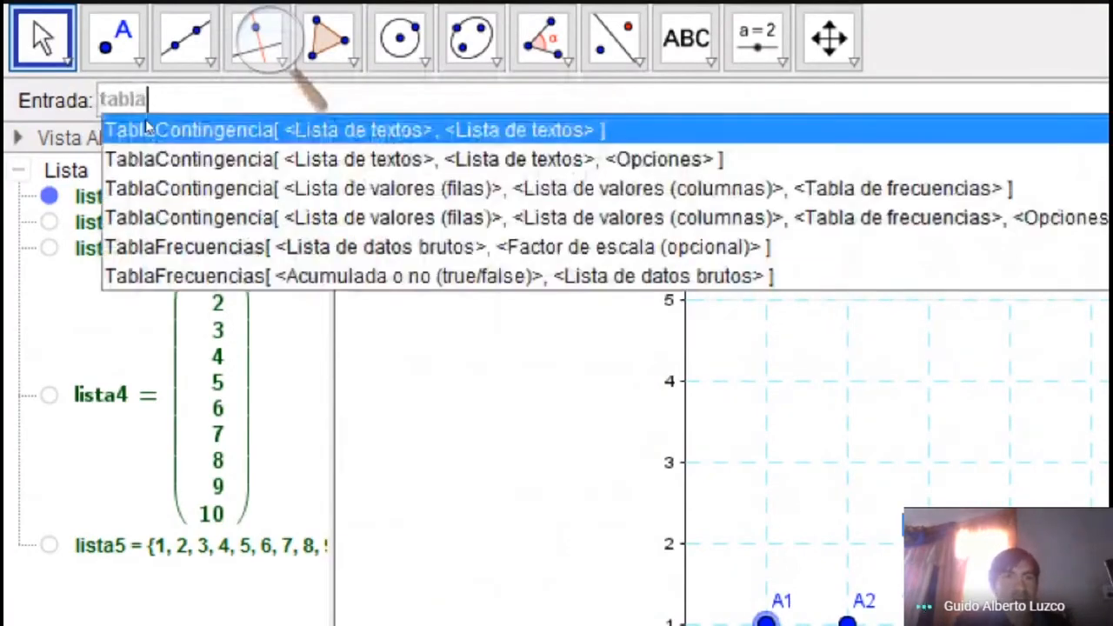
text(f)
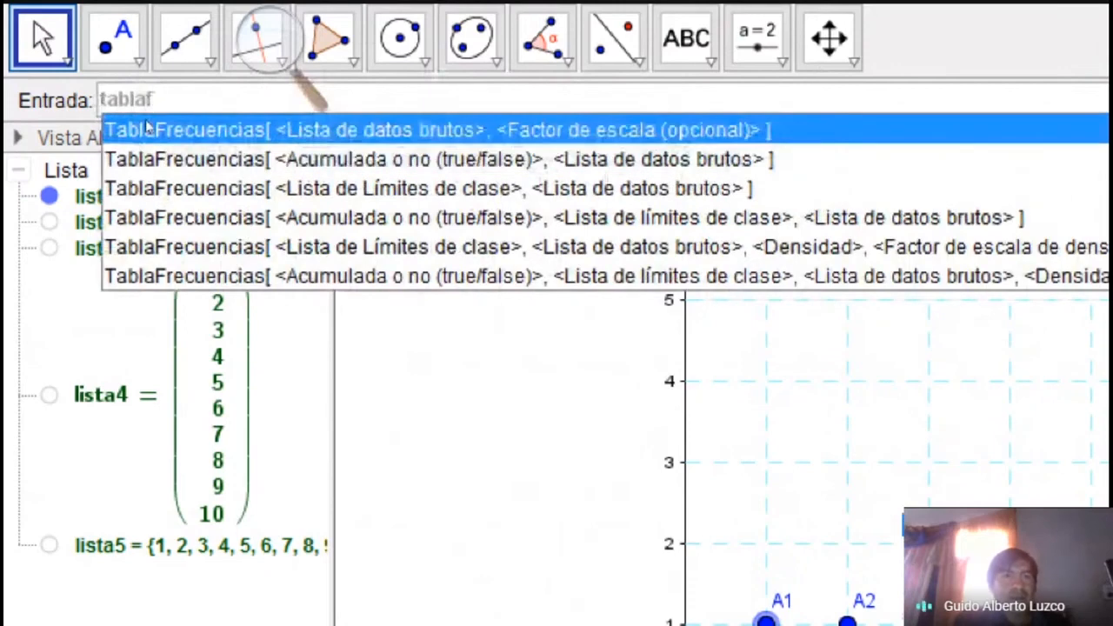
click(148, 129)
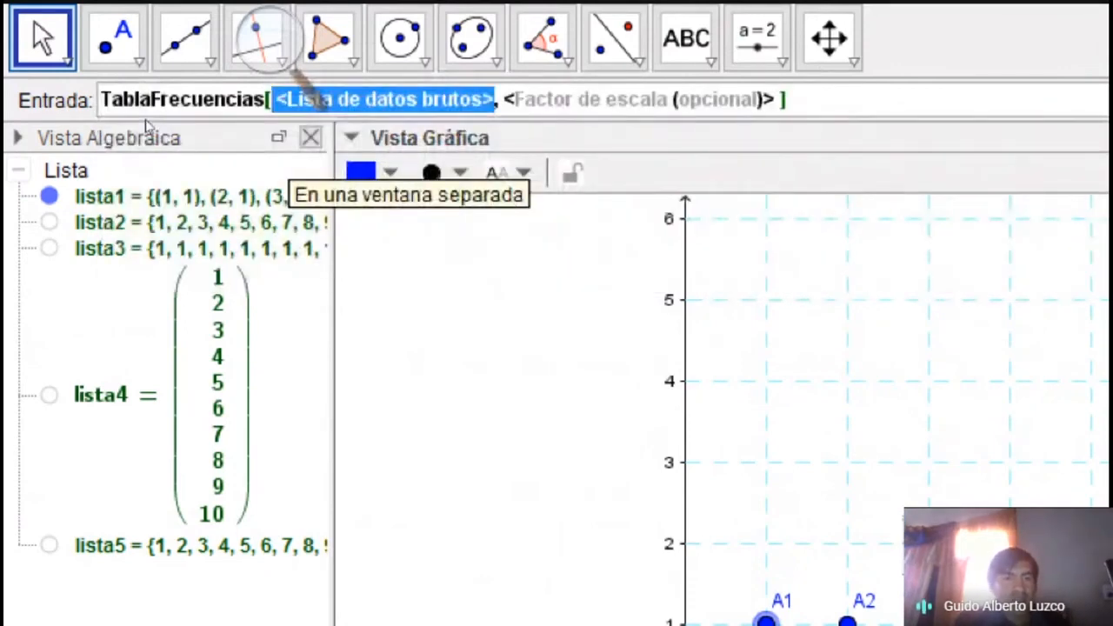
text(lista)
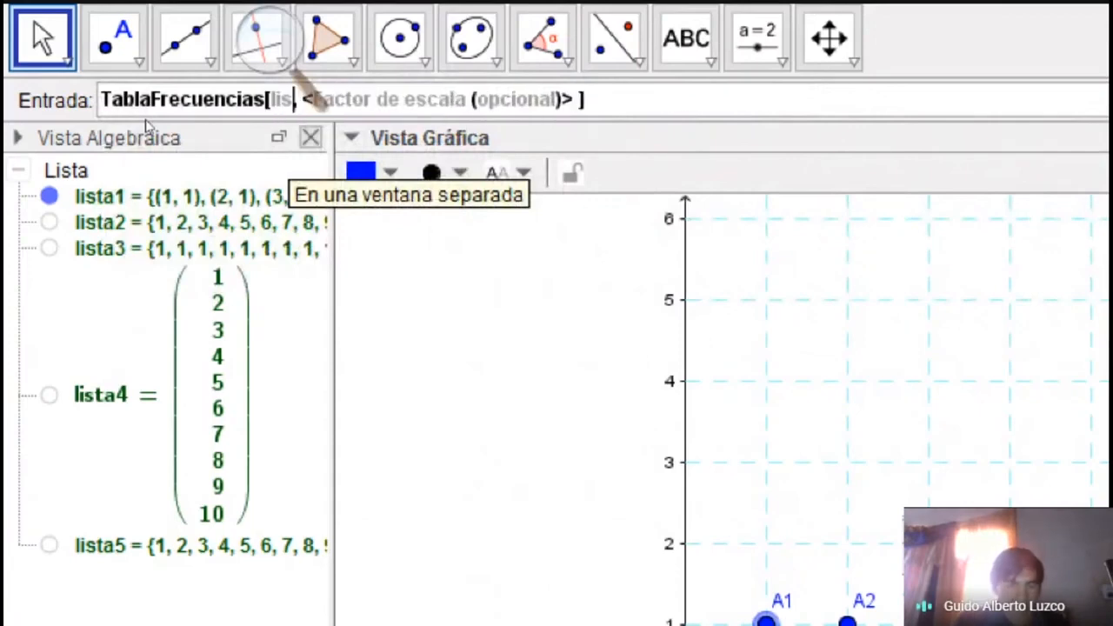
text(5)
key(Tab)
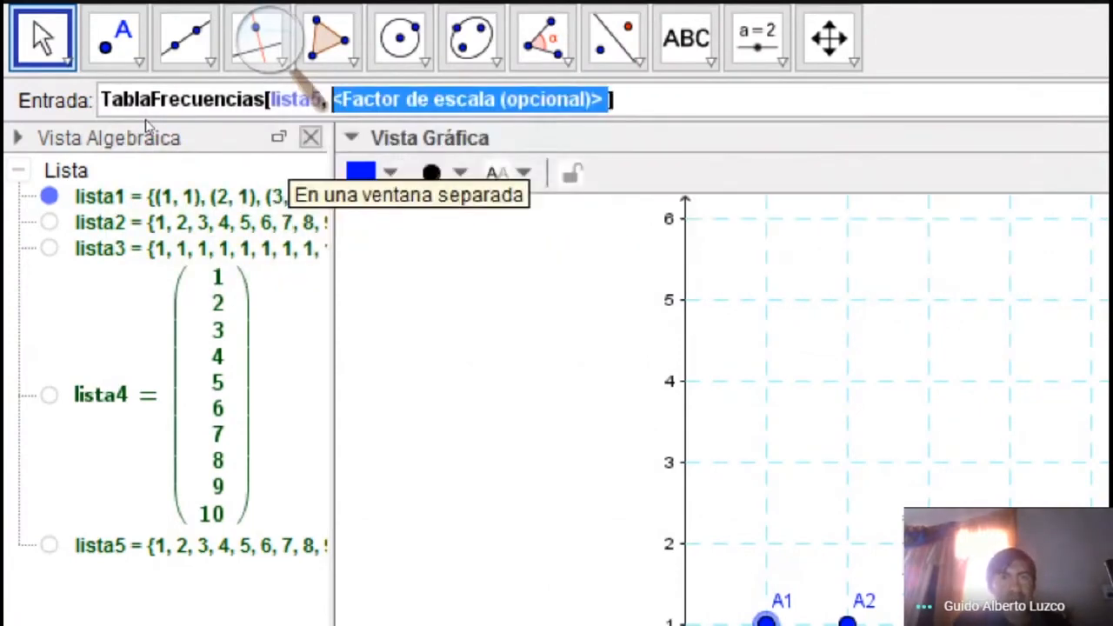
key(BackSpace)
key(BackSpace)
key(BackSpace)
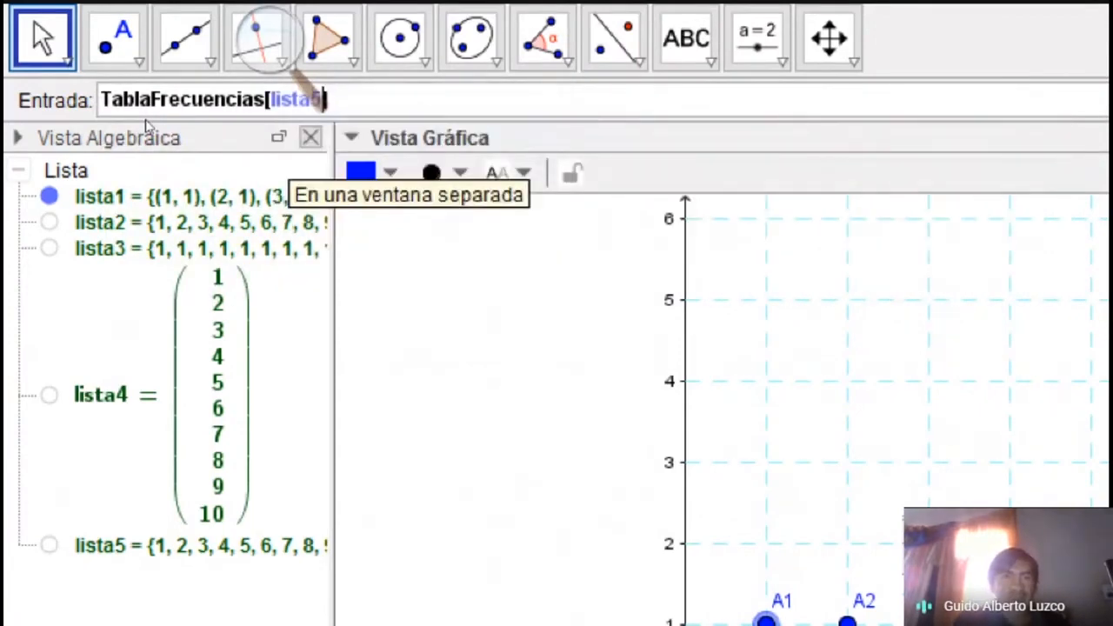
key(Return)
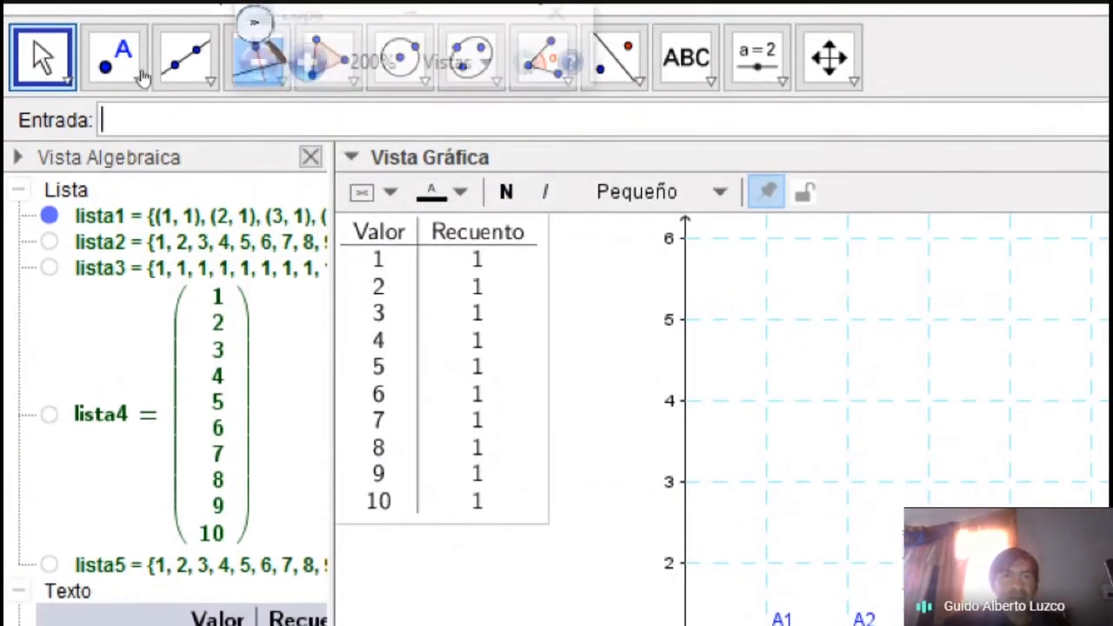
Move the frequency table slightly inward from the corner of the graphics view, keeping it beside the y-axis.
key(super+minus)
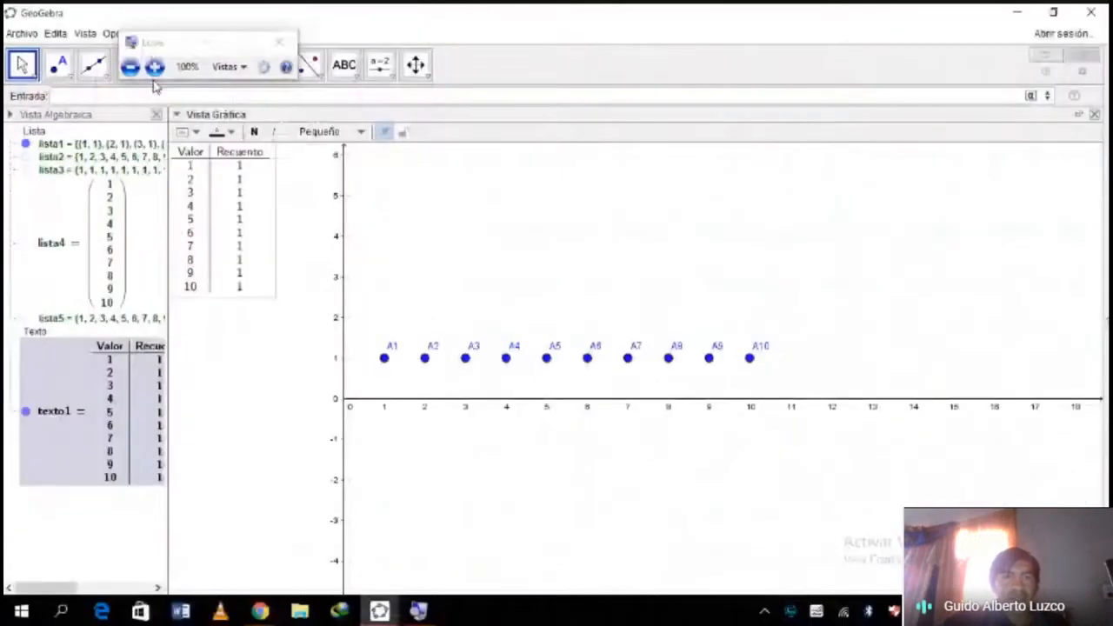
drag(206, 174, 232, 192)
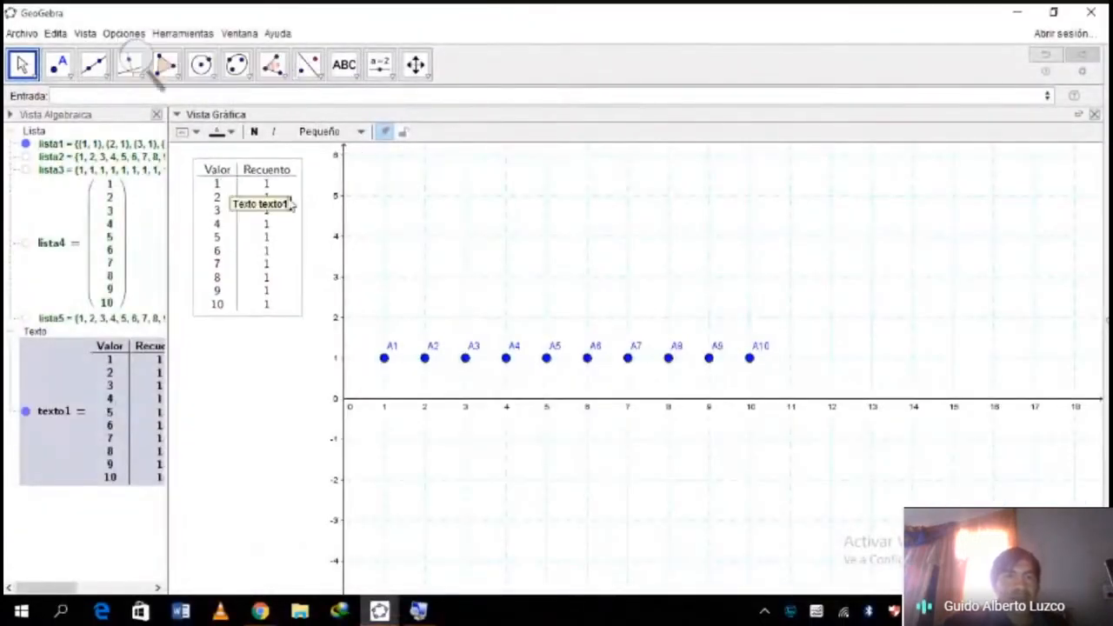
mouse_move(380, 366)
mouse_down()
mouse_move(389, 207)
mouse_move(397, 356)
mouse_move(390, 254)
mouse_move(385, 356)
mouse_up()
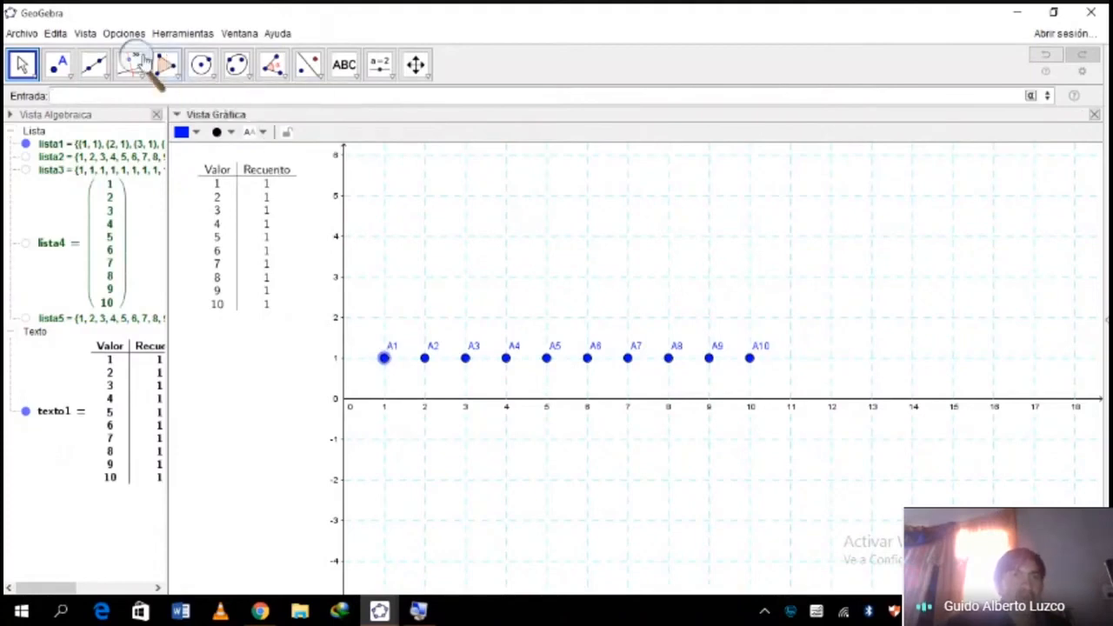
Create a bar chart from the flattened raw-data list with Barras[lista5, 0.5], omitting the optional vertical scale factor.
click(139, 63)
click(154, 67)
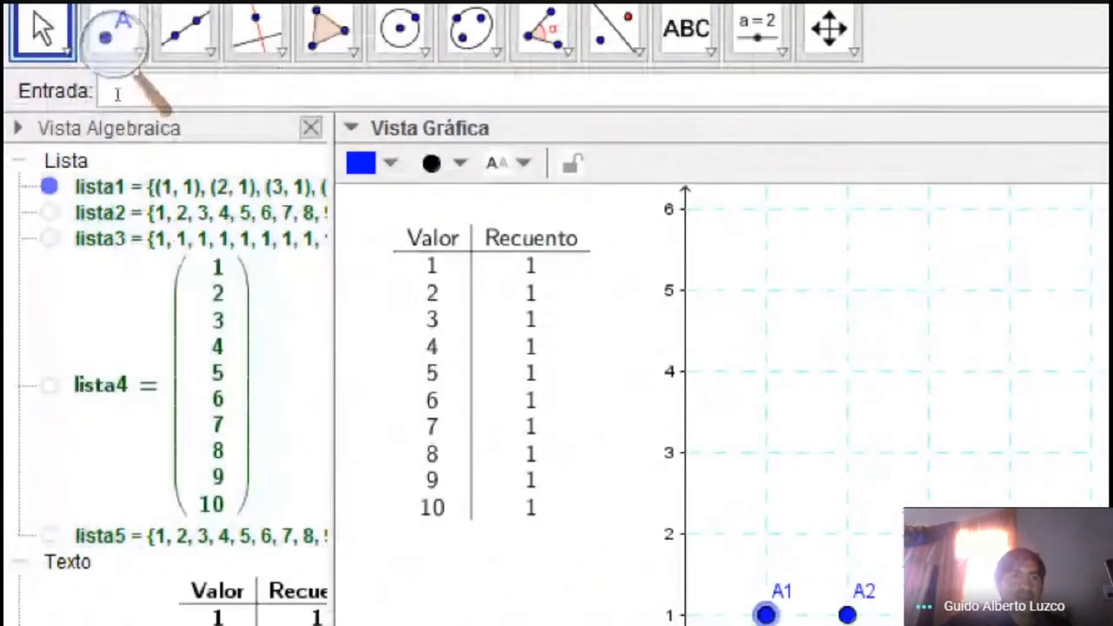
click(117, 94)
text(ba)
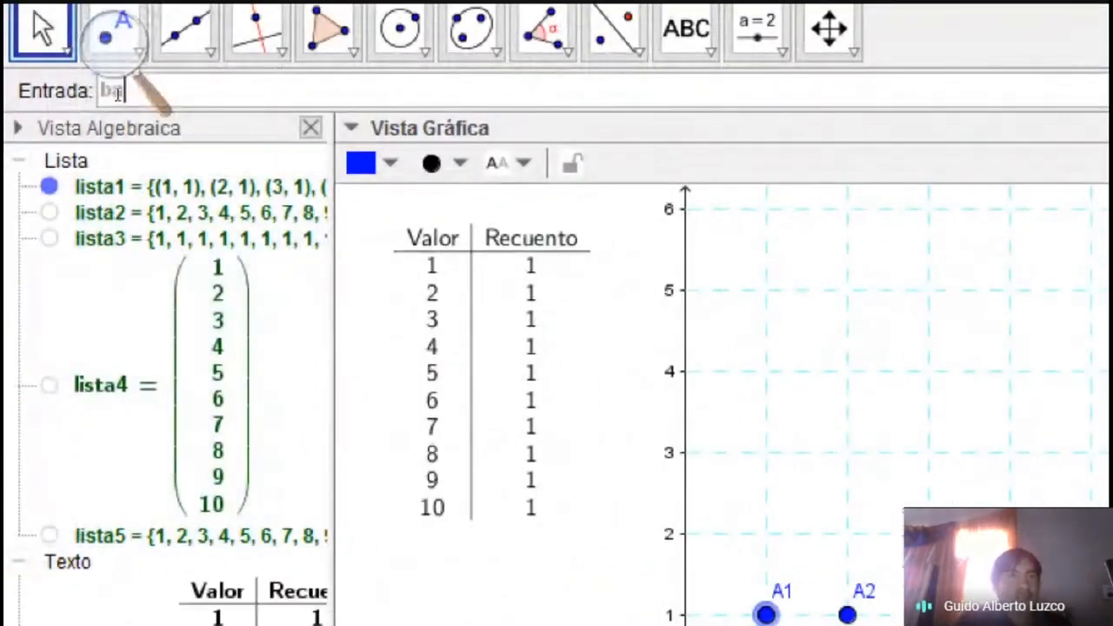
text(rras)
key(Up)
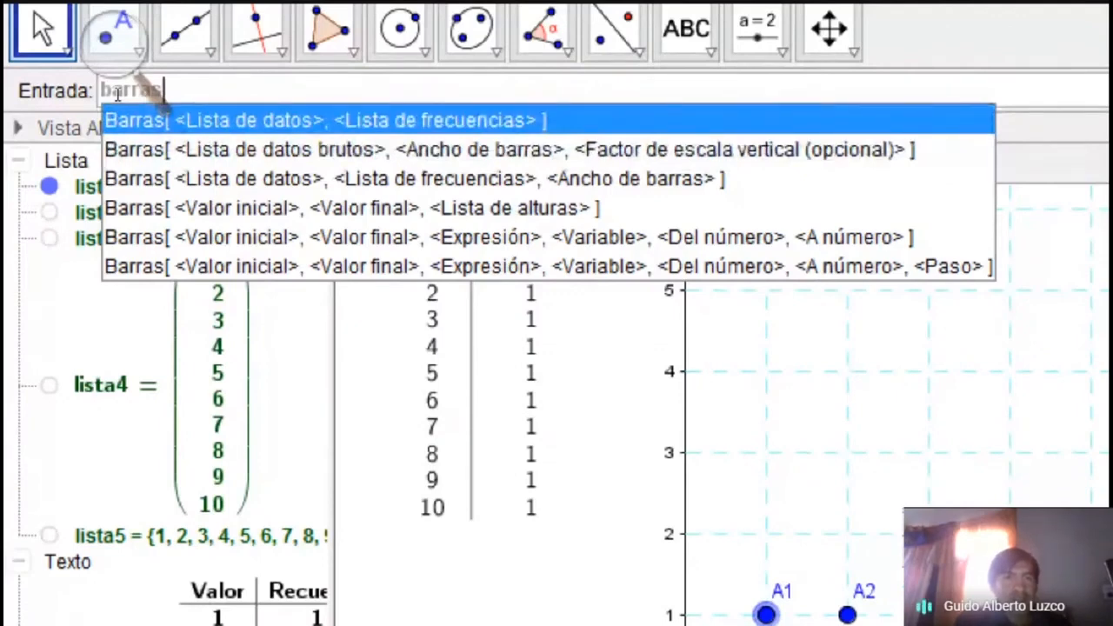
key(Down)
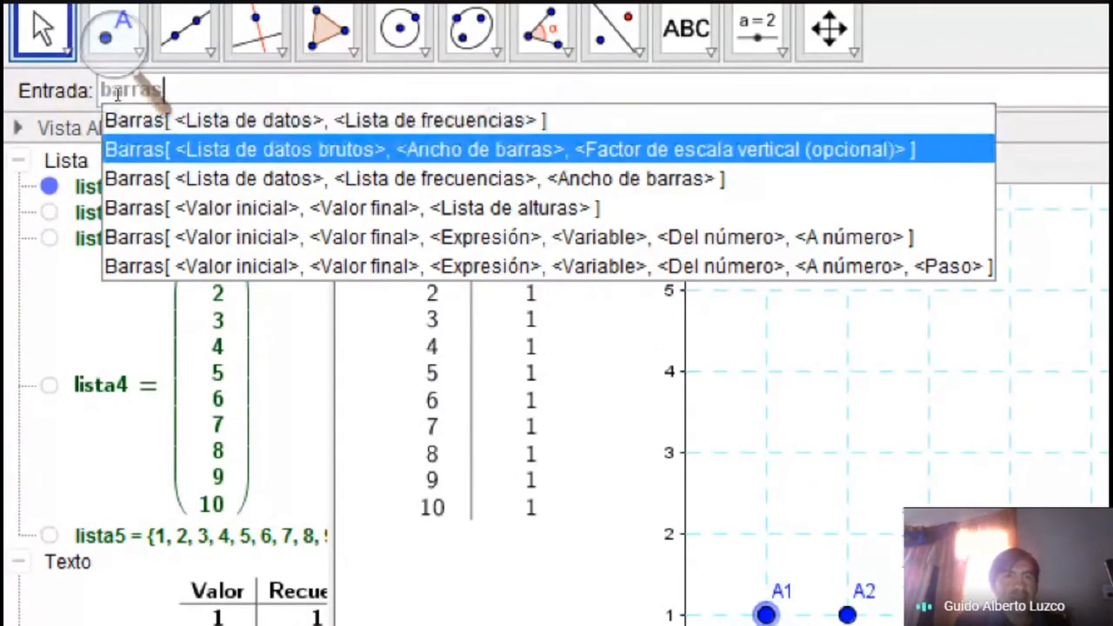
key(Return)
key(BackSpace)
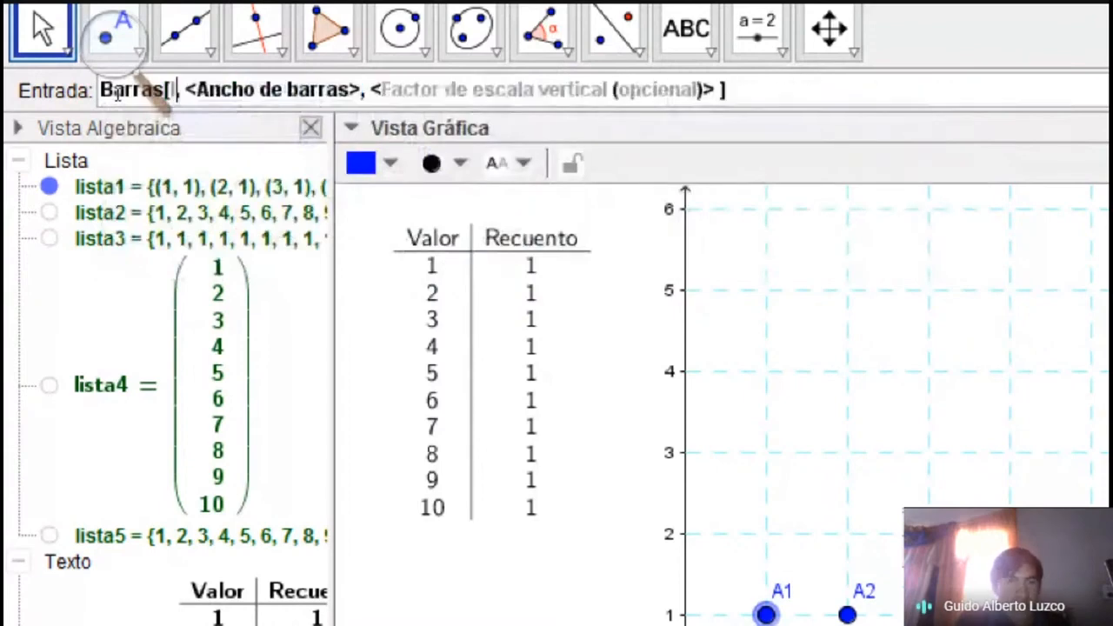
text(lista)
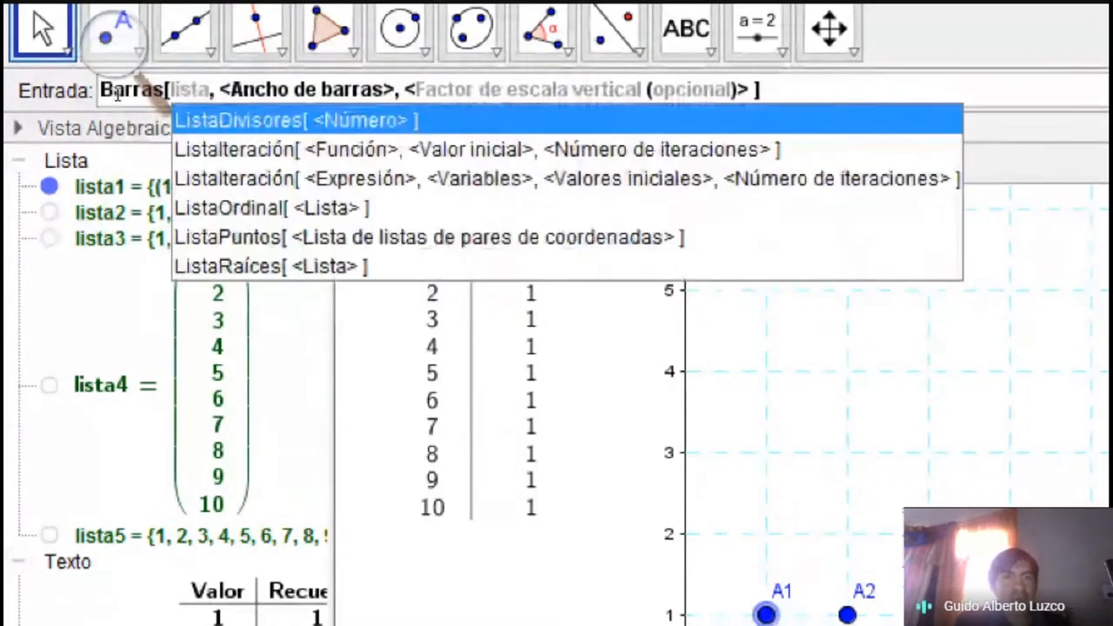
text(5)
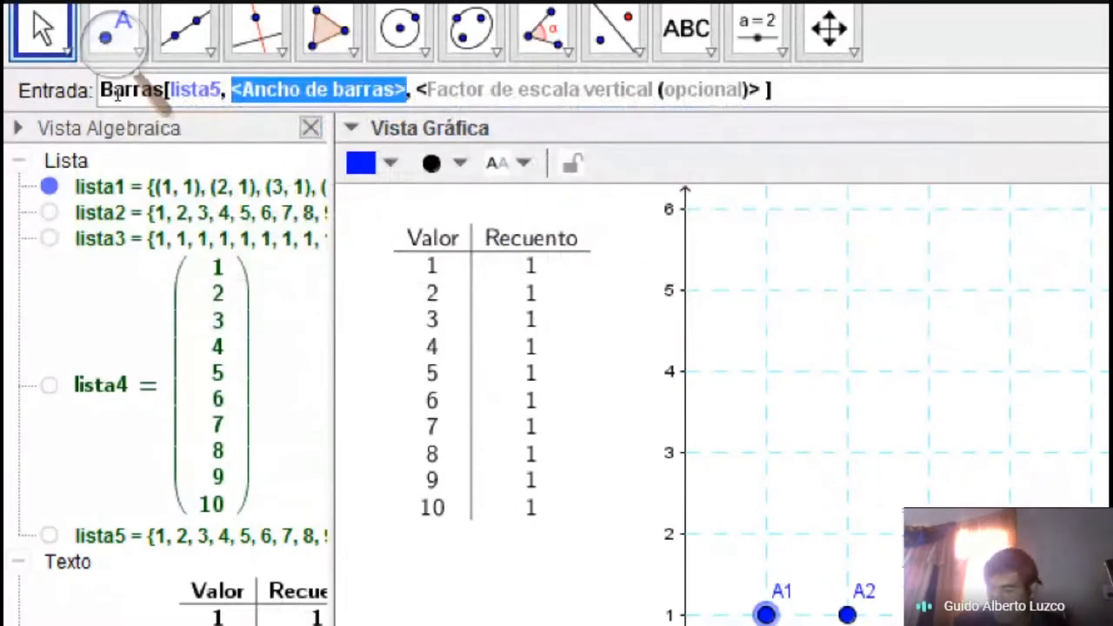
text(0.5)
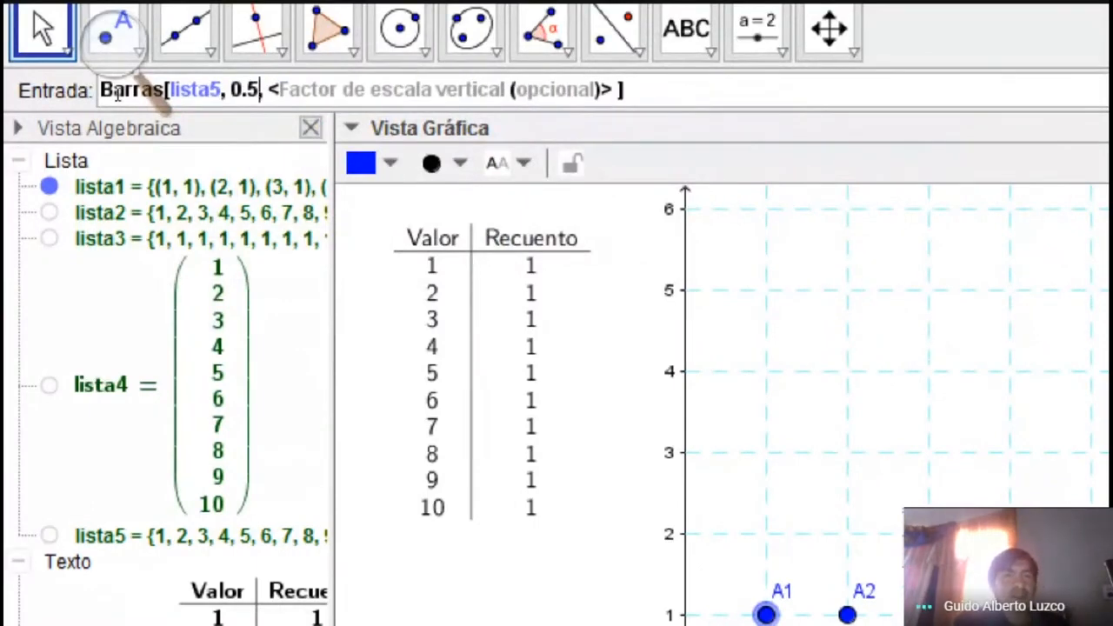
key(Tab)
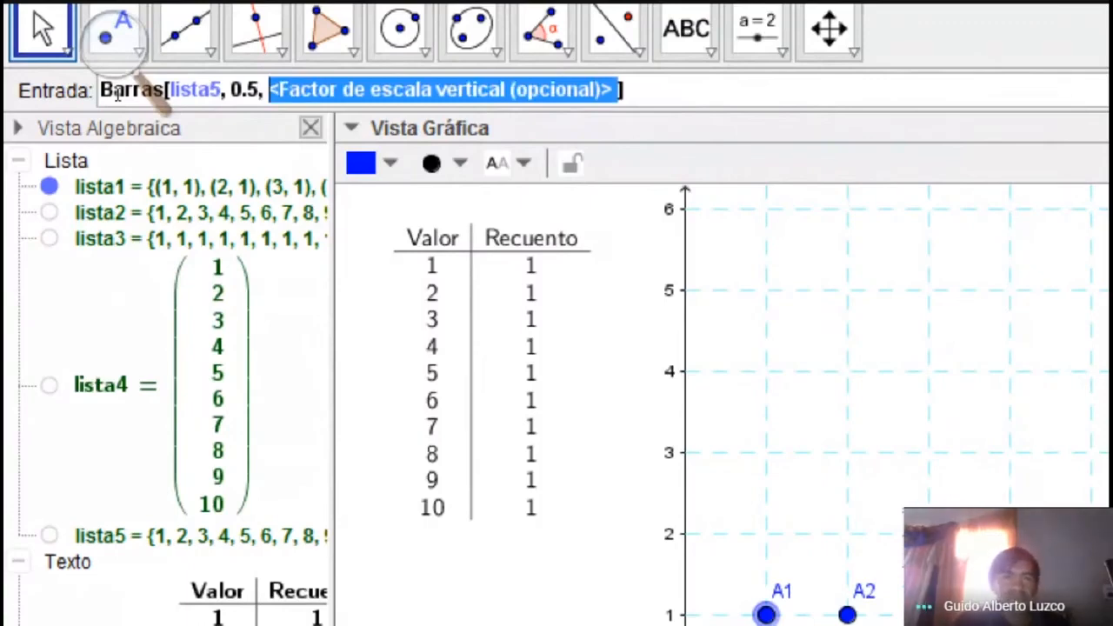
key(BackSpace)
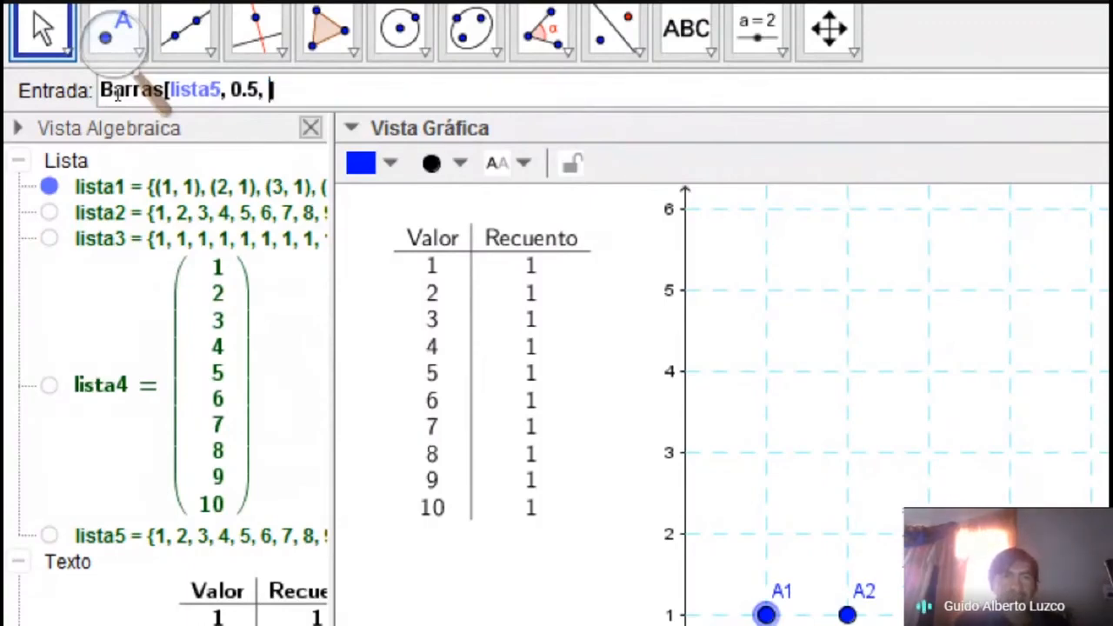
key(BackSpace)
key(BackSpace)
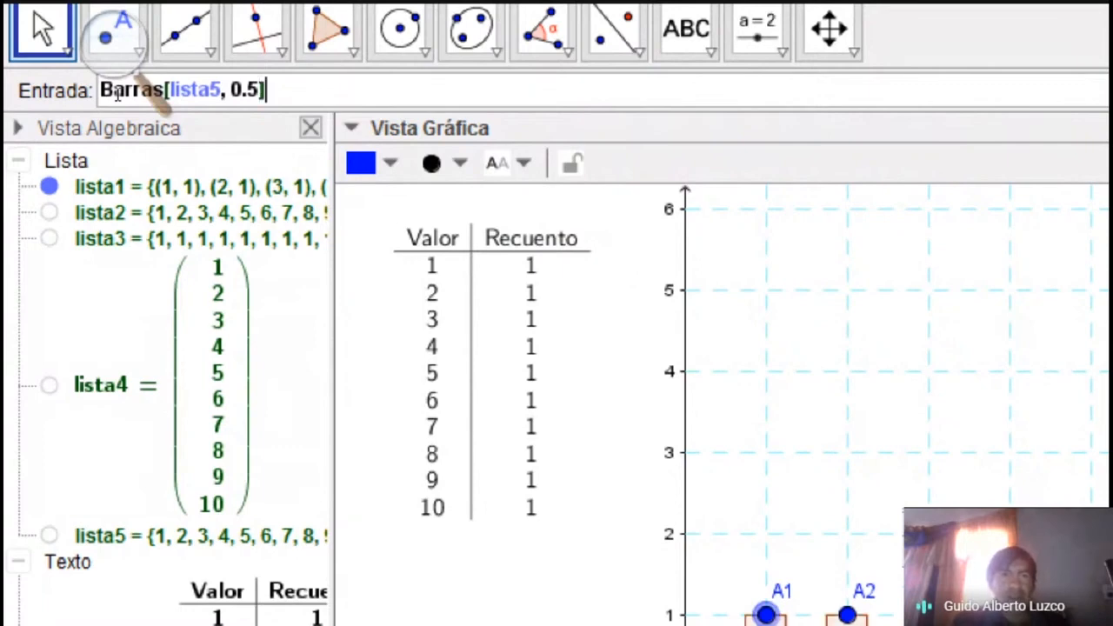
key(Return)
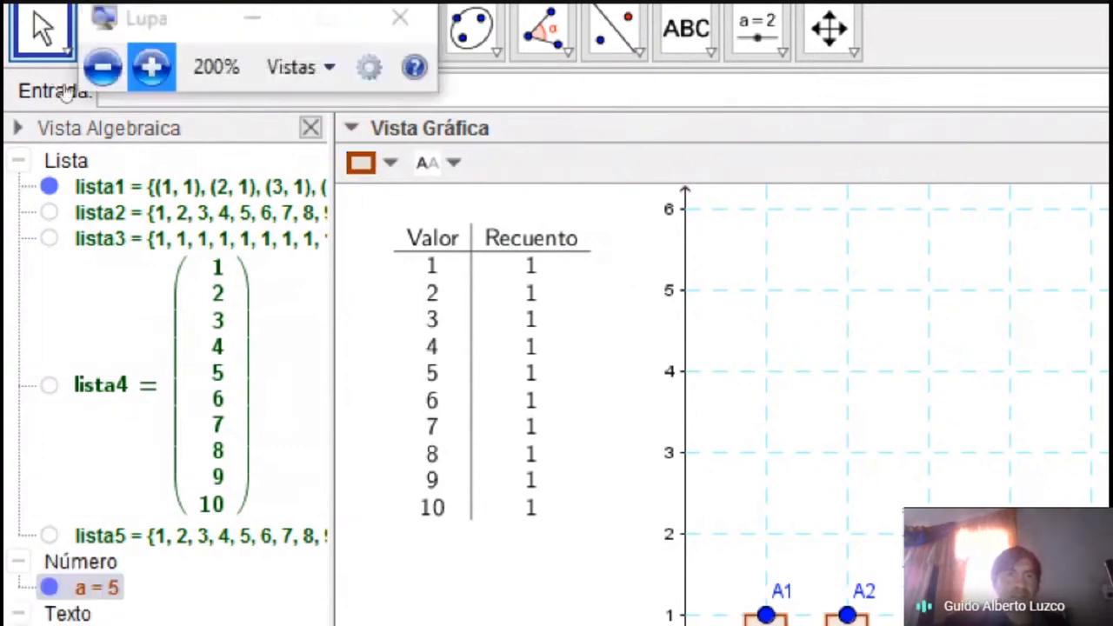
Try moving point A1 upward to test the bar chart.
key(super+minus)
key(super+minus)
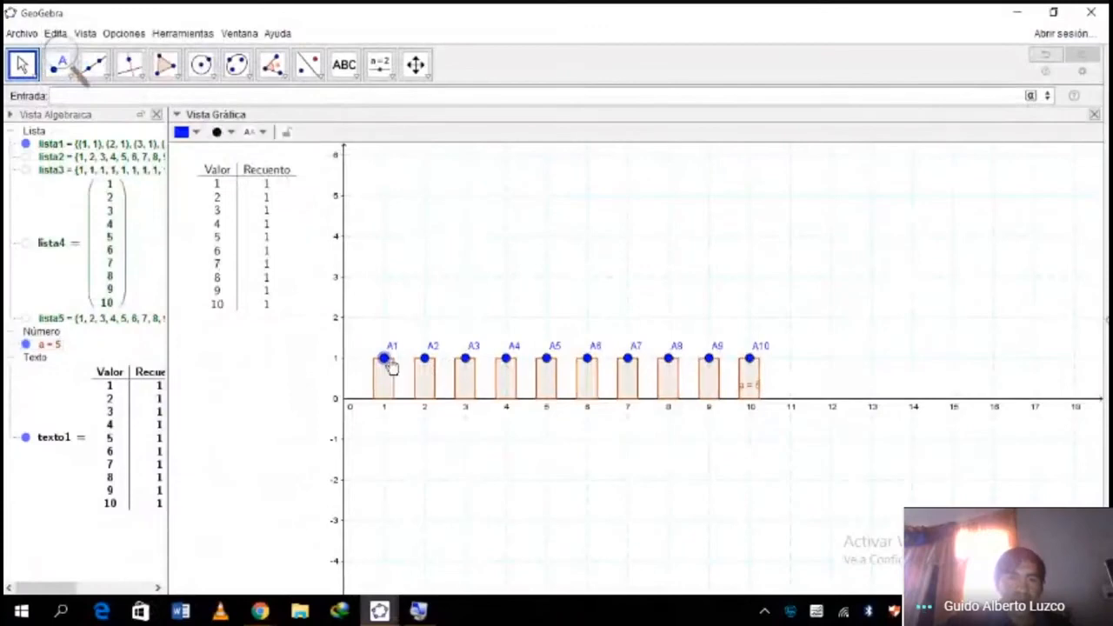
mouse_move(389, 361)
mouse_down()
mouse_move(395, 218)
mouse_move(392, 363)
mouse_move(391, 233)
mouse_move(392, 348)
mouse_up()
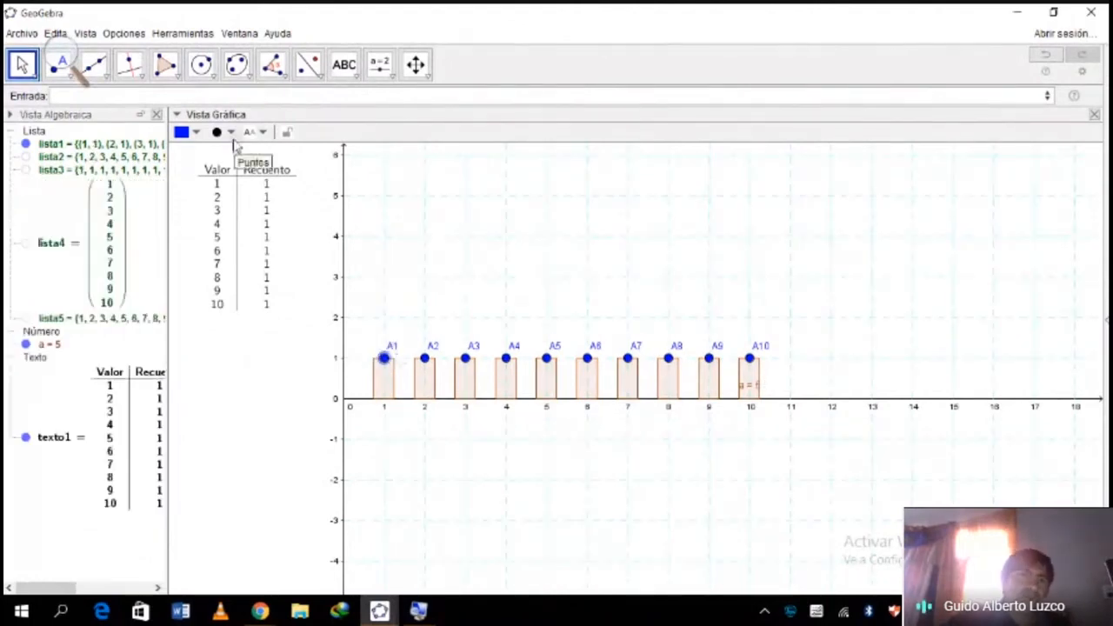
Create a box plot of the flattened list below the x-axis with DiagramaCaja[-2, 0.5, lista5].
click(240, 96)
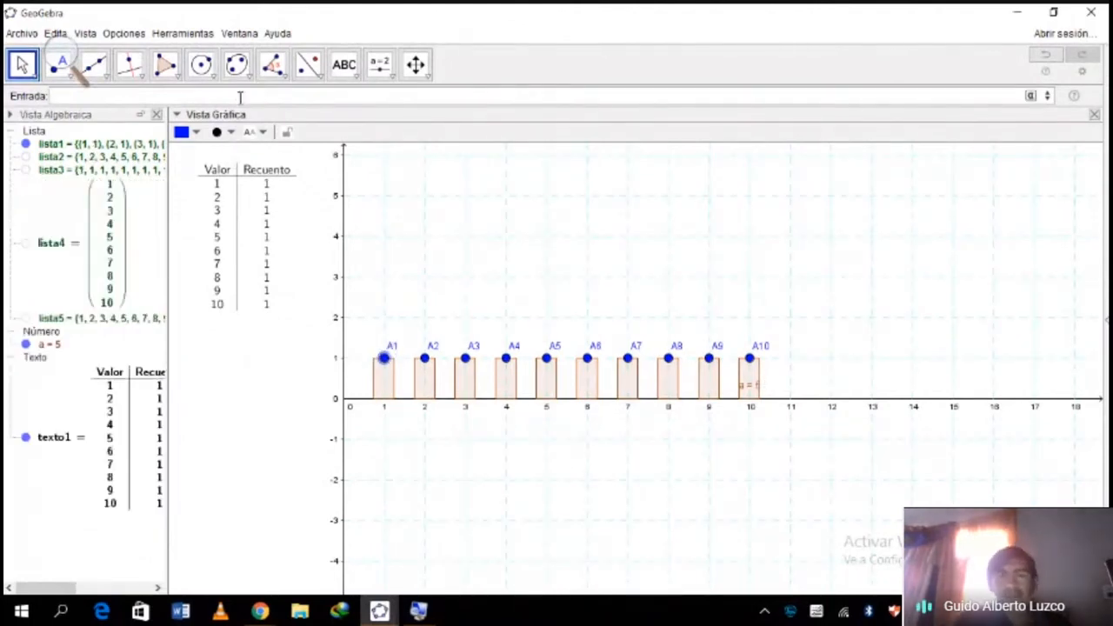
text(ila)
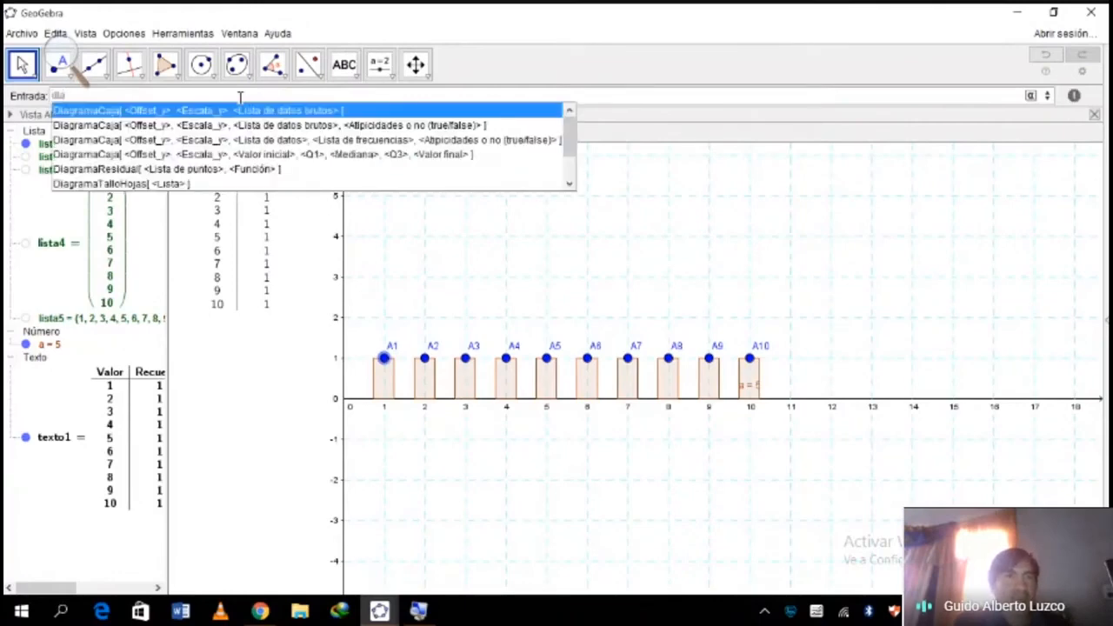
key(Down)
key(Up)
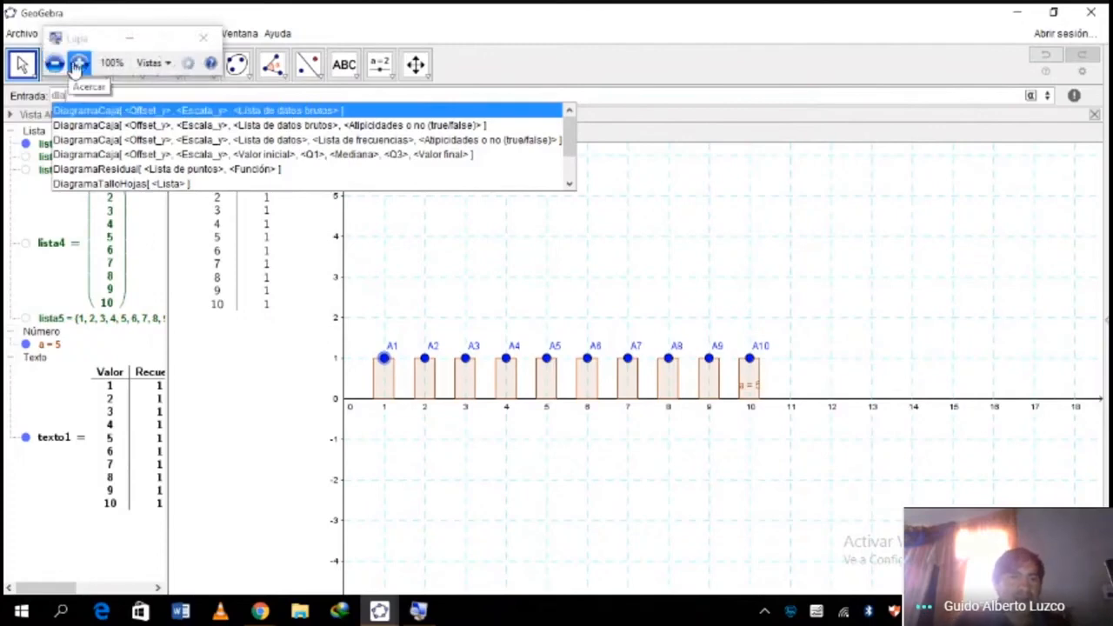
click(78, 65)
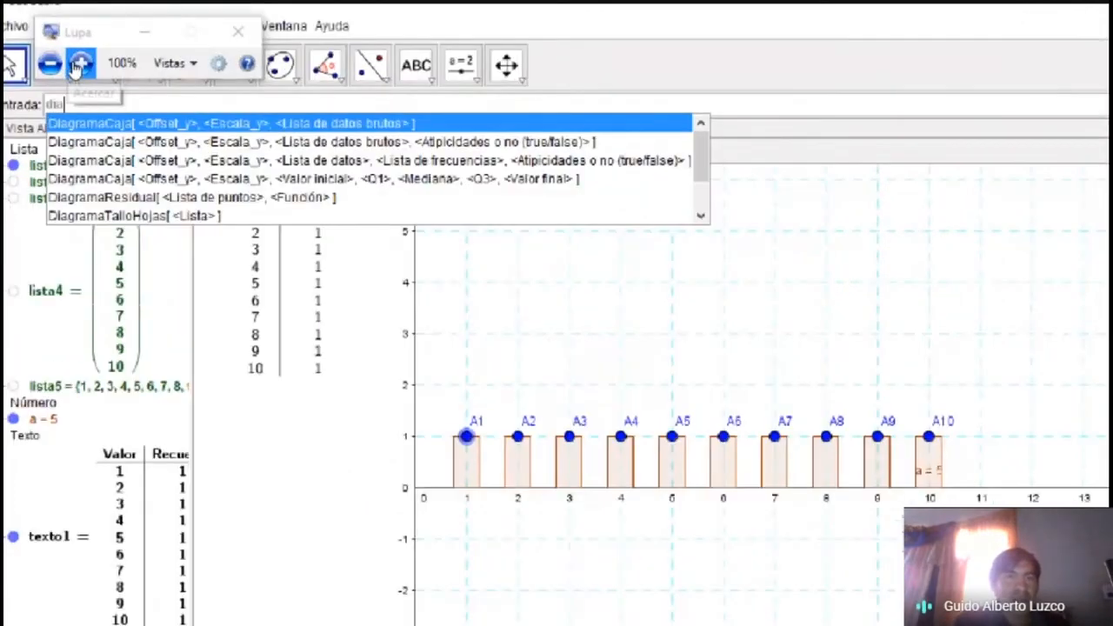
click(78, 64)
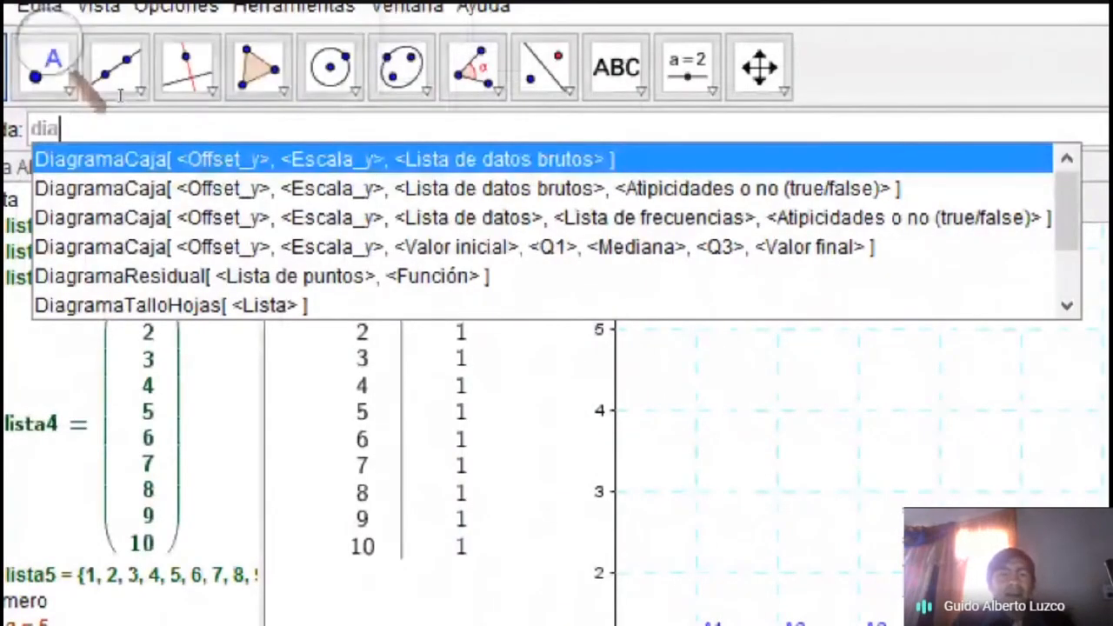
key(Return)
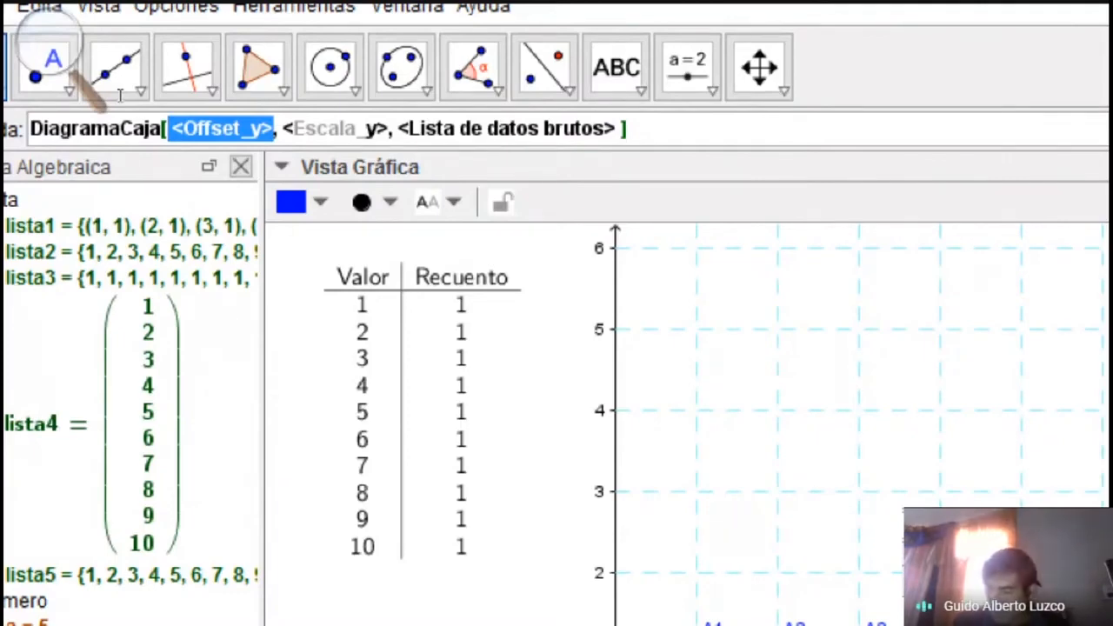
text(-2)
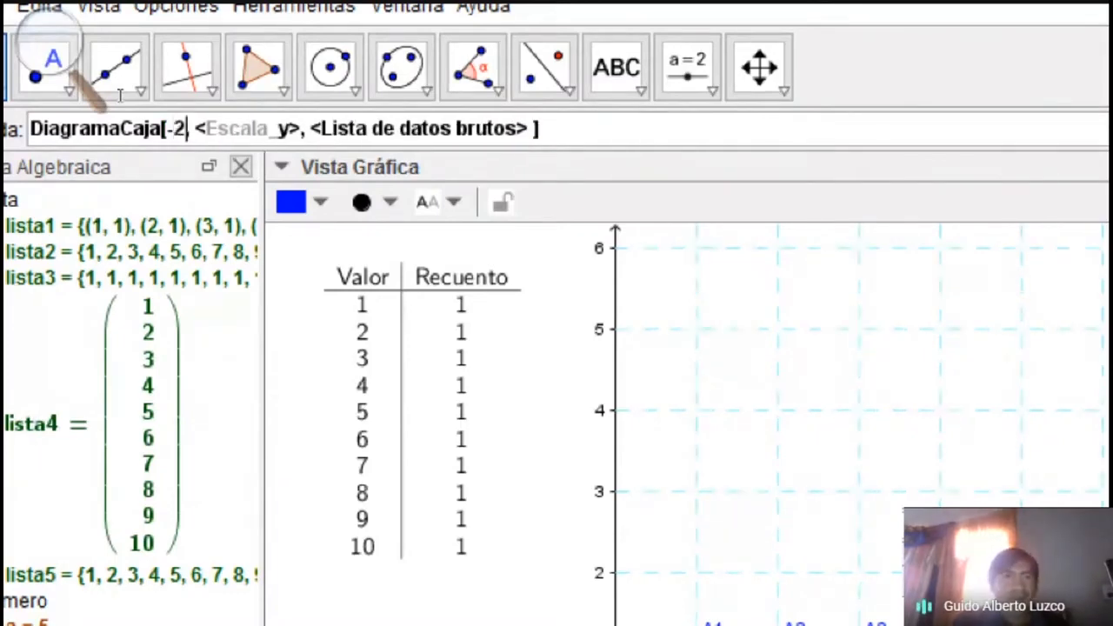
key(Tab)
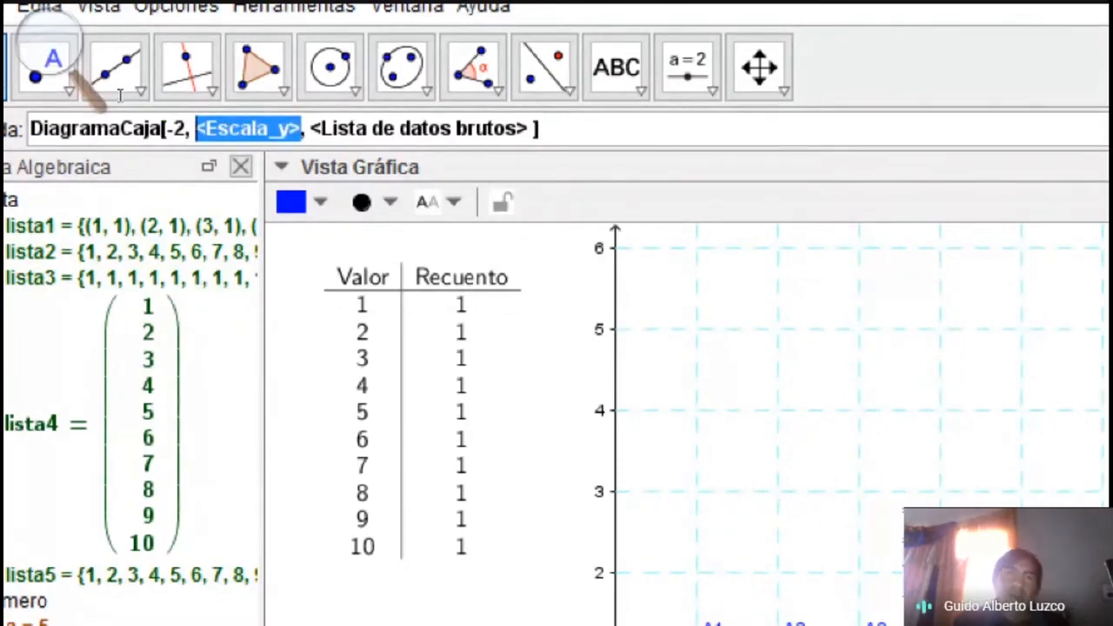
text(0.5)
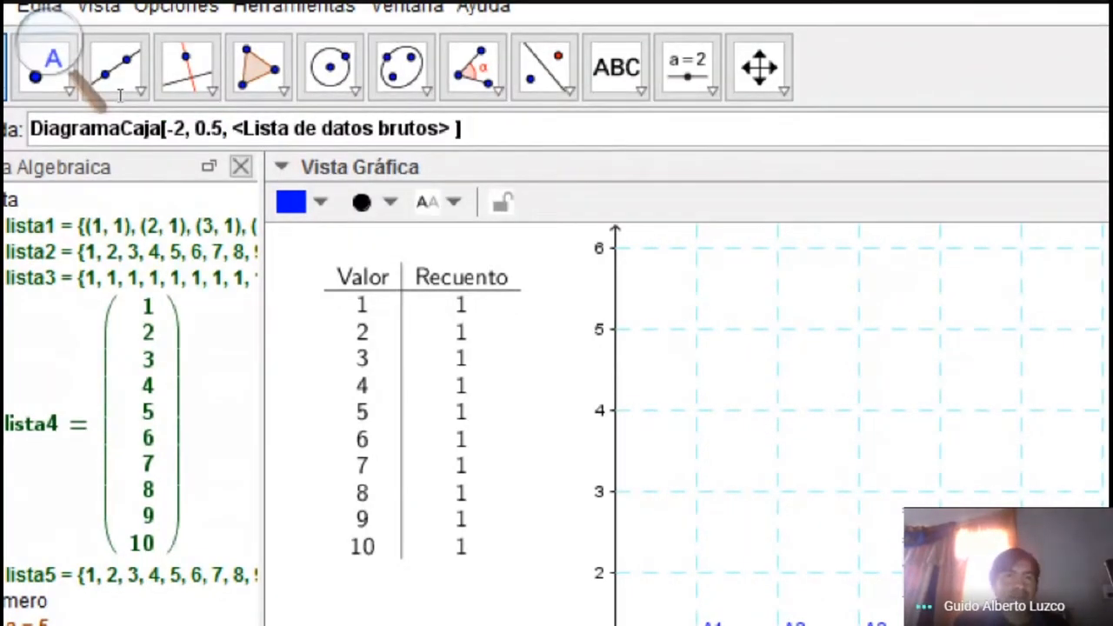
key(Tab)
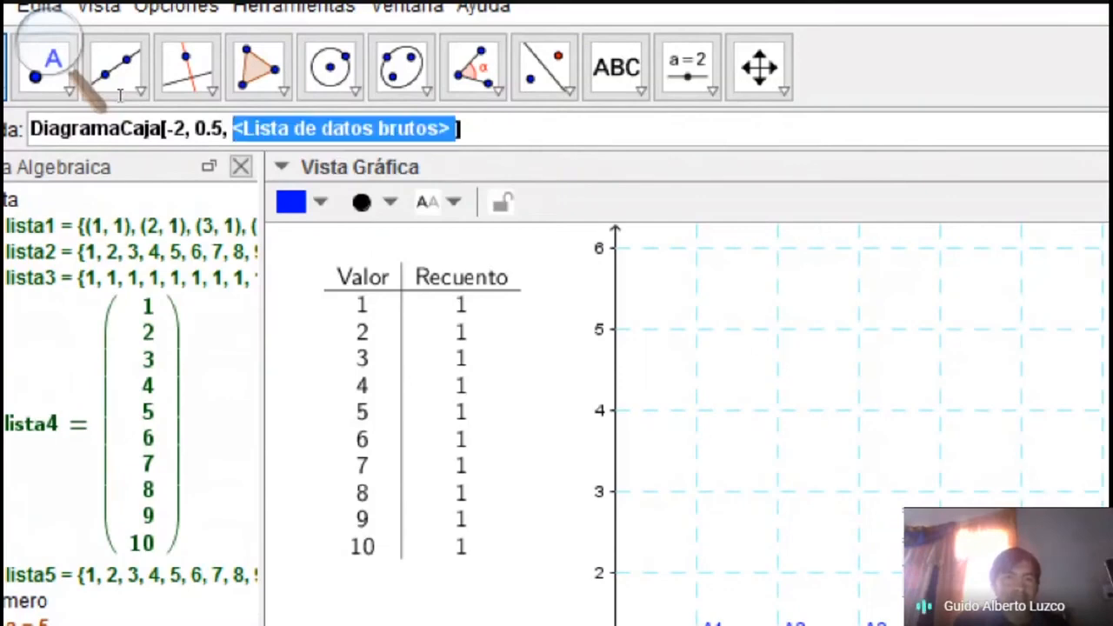
text(lista)
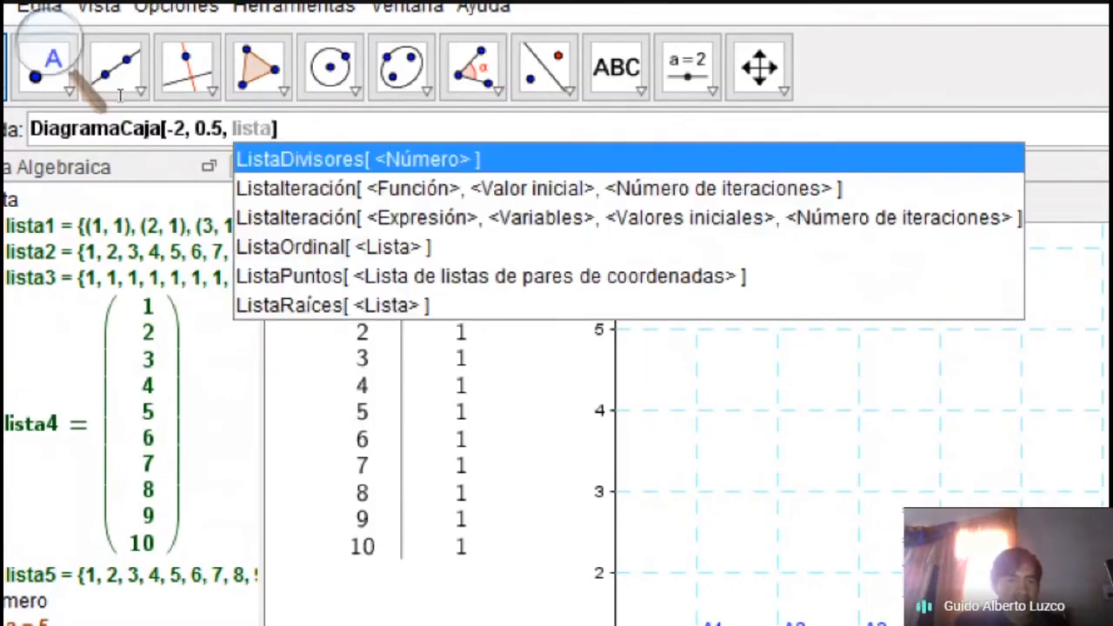
text(5)
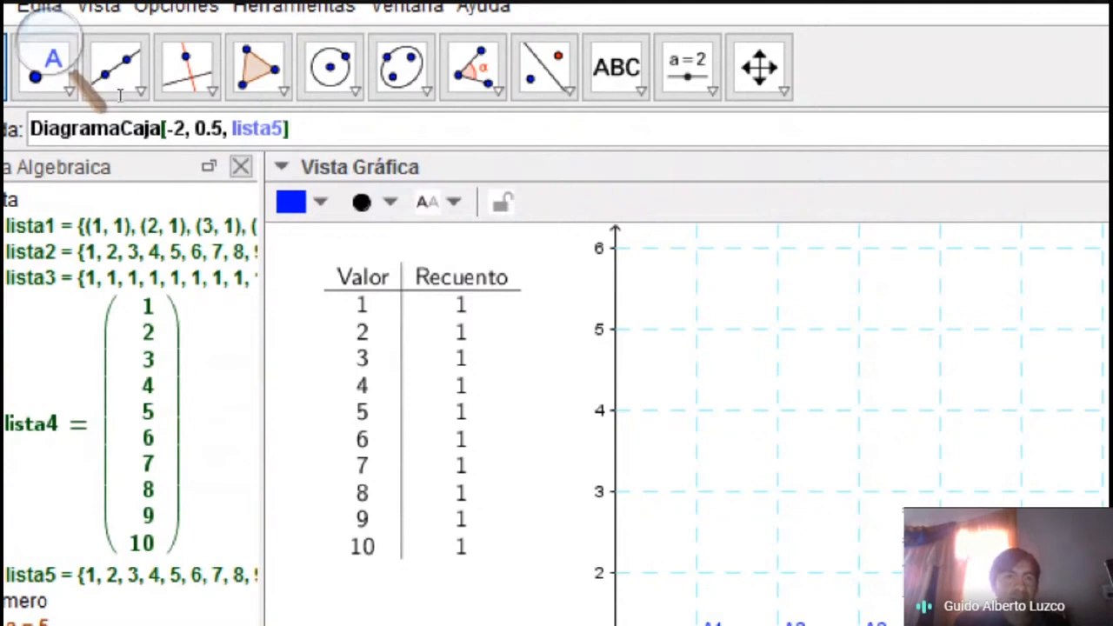
key(Return)
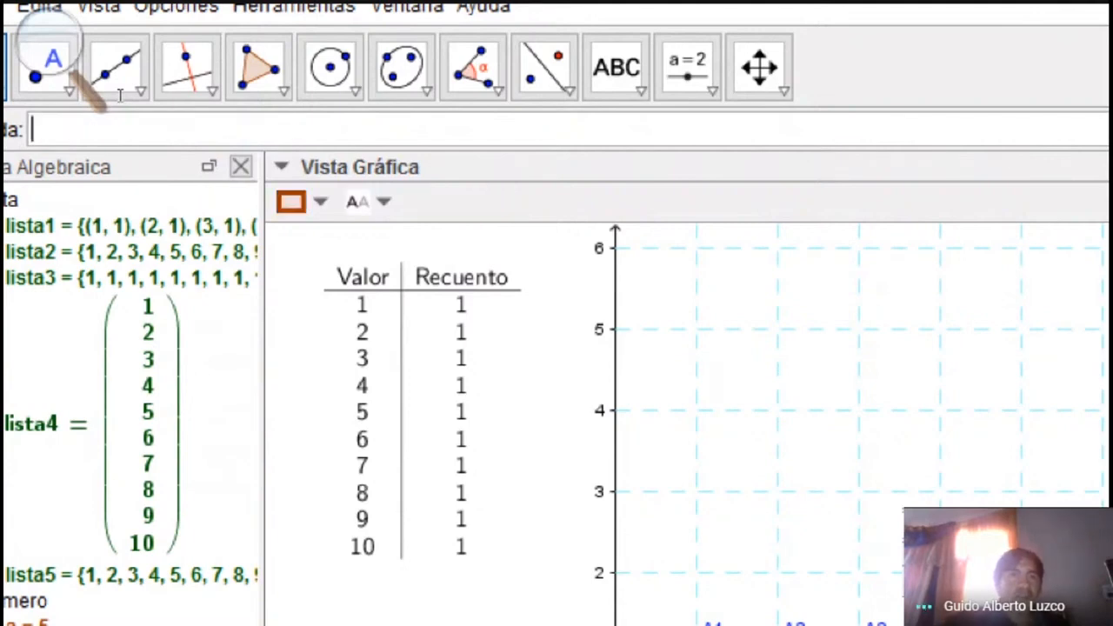
Raise points A3, A6 and A8 to height 3, A4 to 4, and A2, A5, A7 and A9 to 2.
key(super+minus)
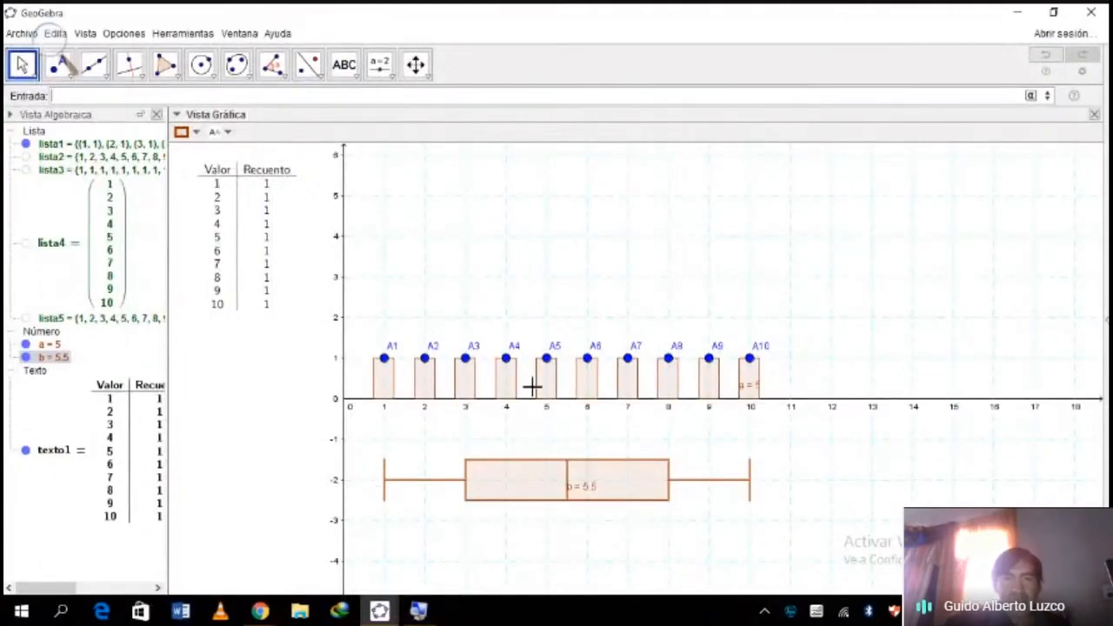
click(511, 366)
drag(513, 369, 515, 285)
drag(546, 360, 544, 332)
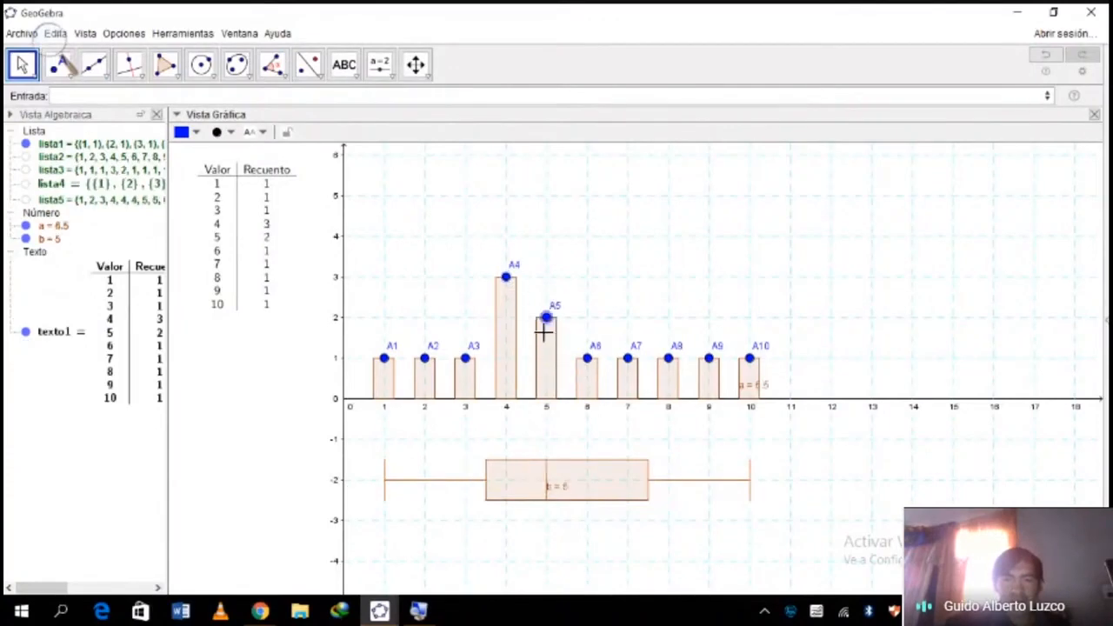
drag(627, 358, 627, 318)
drag(668, 357, 671, 280)
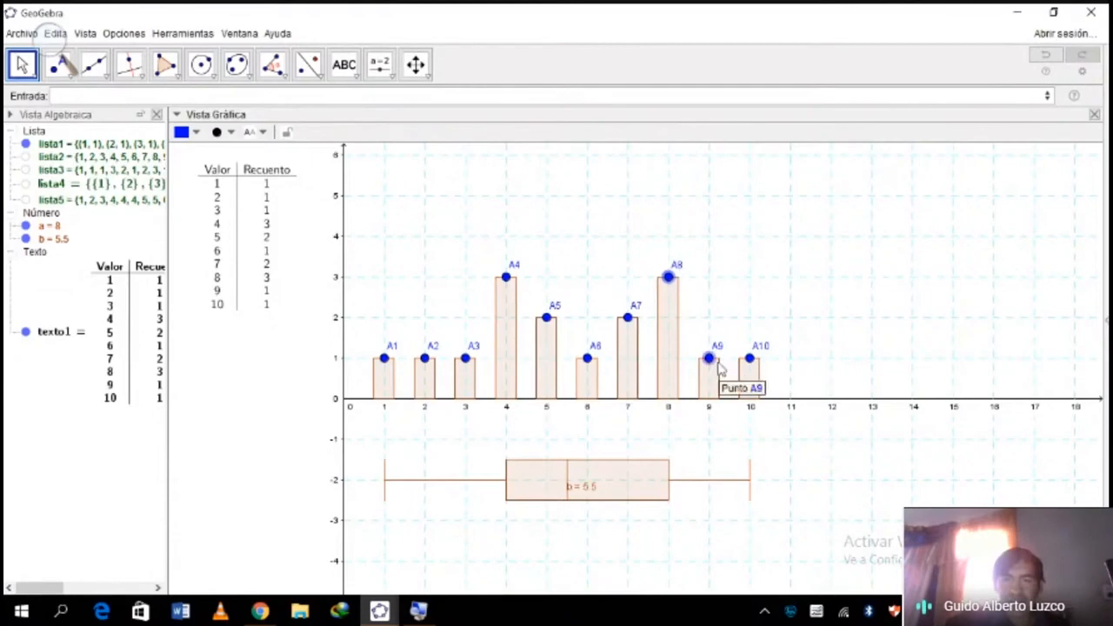
drag(710, 370, 711, 346)
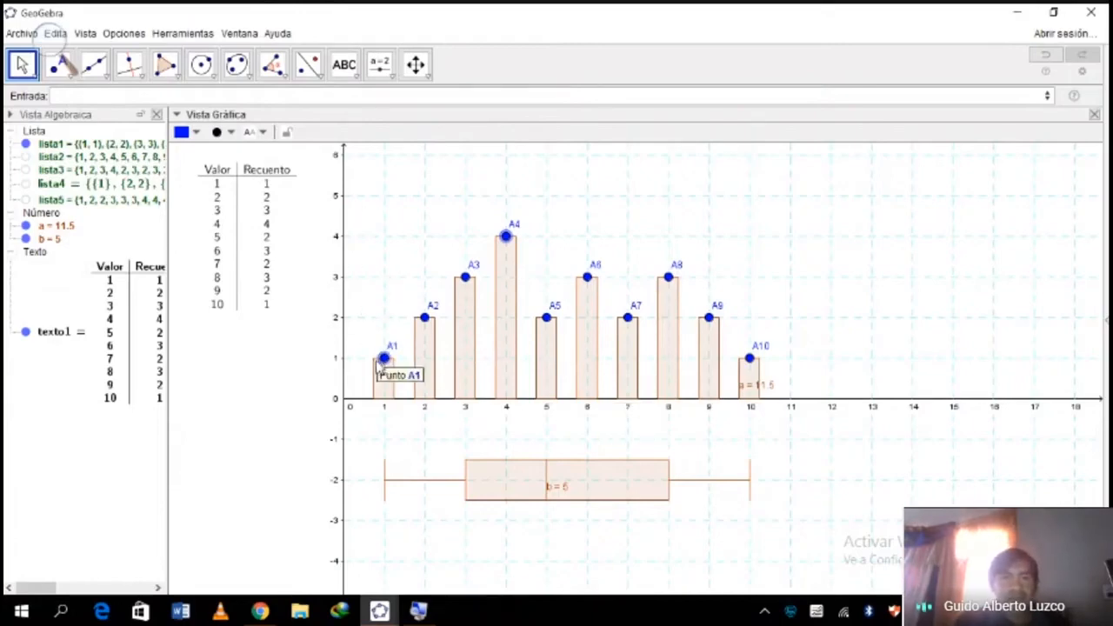
Colour A1 red, A2 orange, A3, A4 and A10 yellow-green, A5 dark green, A6 indigo, A7 and A8 brown, and A9 dark red.
click(195, 132)
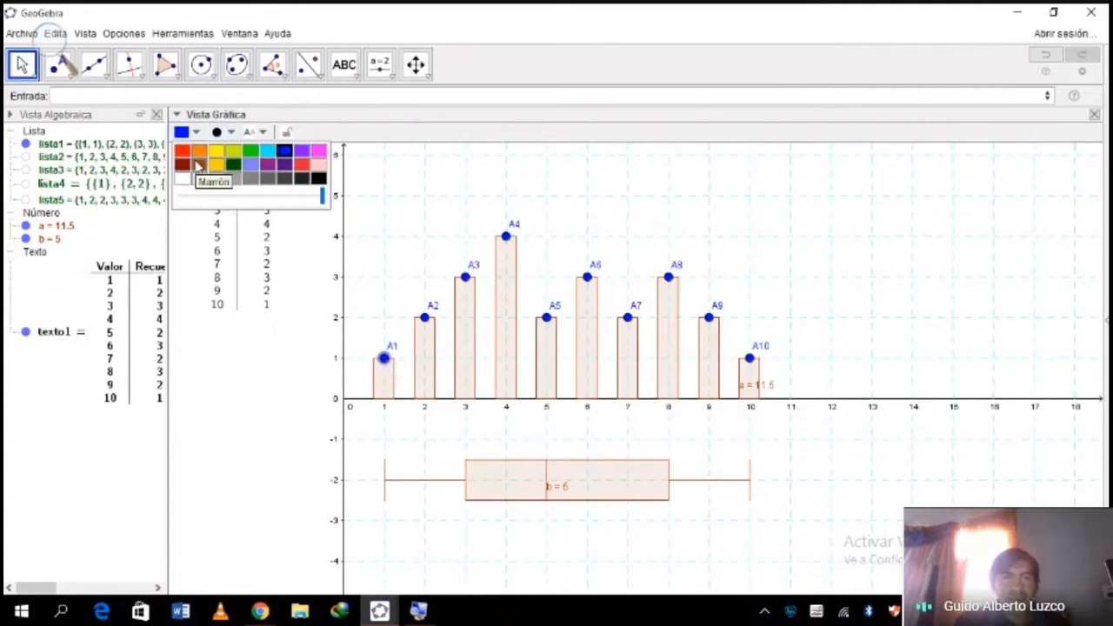
click(182, 150)
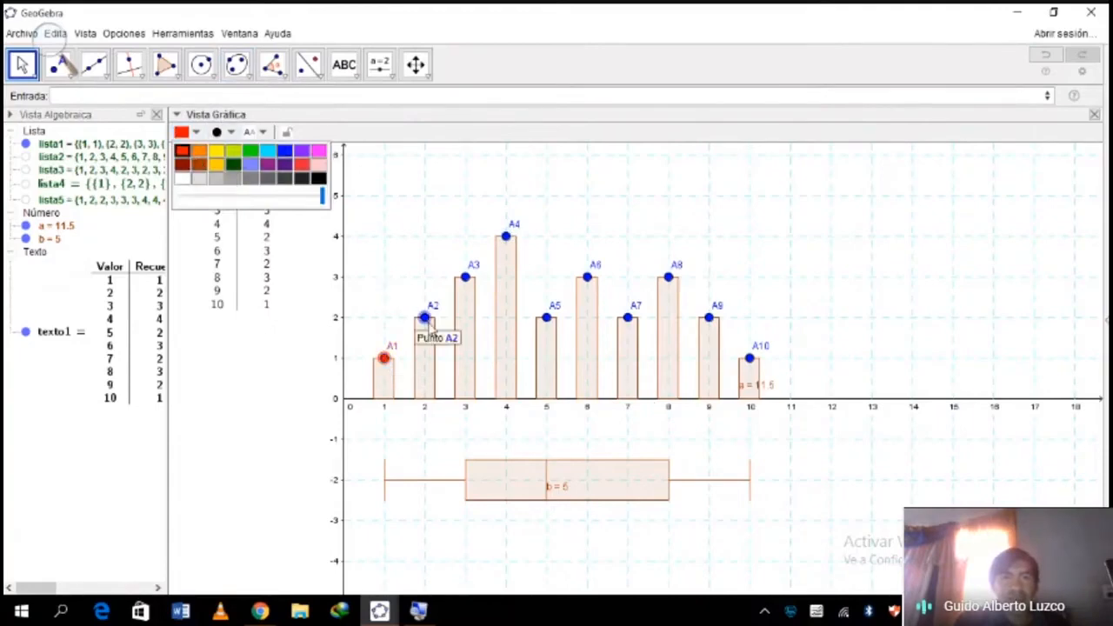
click(427, 319)
click(182, 133)
click(201, 152)
click(467, 279)
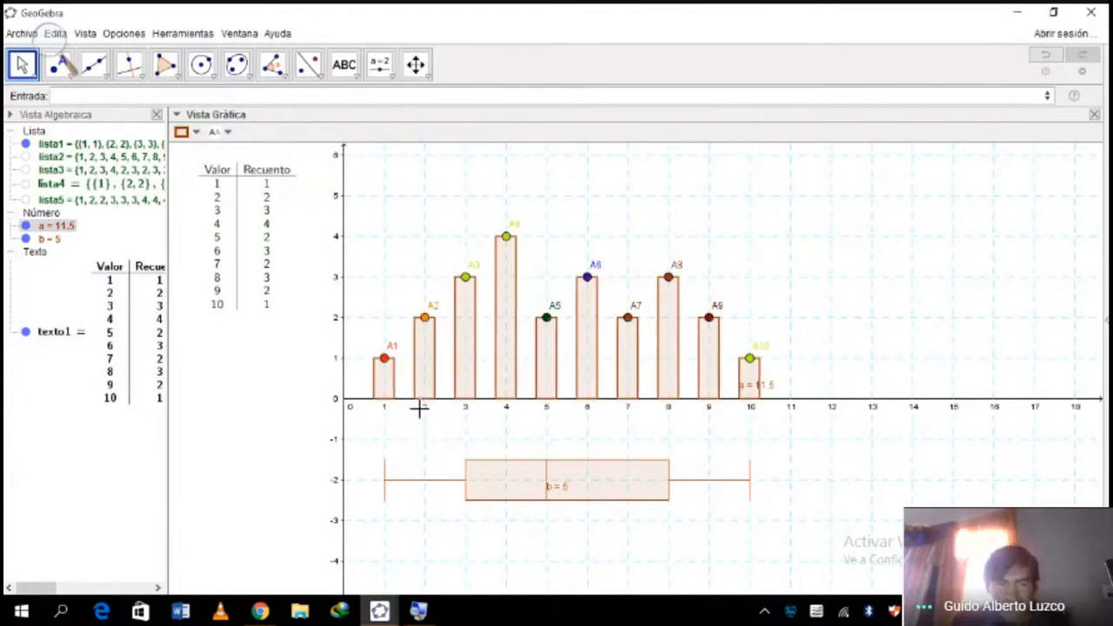
Recolour the whole bar chart yellow-green and raise its fill opacity to 100.
click(196, 132)
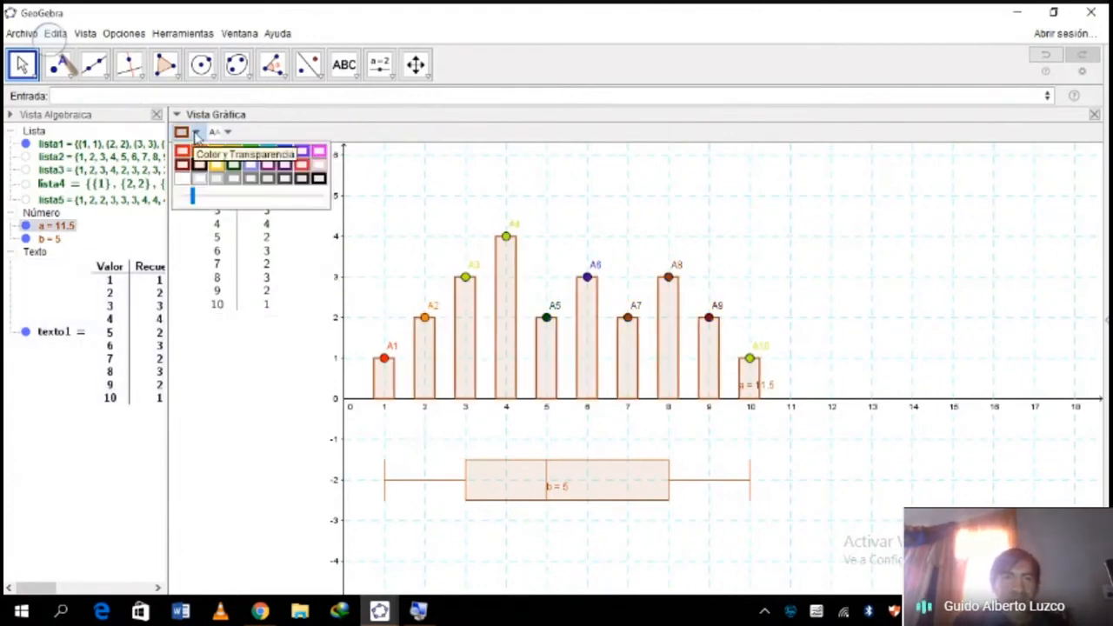
click(233, 151)
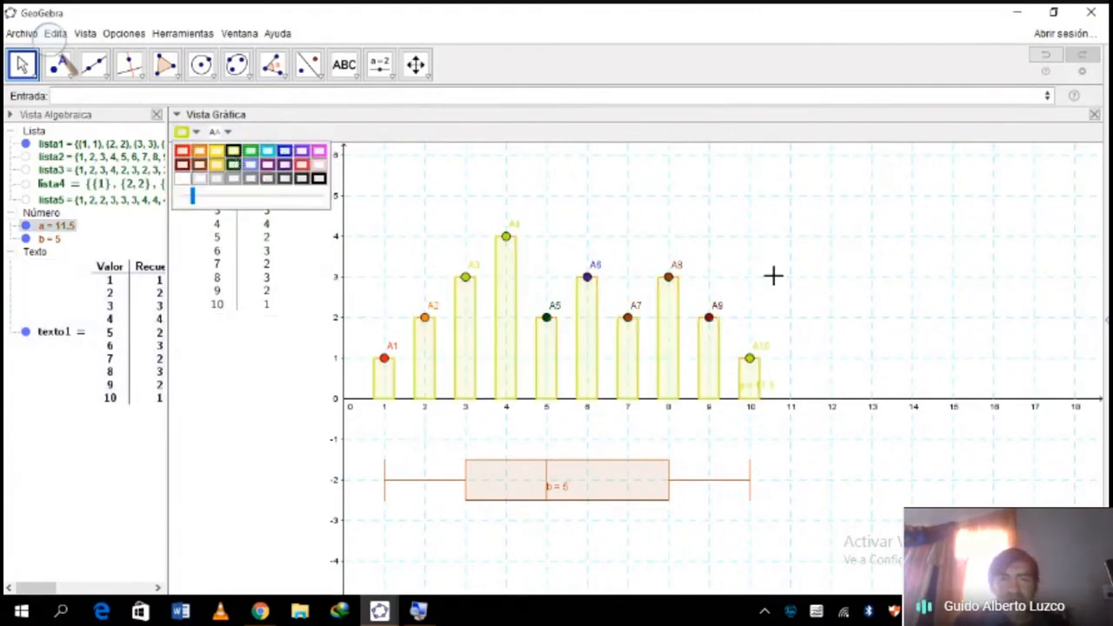
drag(193, 198, 264, 198)
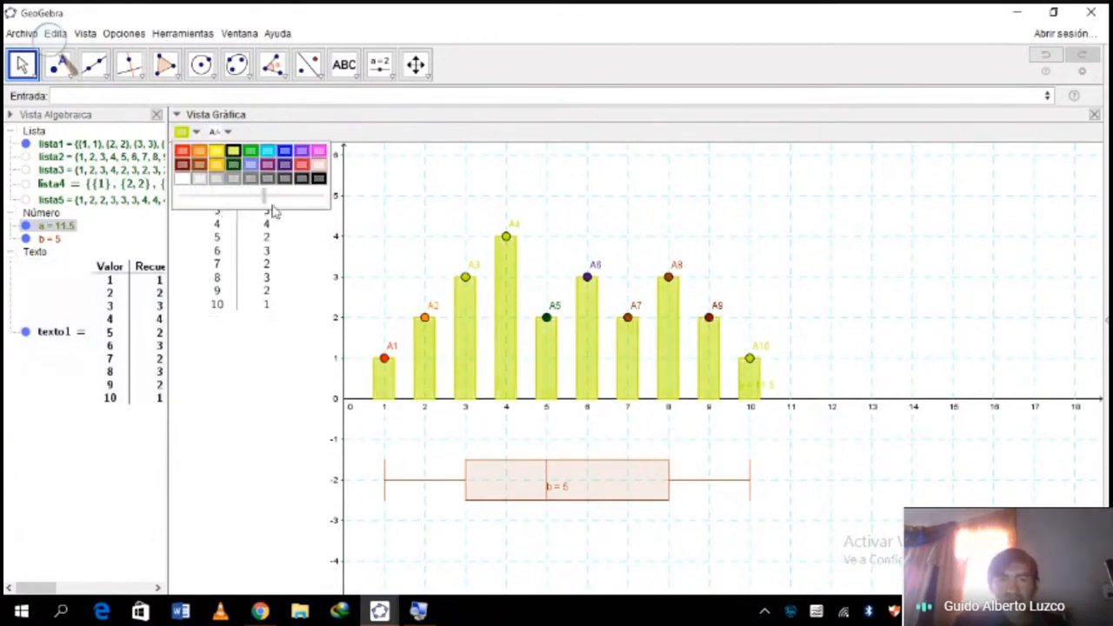
click(275, 196)
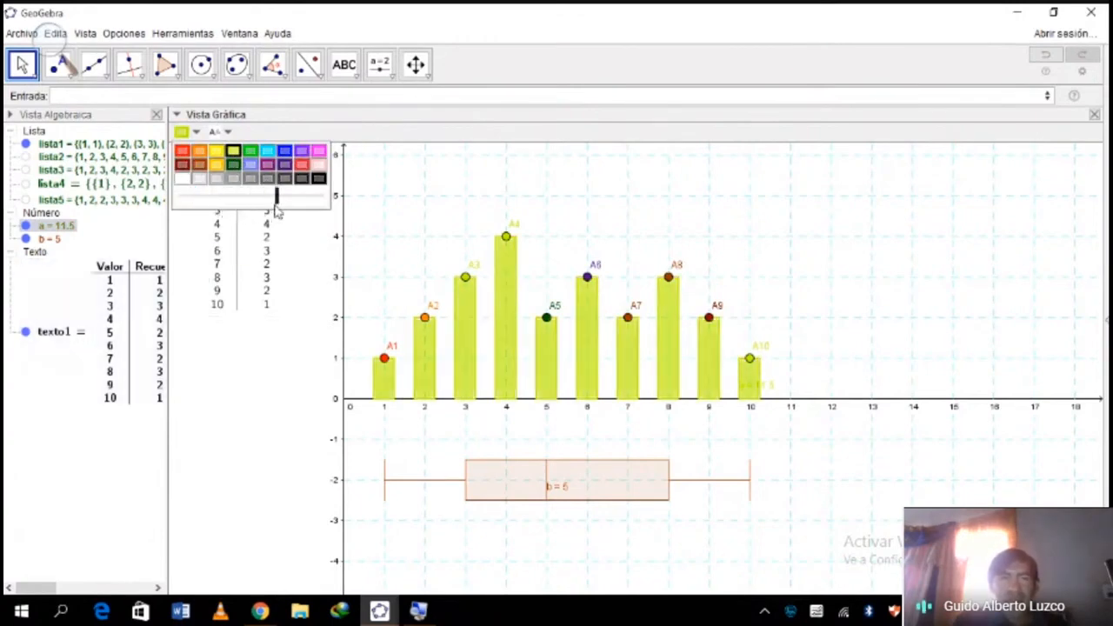
click(439, 111)
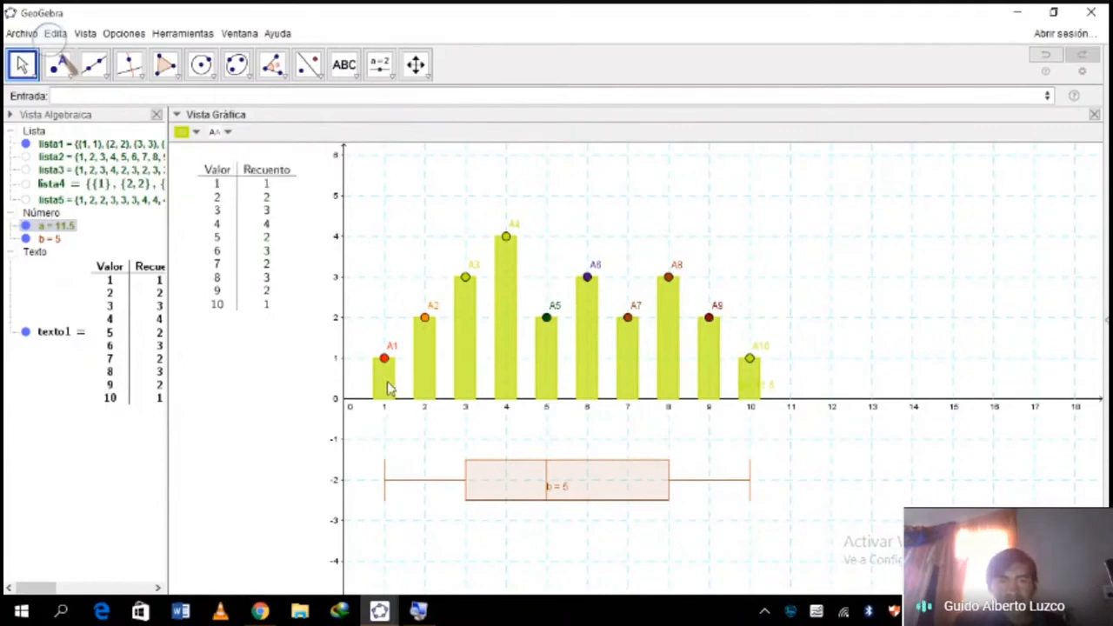
In the bar chart's colour properties, colour Barra 1 light pink and Barra 2 coral red.
mouse_move(389, 389)
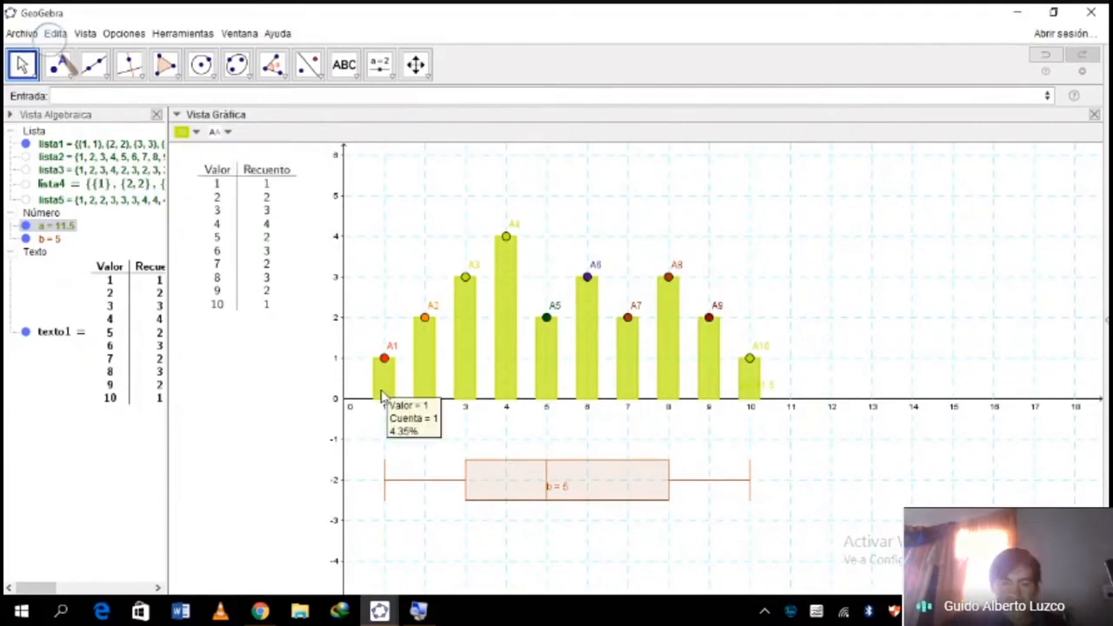
right_click(383, 395)
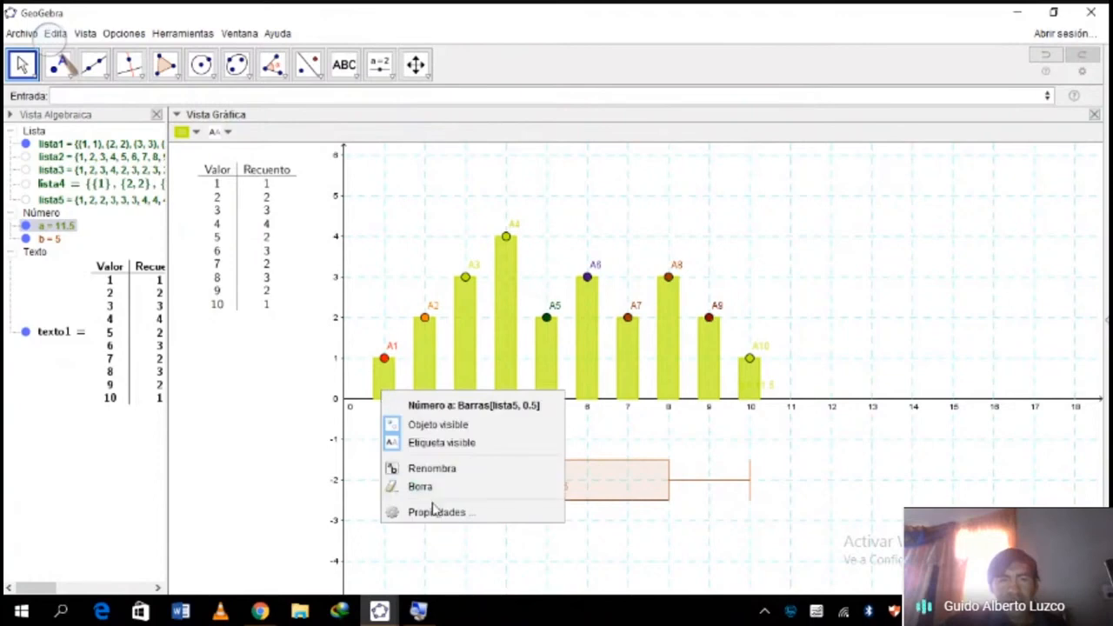
click(434, 512)
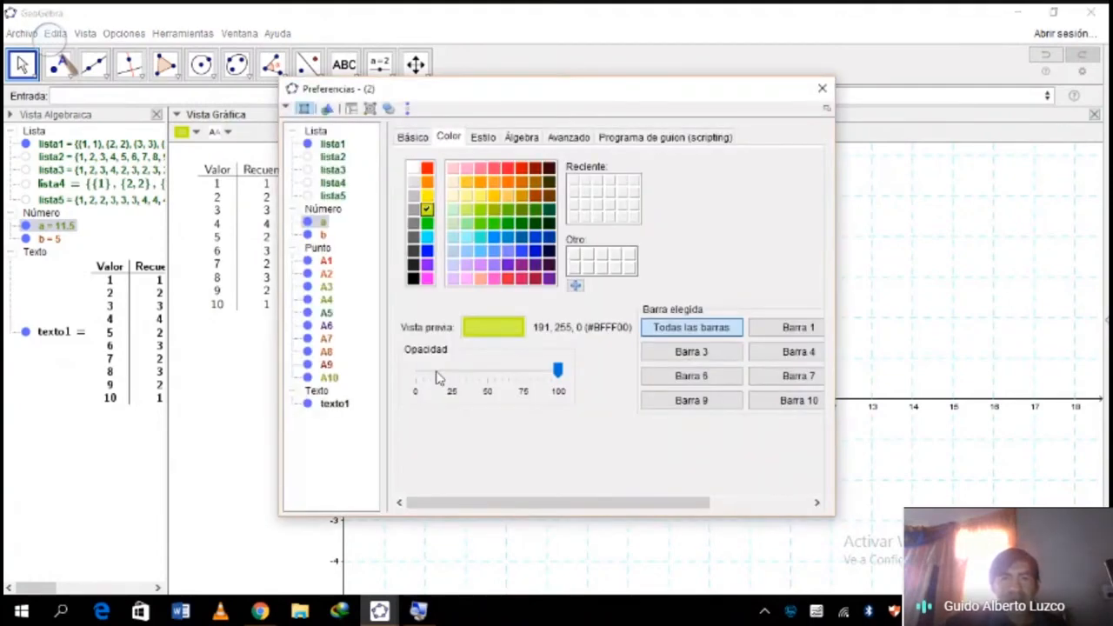
drag(487, 88, 270, 39)
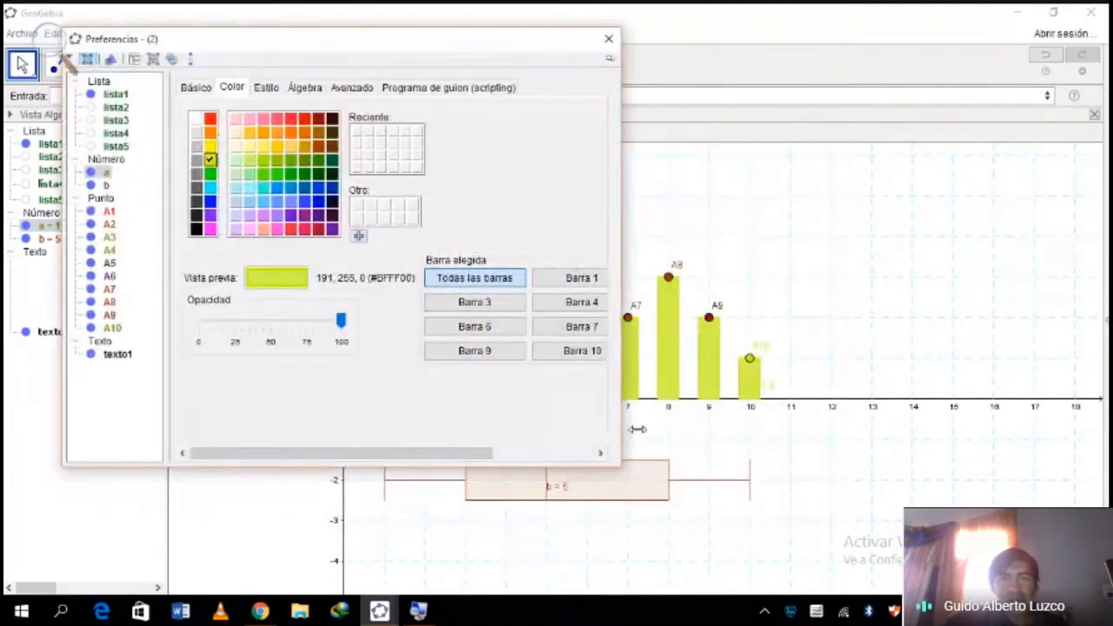
drag(638, 429, 746, 430)
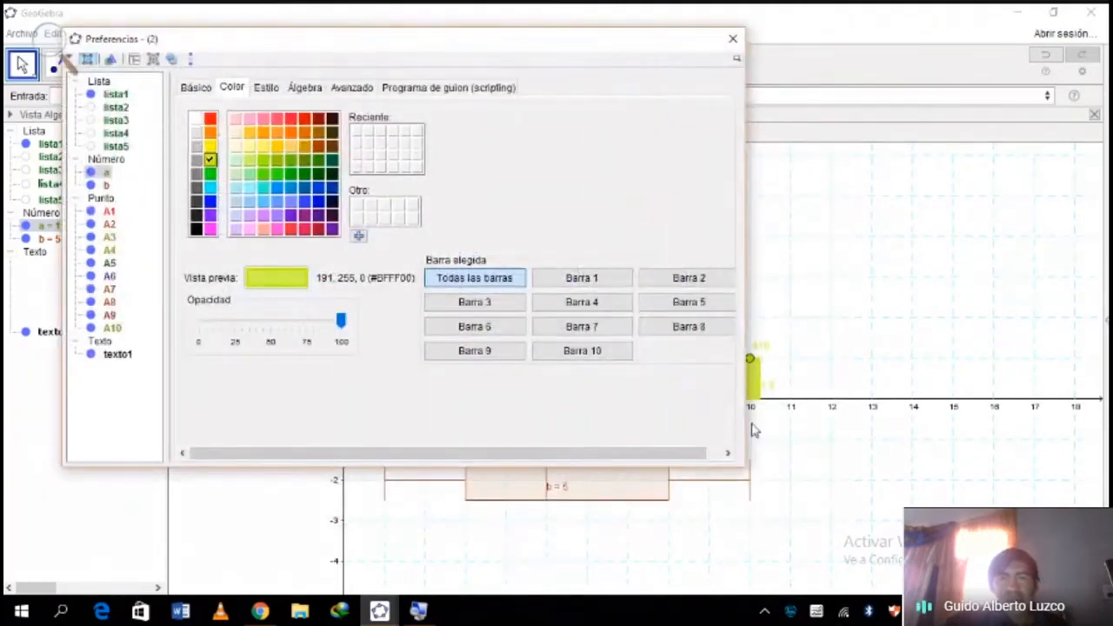
drag(746, 423, 853, 423)
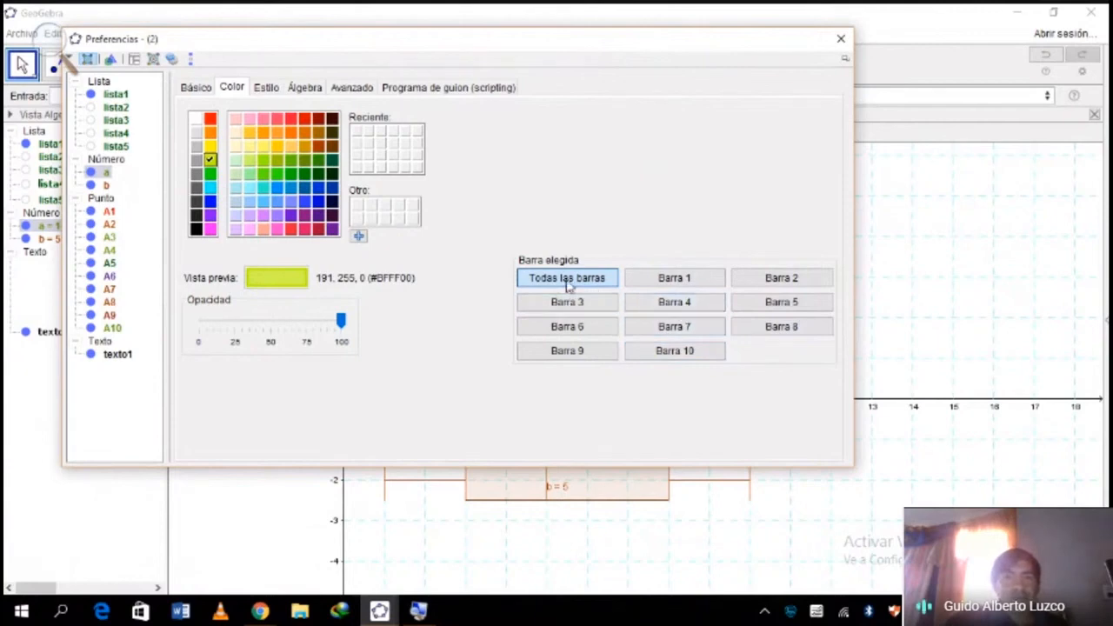
click(663, 284)
click(234, 119)
click(782, 278)
click(277, 119)
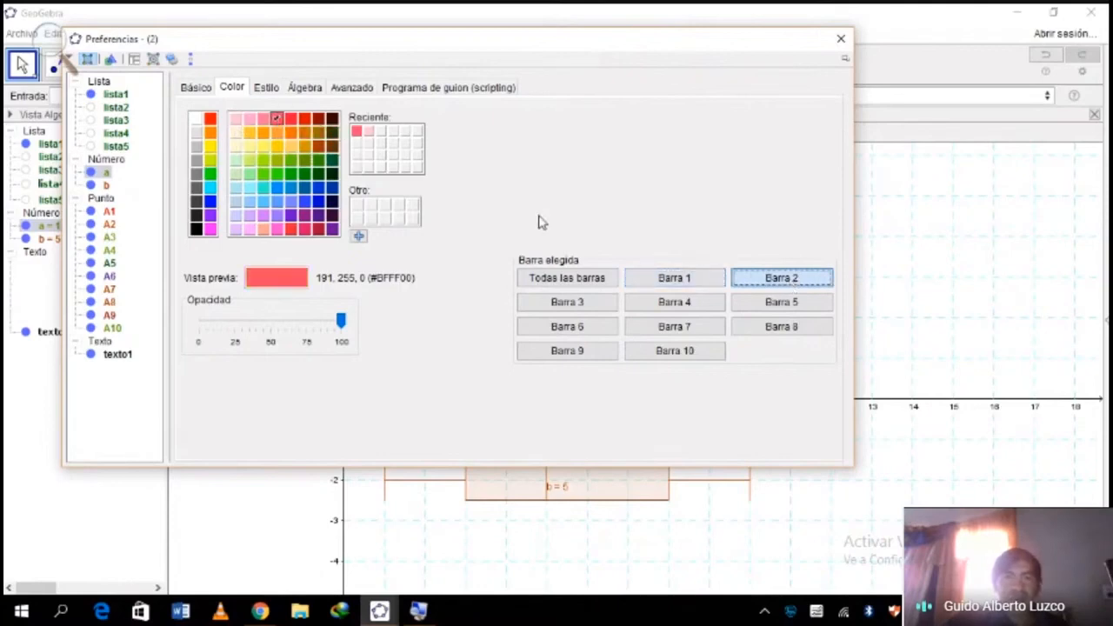
Colour Barra 3 orange, Barra 4 green, Barra 5 turquoise, Barra 6 and 7 lavender, Barra 8 dark blue, Barra 9 crimson and Barra 10 pale magenta.
click(567, 302)
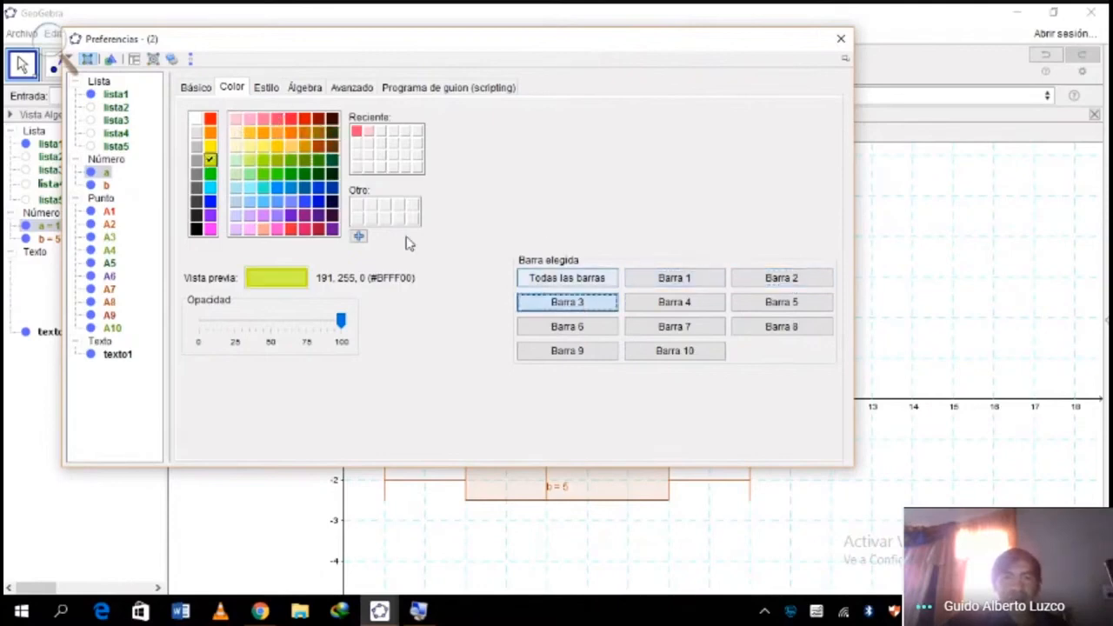
click(263, 132)
click(675, 351)
click(249, 229)
key(Escape)
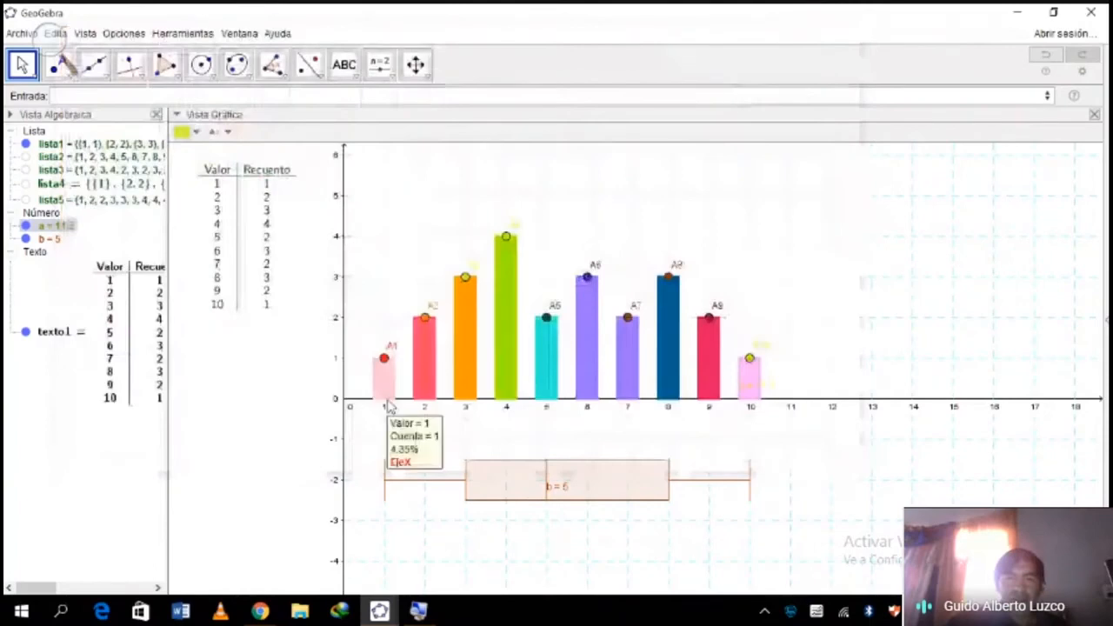
Give point A1 the title $%y$, show the title as its label, and raise the point to height 2.
mouse_move(389, 370)
mouse_down()
mouse_move(385, 315)
mouse_move(387, 372)
mouse_up()
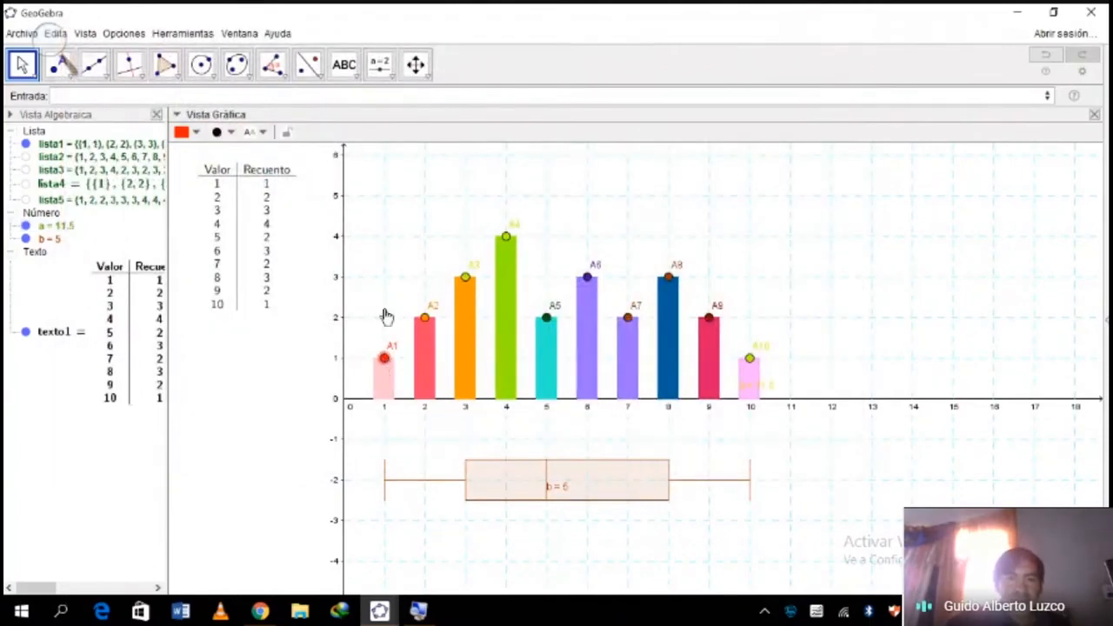
right_click(386, 359)
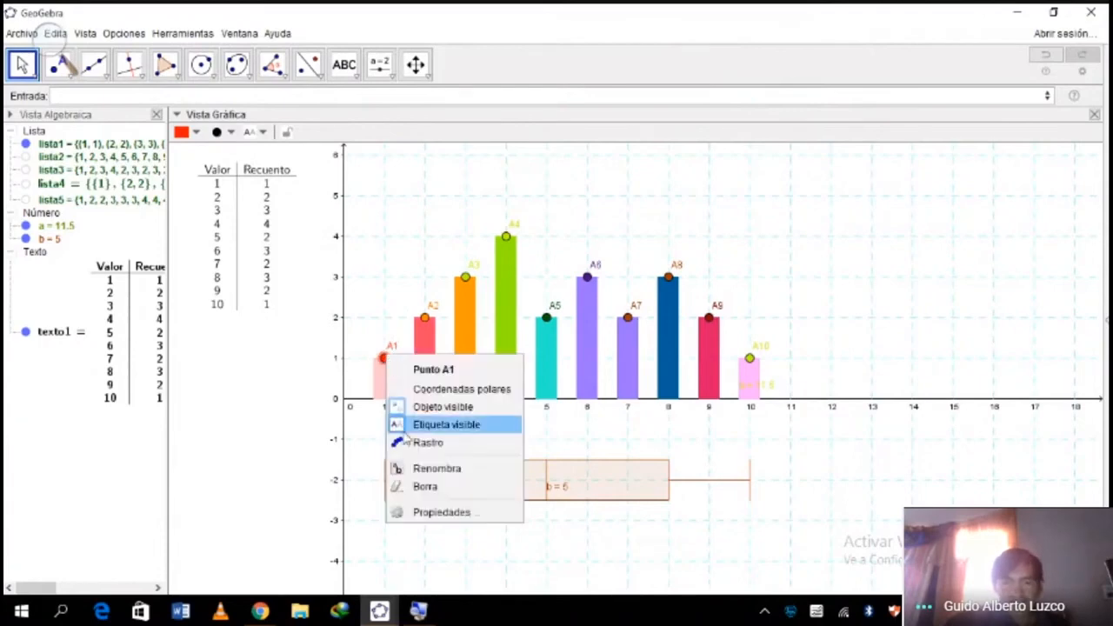
click(423, 513)
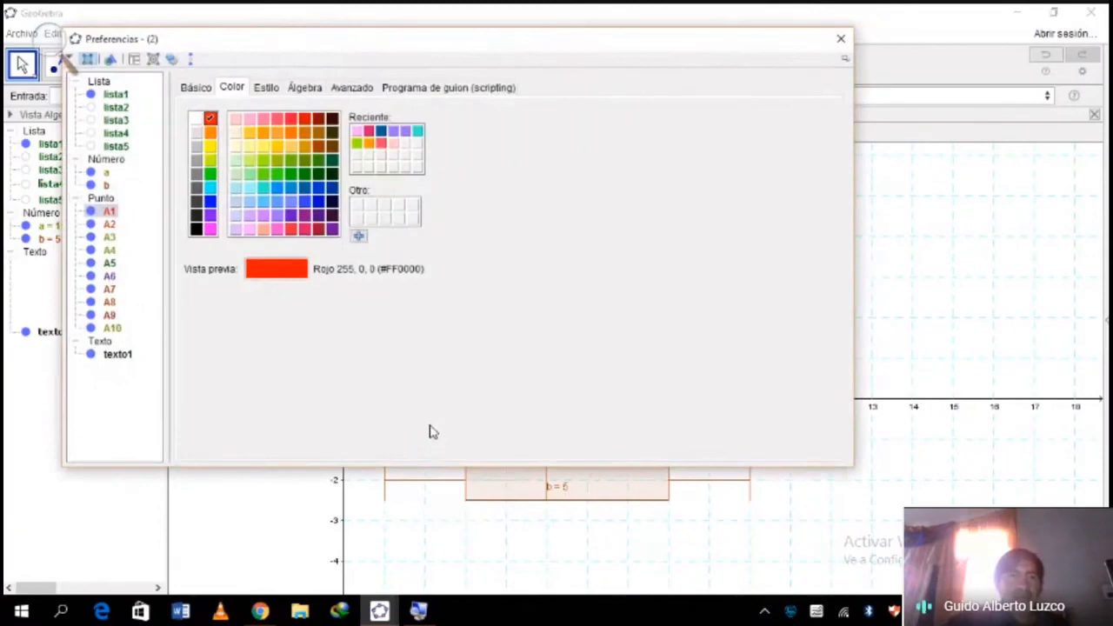
click(195, 87)
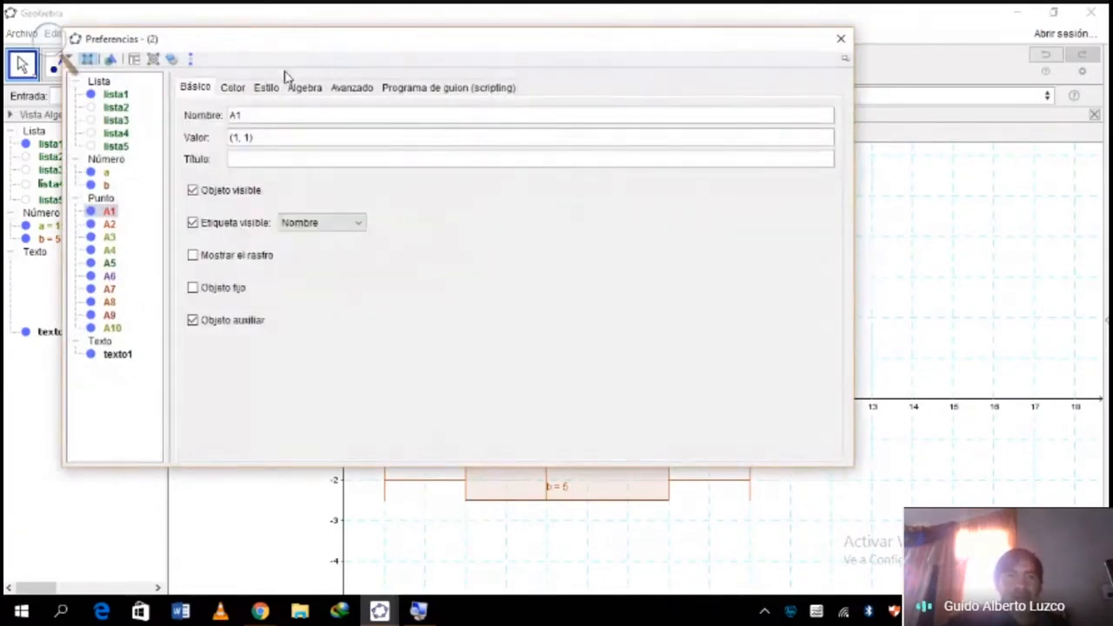
drag(856, 216, 461, 222)
drag(271, 45, 669, 95)
click(651, 224)
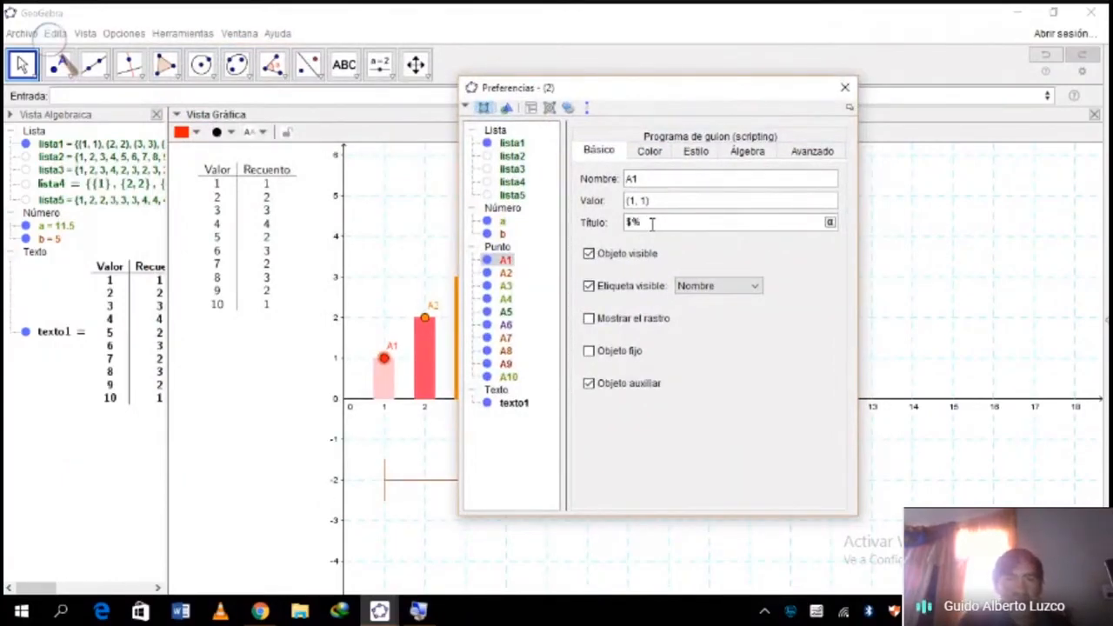
text(v)
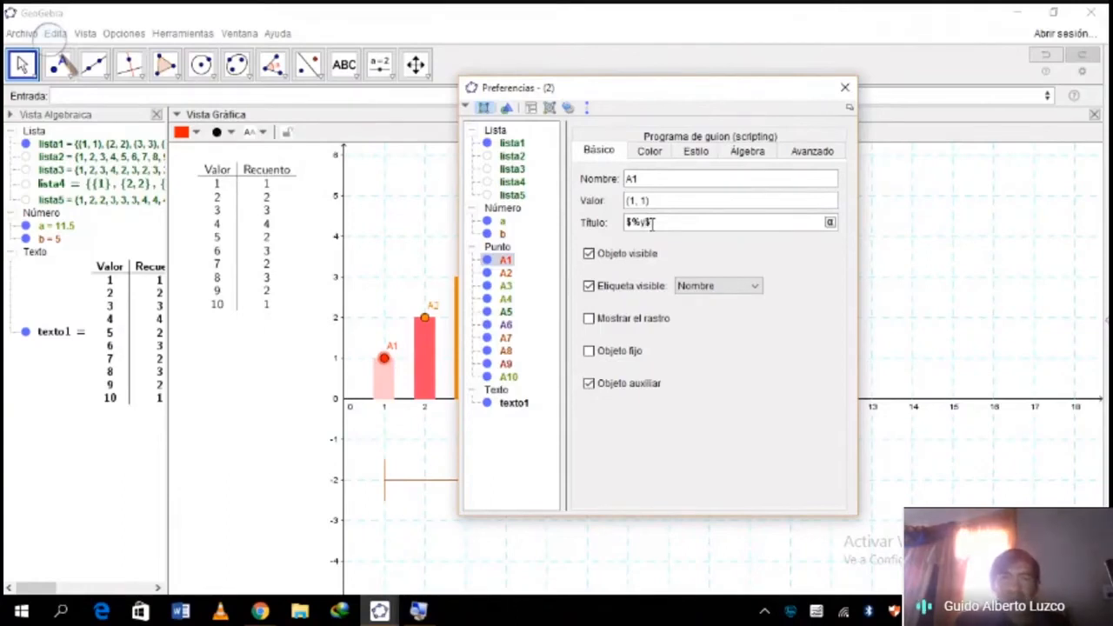
click(648, 181)
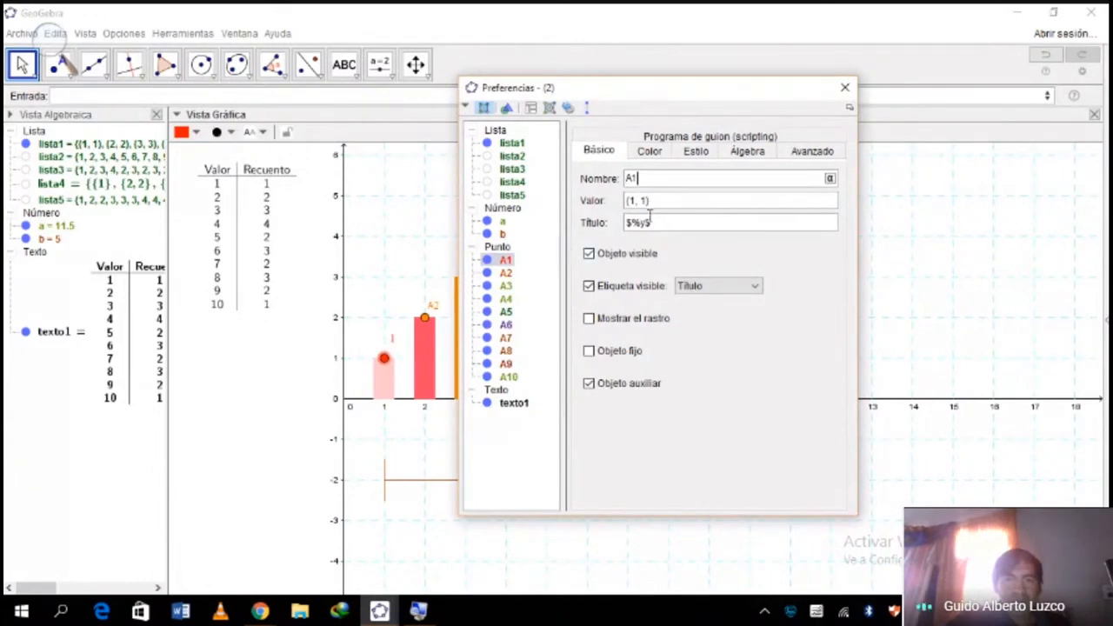
click(657, 204)
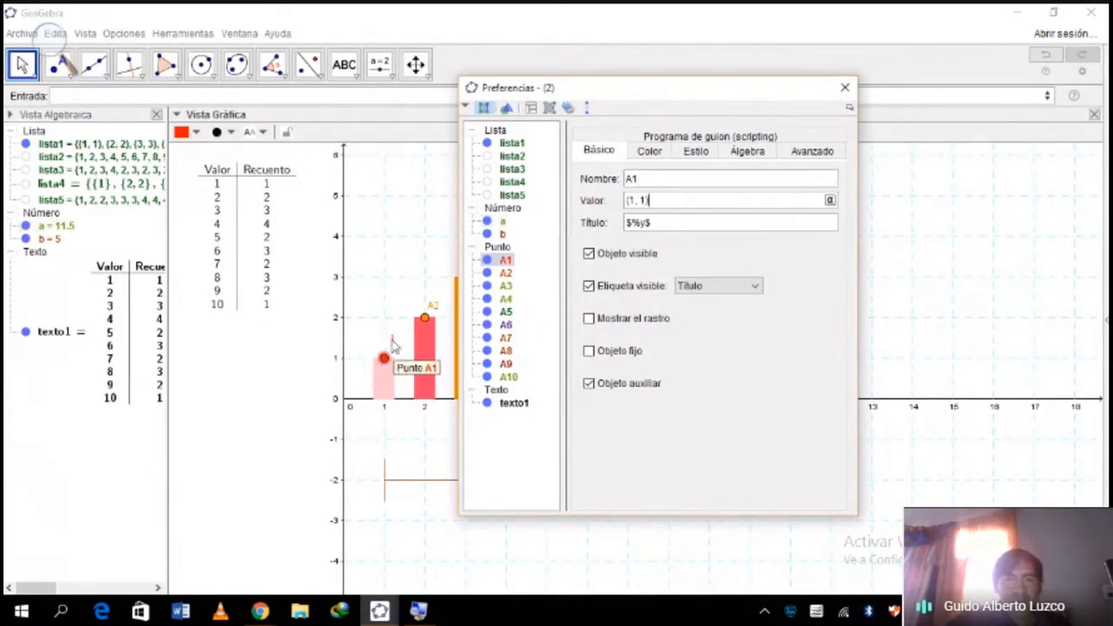
drag(385, 359, 387, 315)
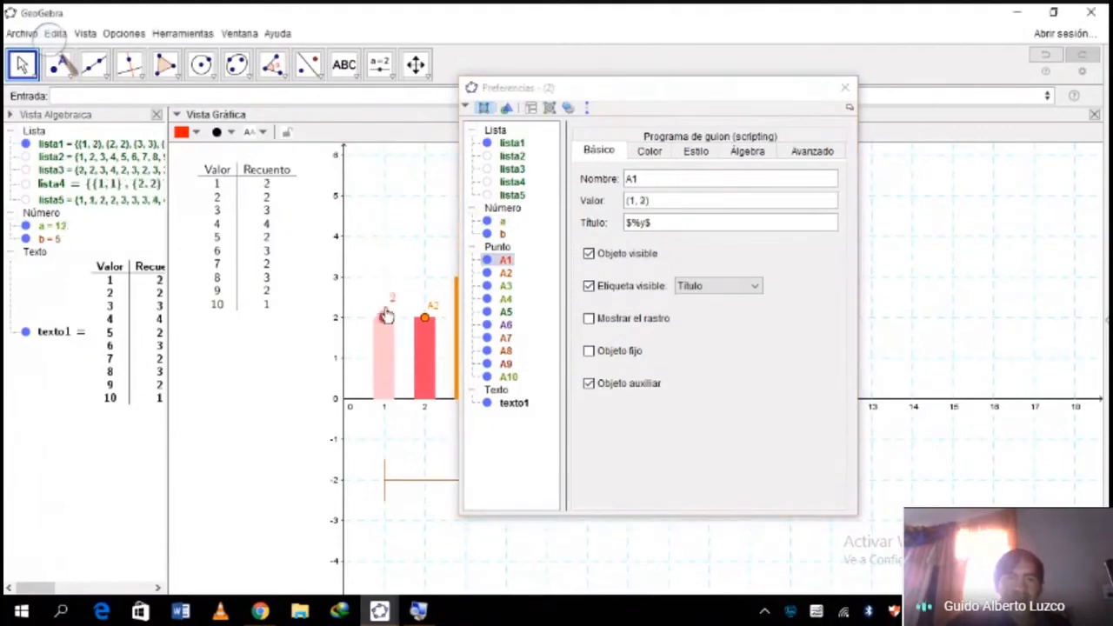
Apply the title $%y$ to points A2 through A10 and show the title as their label.
click(666, 228)
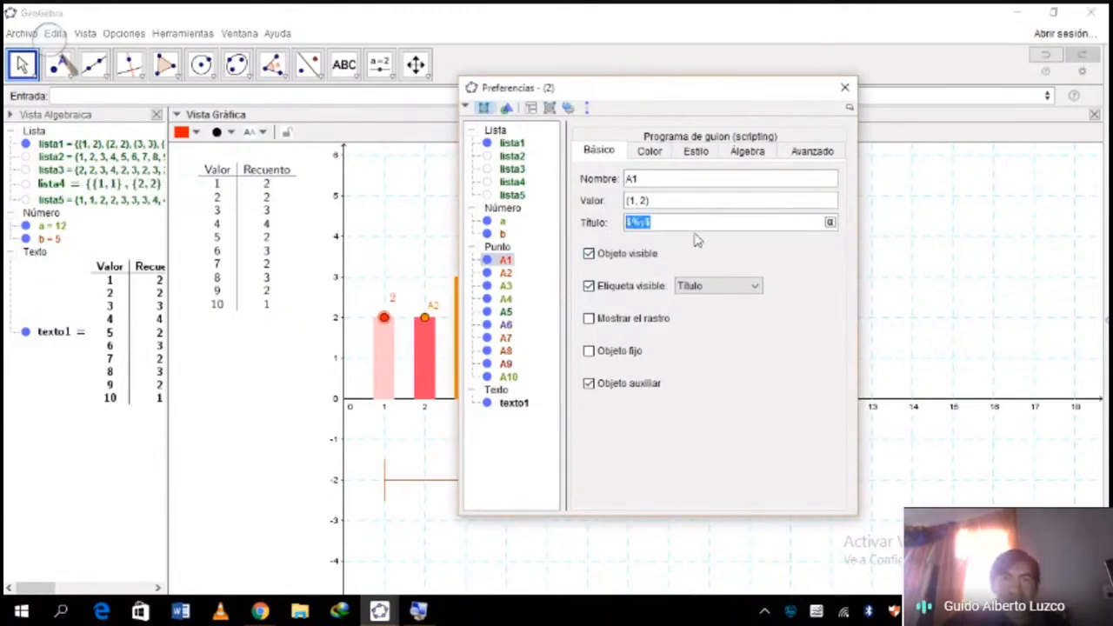
click(506, 273)
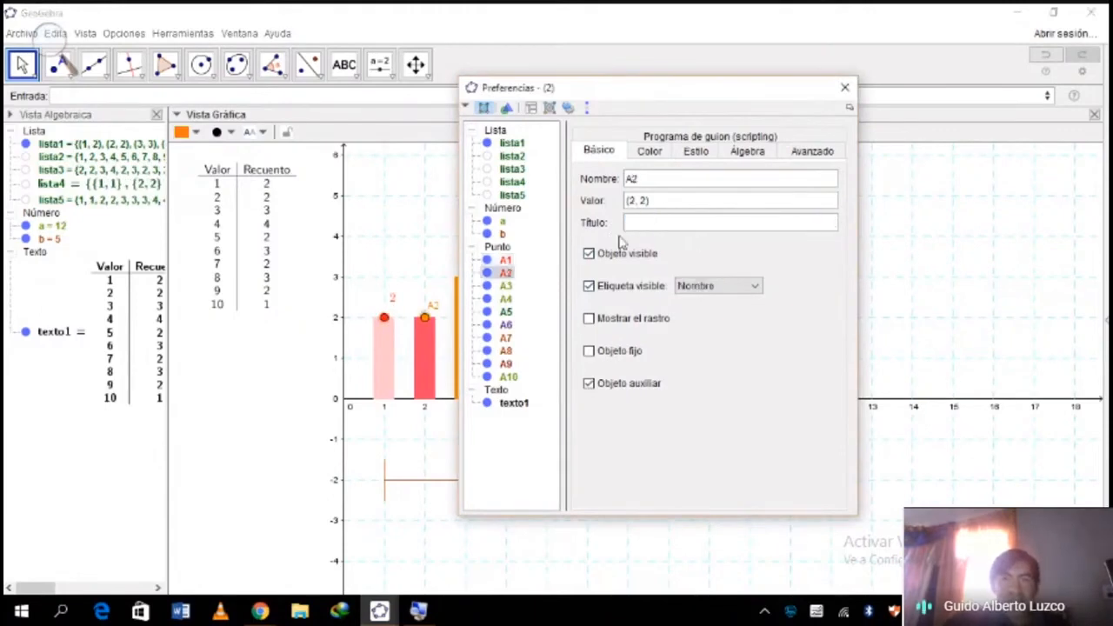
click(661, 201)
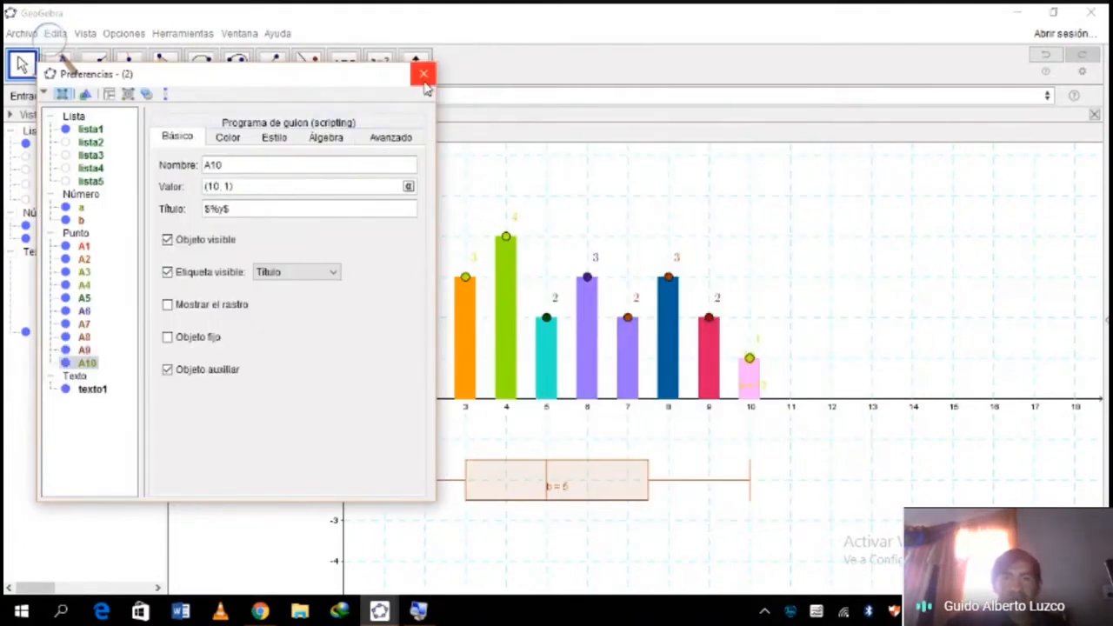
click(423, 75)
Move points A3 and A7 to height 4, A4 to height 3 and A8 to height 5.
drag(468, 299, 508, 277)
Define a number named MEDIA as the mean of lista5 with the command MEDIA=Media[lista5].
click(257, 95)
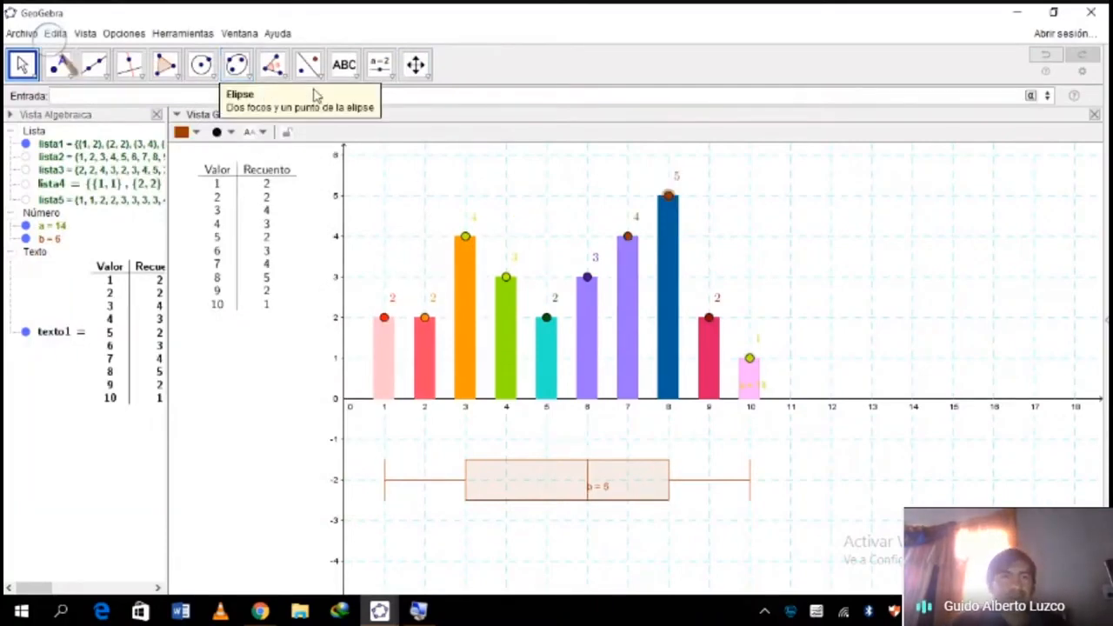
click(58, 65)
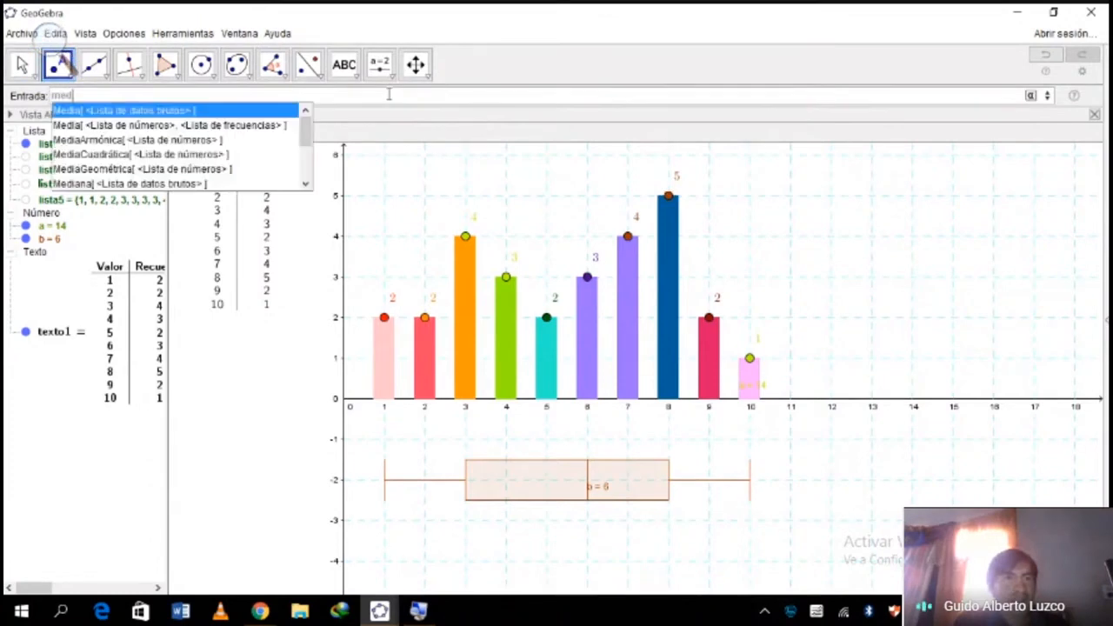
key(Return)
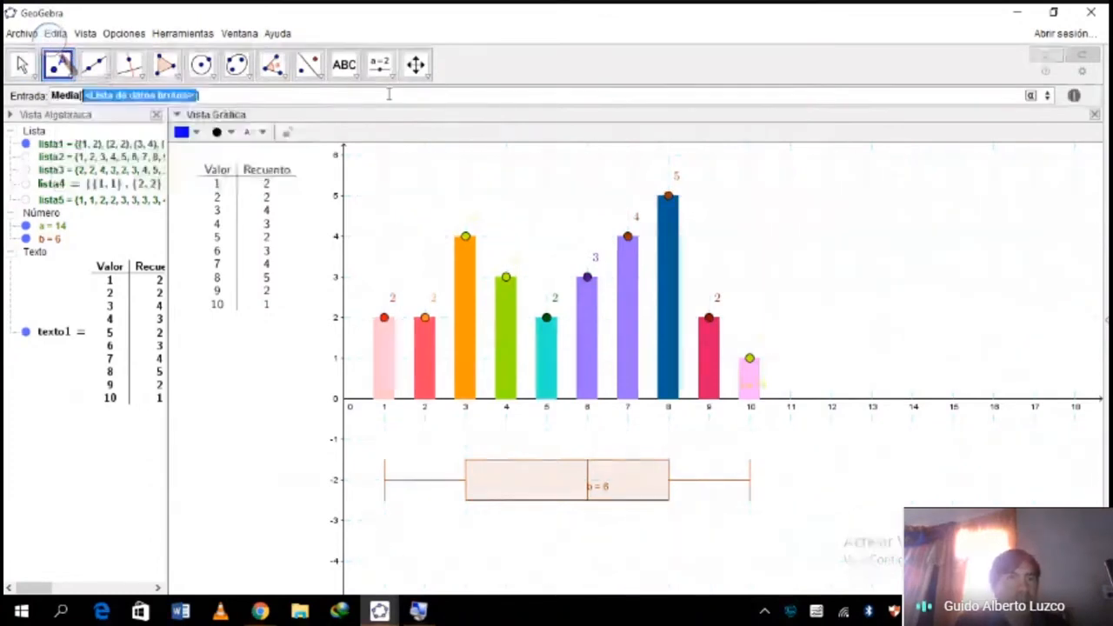
text(lista)
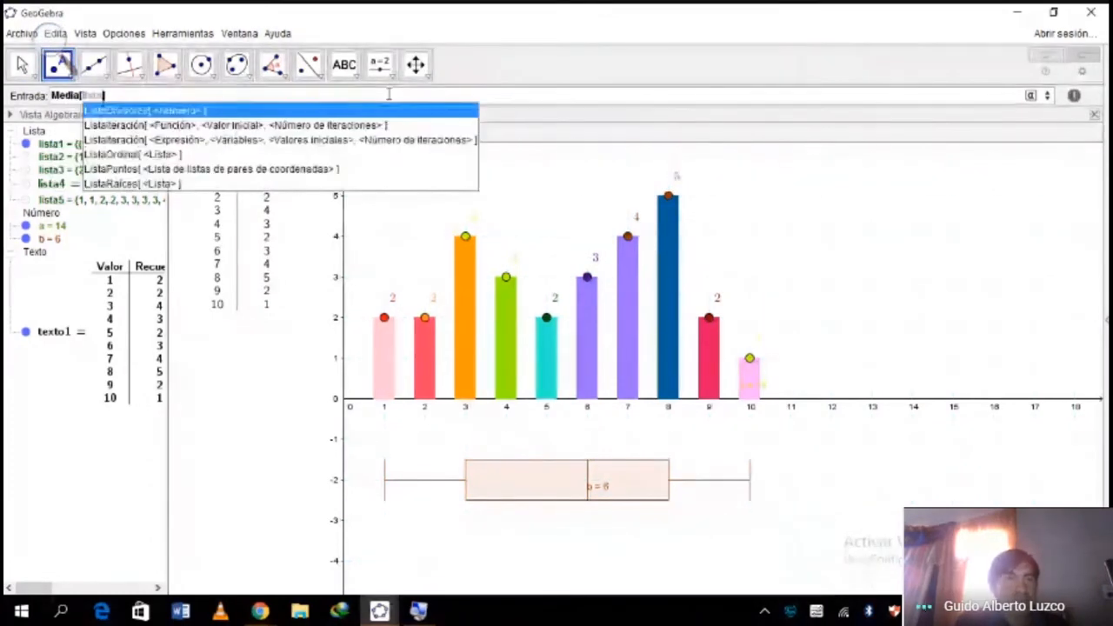
text(5)
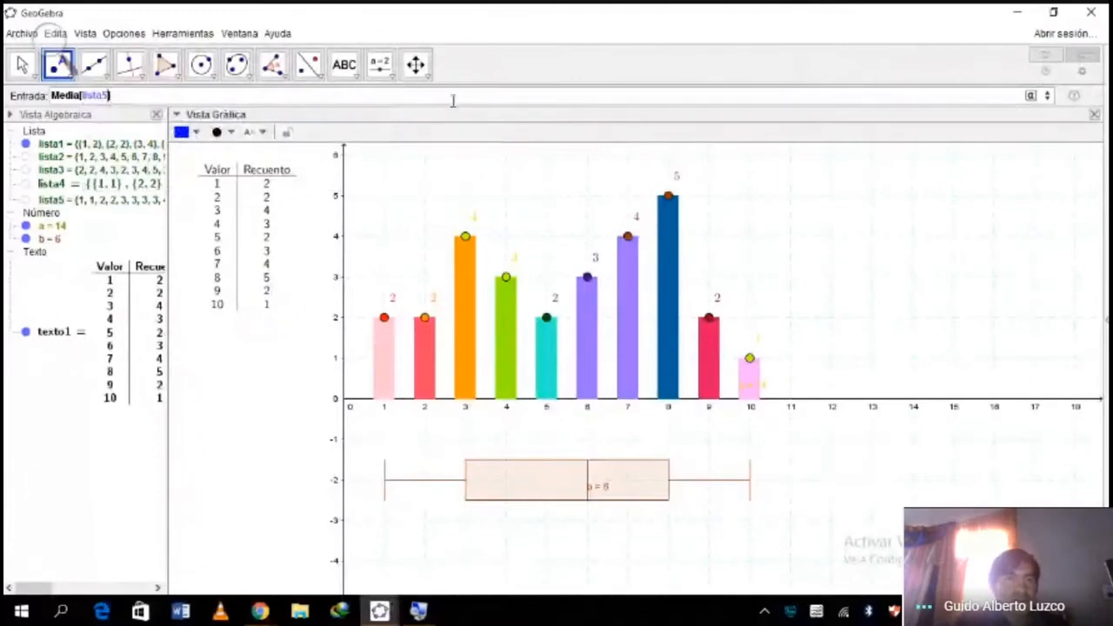
key(Left)
key(Escape)
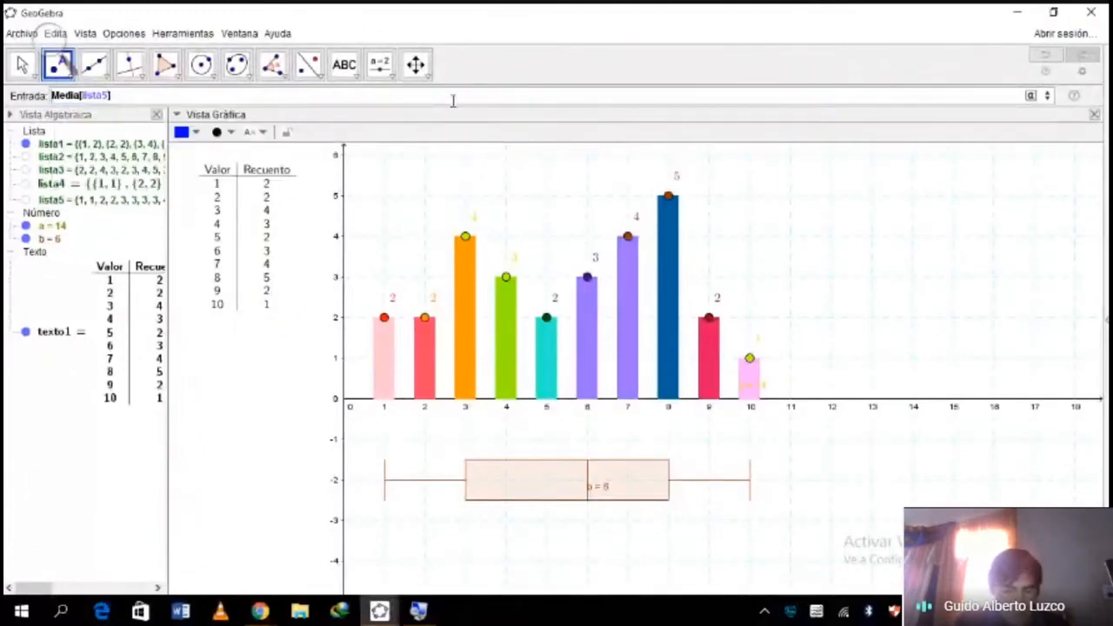
text(MEDI)
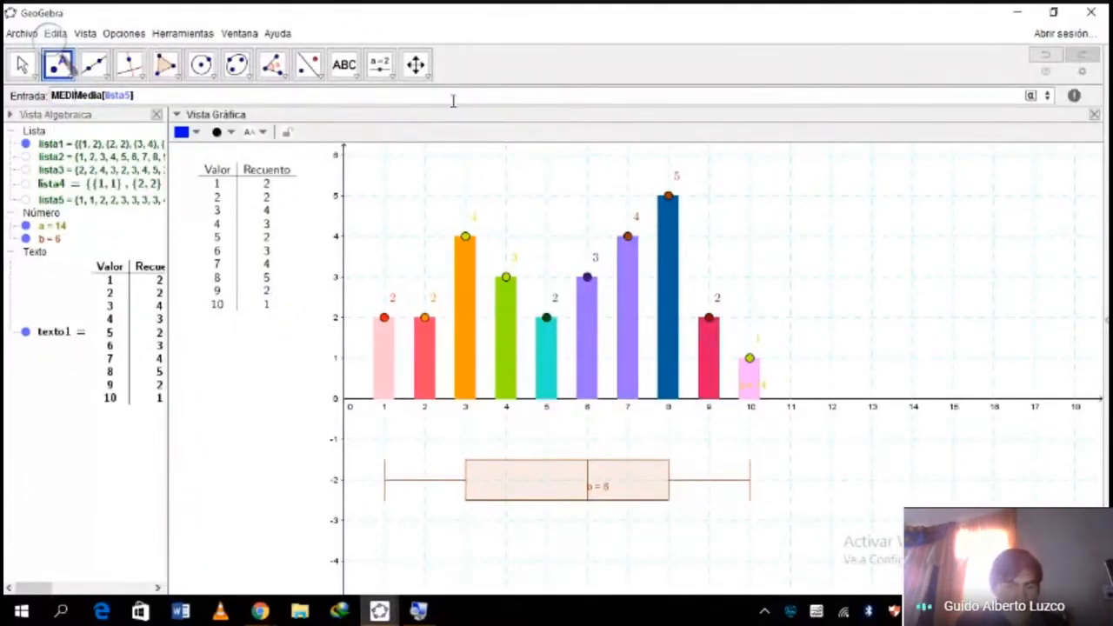
text(A=)
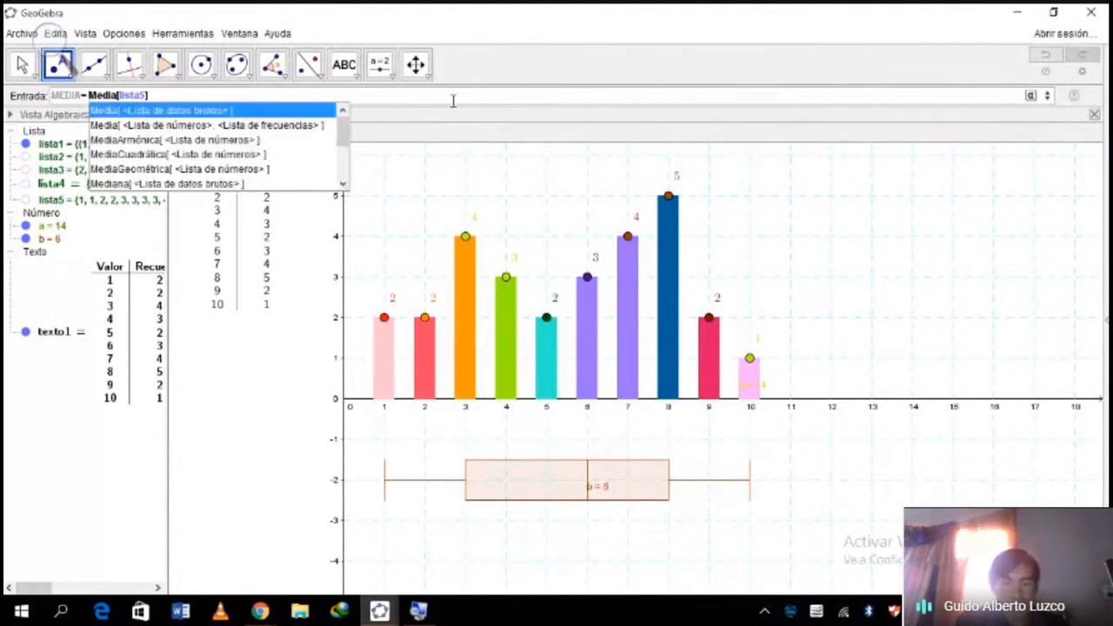
key(BackSpace)
key(Escape)
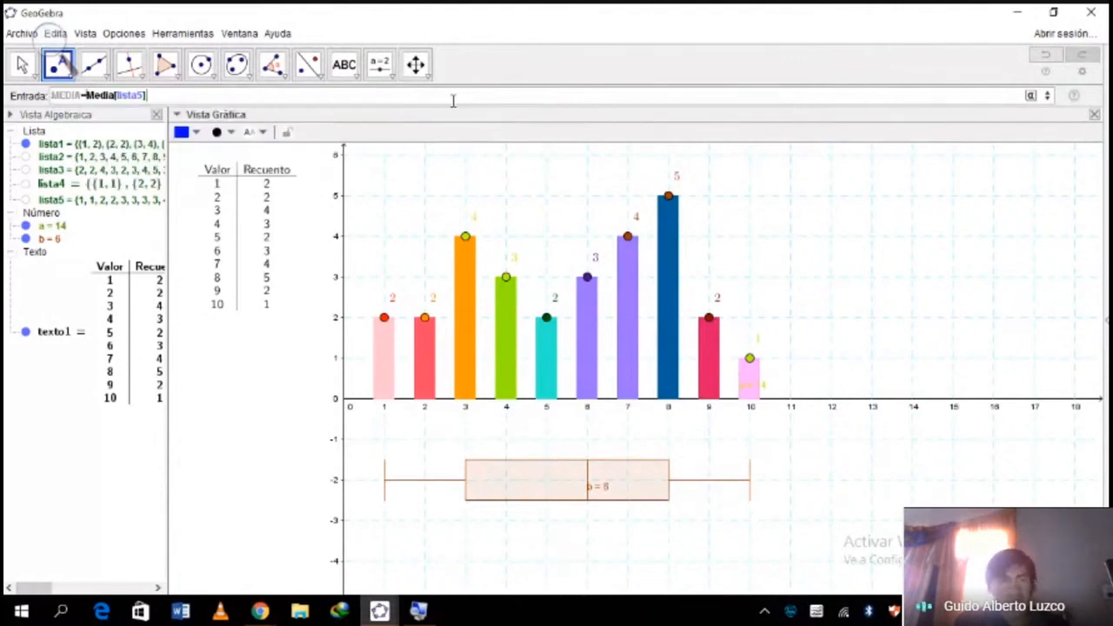
key(Return)
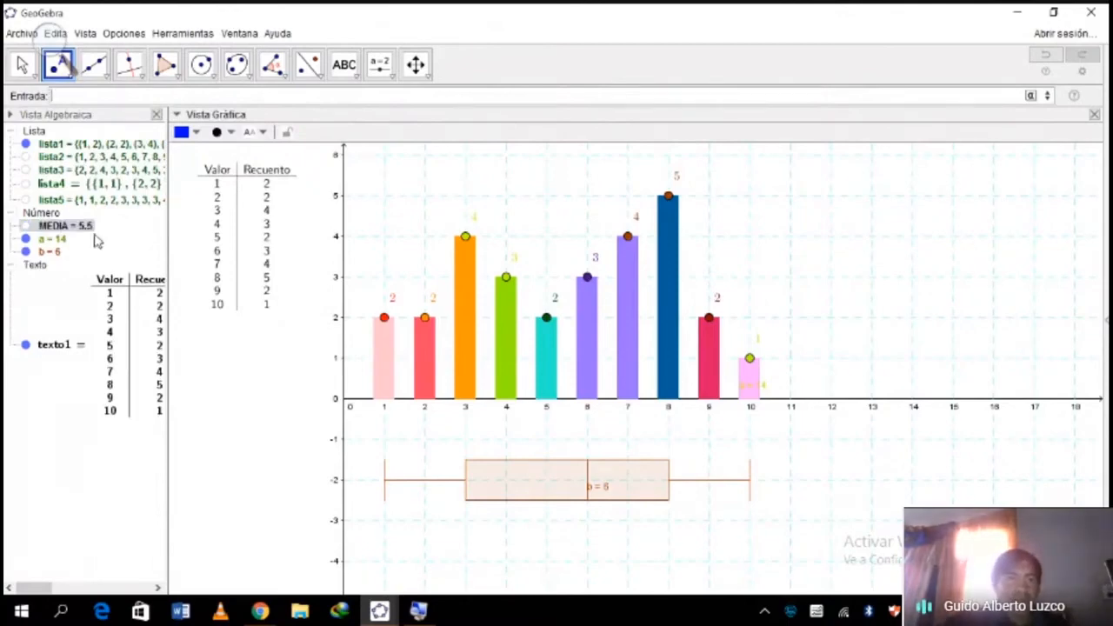
Place the MEDIA value as a text below the frequency table in the graphics view and undo the stray point.
drag(66, 230, 232, 363)
click(259, 358)
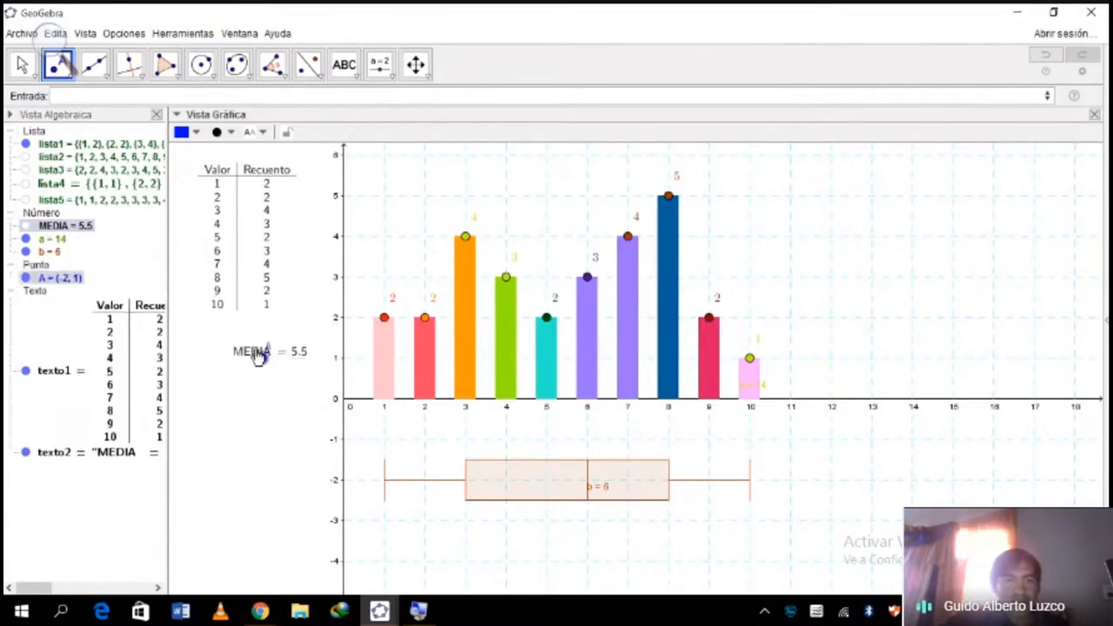
key(ctrl+z)
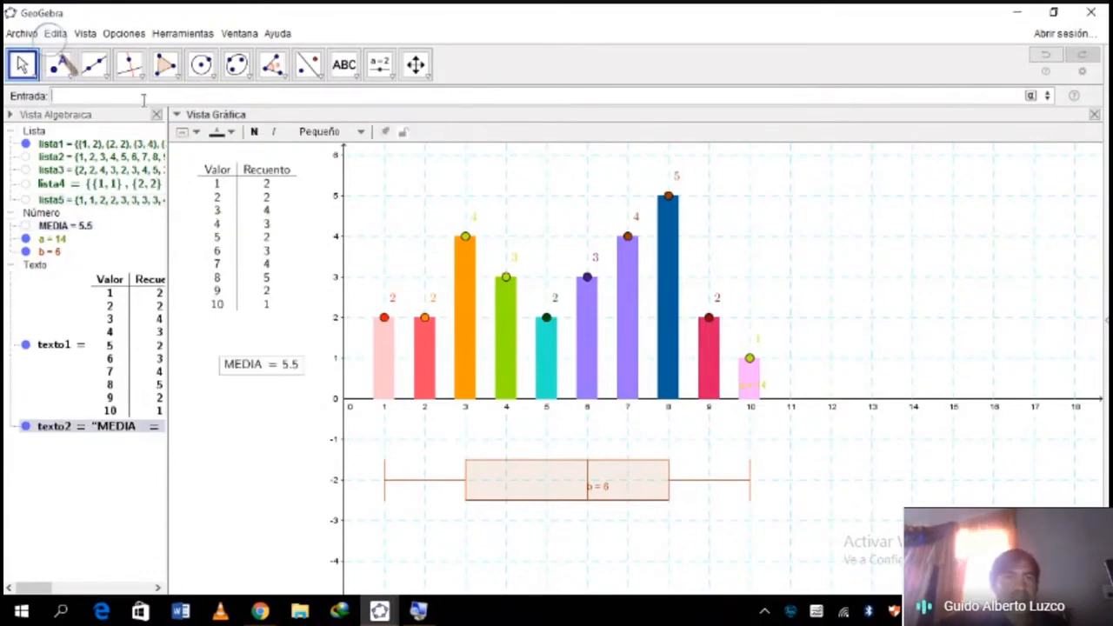
Define MEDIANA=Mediana[lista5] and place its value as a text below the MEDIA text in the graphics view.
click(143, 96)
text(MEDIANA=ediana[lista5])
key(Return)
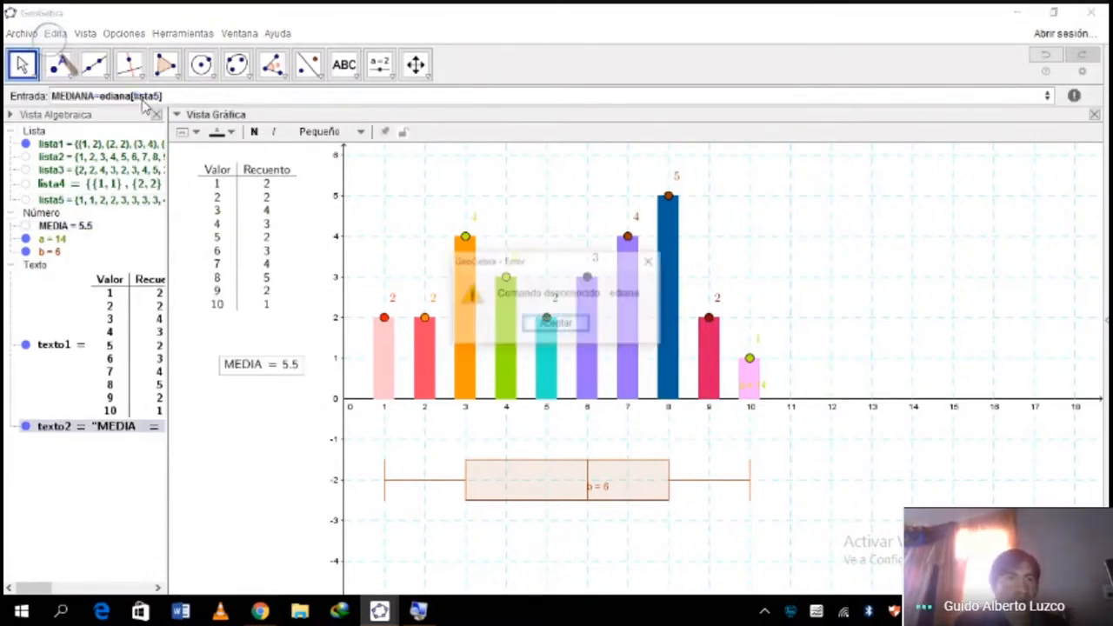
key(Return)
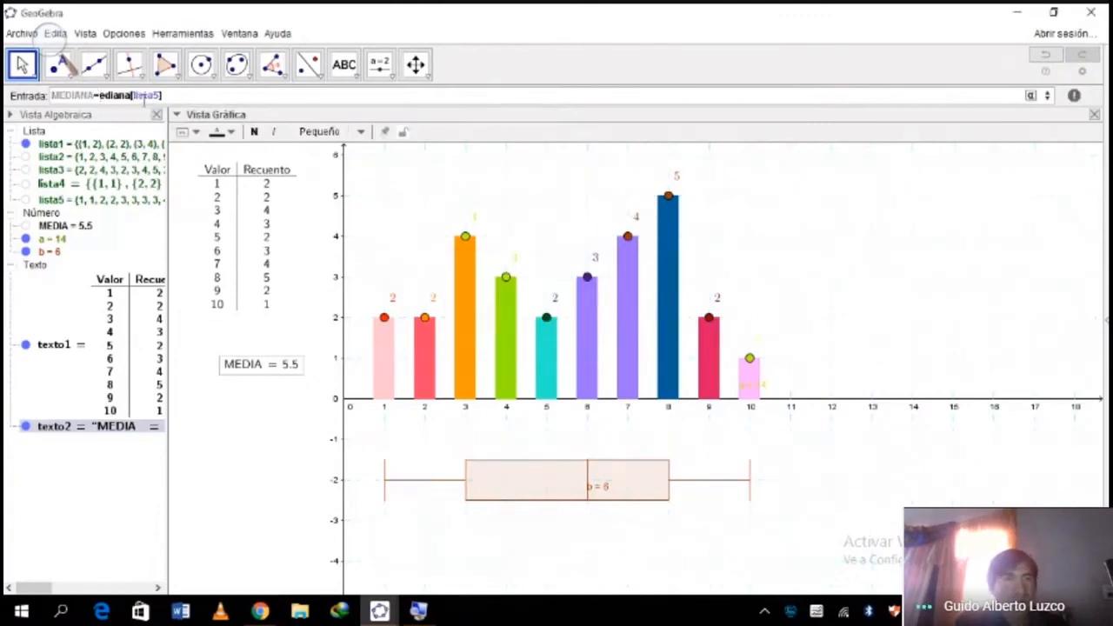
text(m)
key(Return)
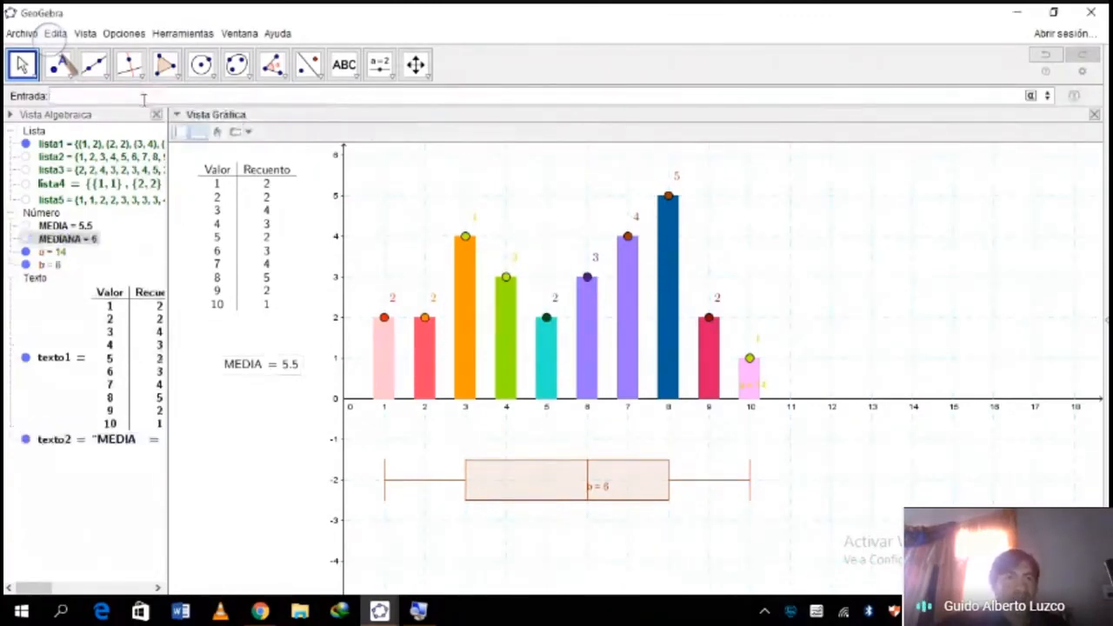
drag(70, 238, 248, 415)
Move points A3, A5 and A10 to height 4, A4 to height 5, A7 to height 2 and A9 to height 3.
drag(466, 238, 467, 300)
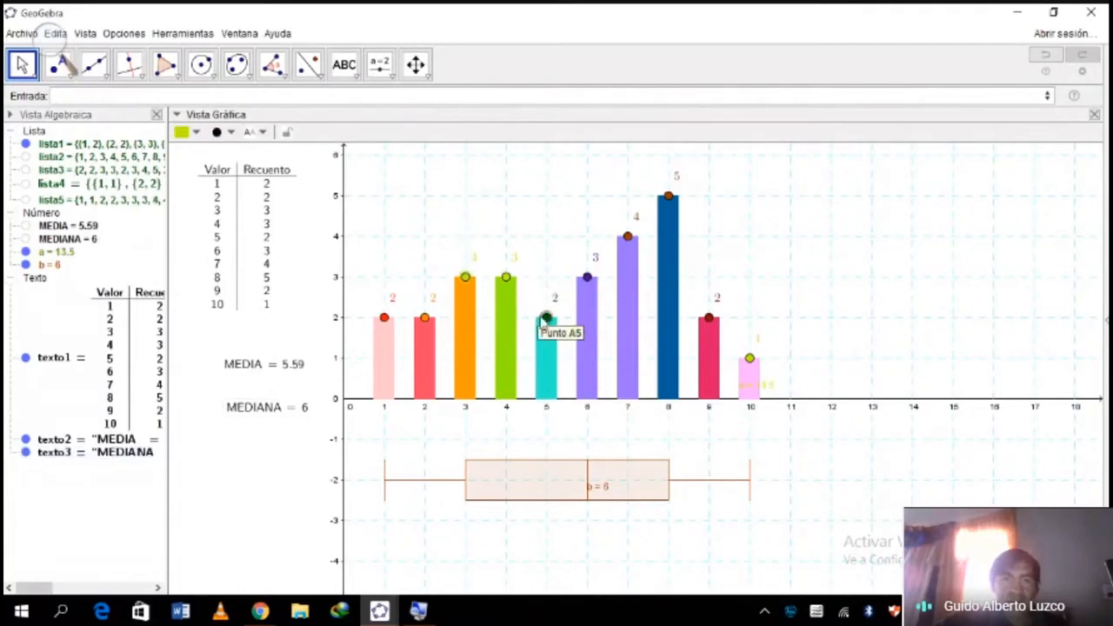
drag(546, 319, 542, 254)
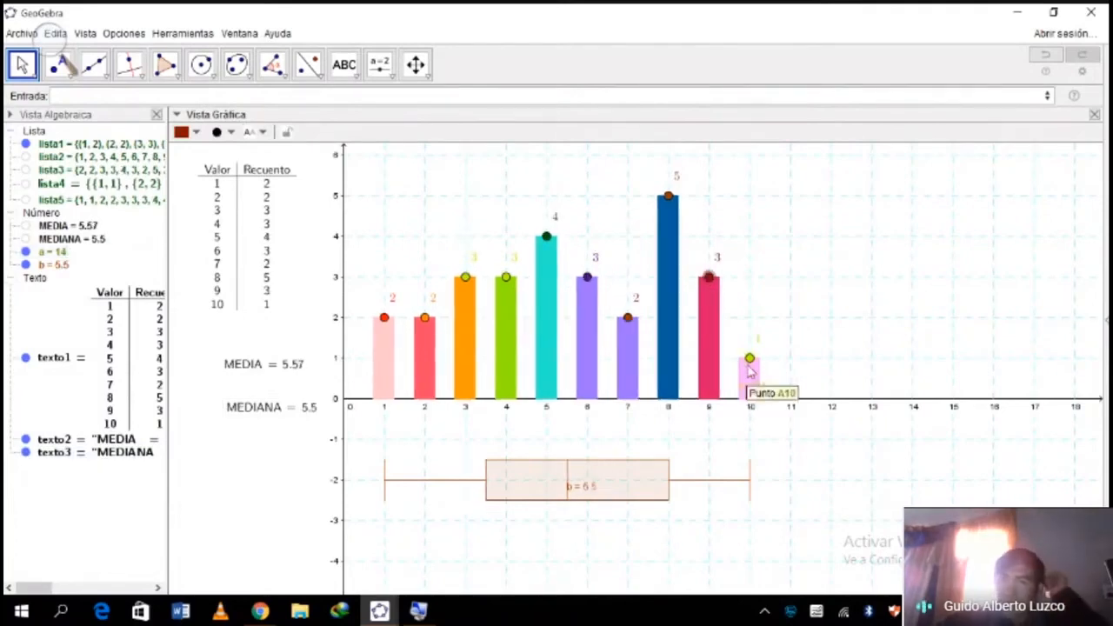
drag(751, 355, 750, 239)
drag(465, 277, 464, 223)
drag(507, 279, 506, 199)
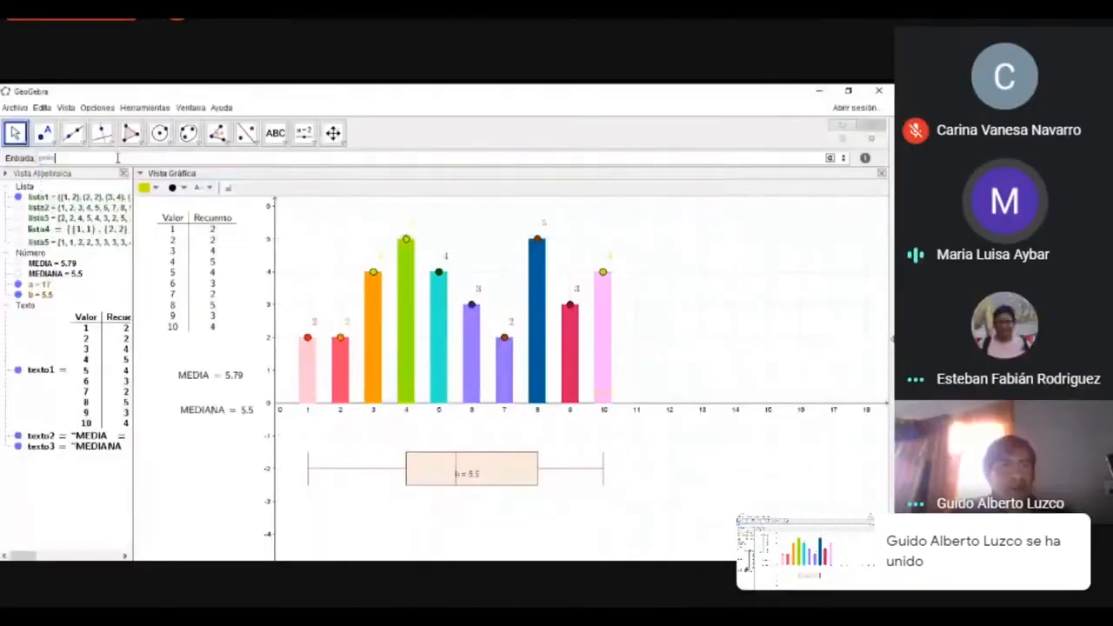
Draw a polyline through the bar-top points with the command Poligonal[lista1].
text(i)
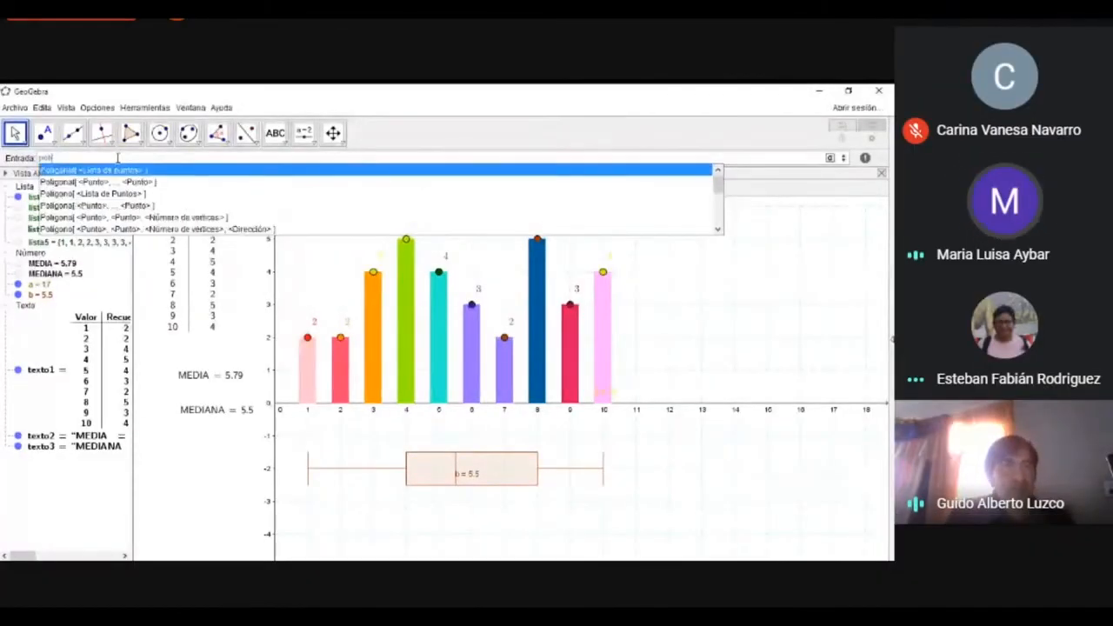
key(Return)
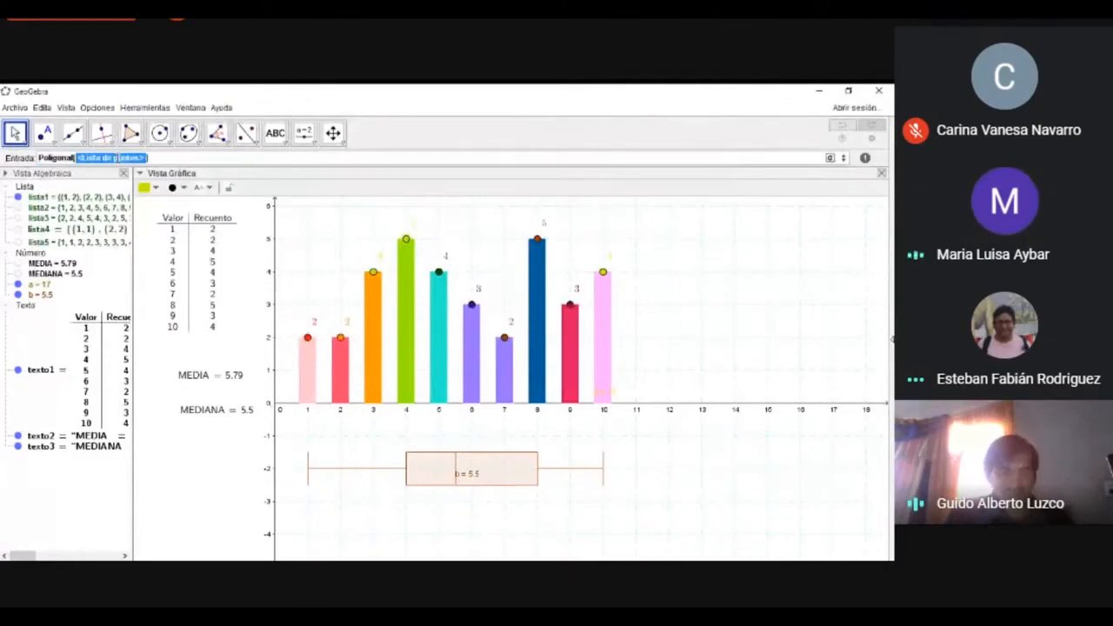
text(lis)
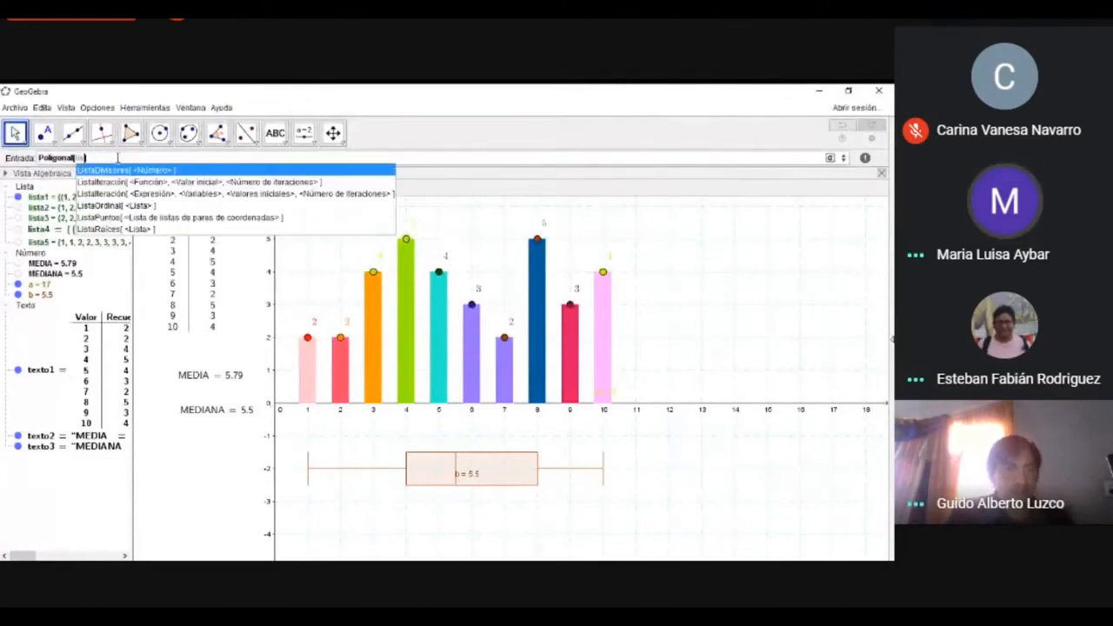
text(ta1)
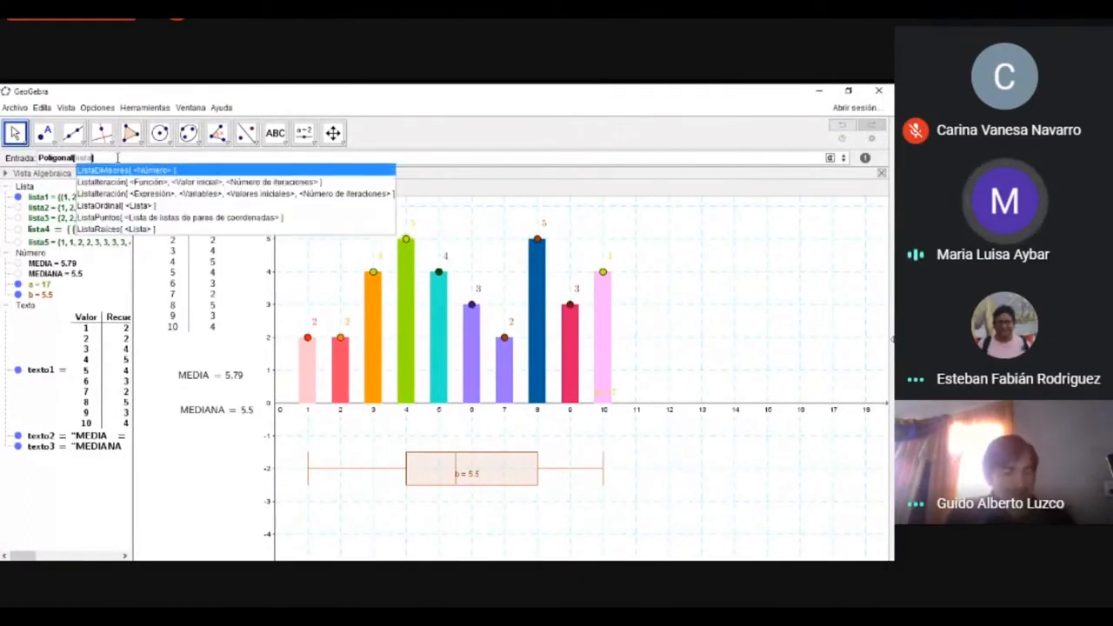
key(Return)
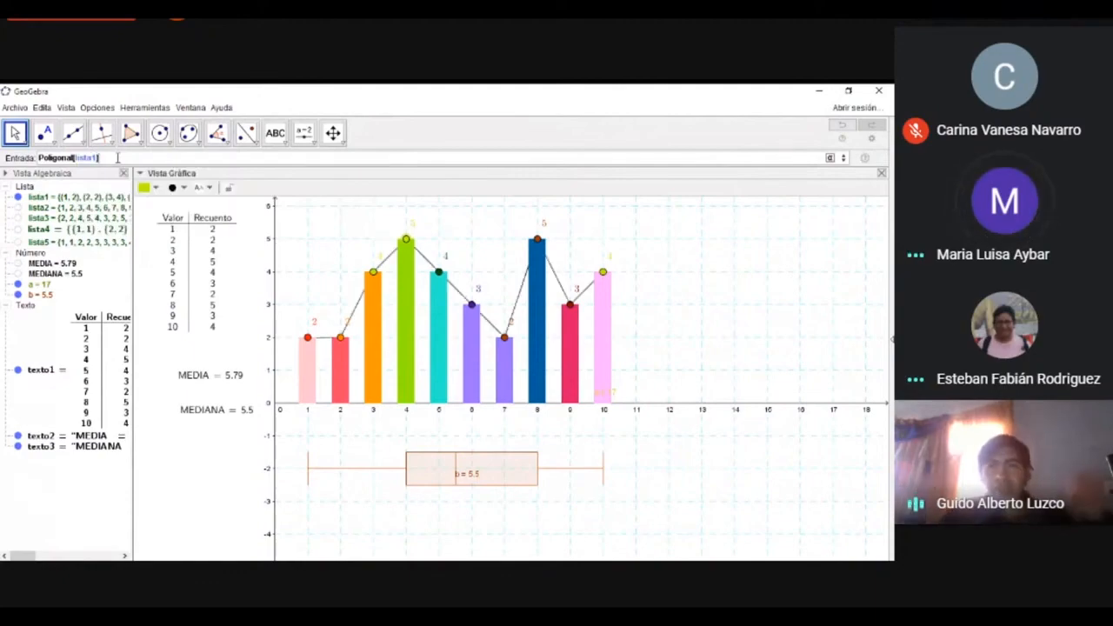